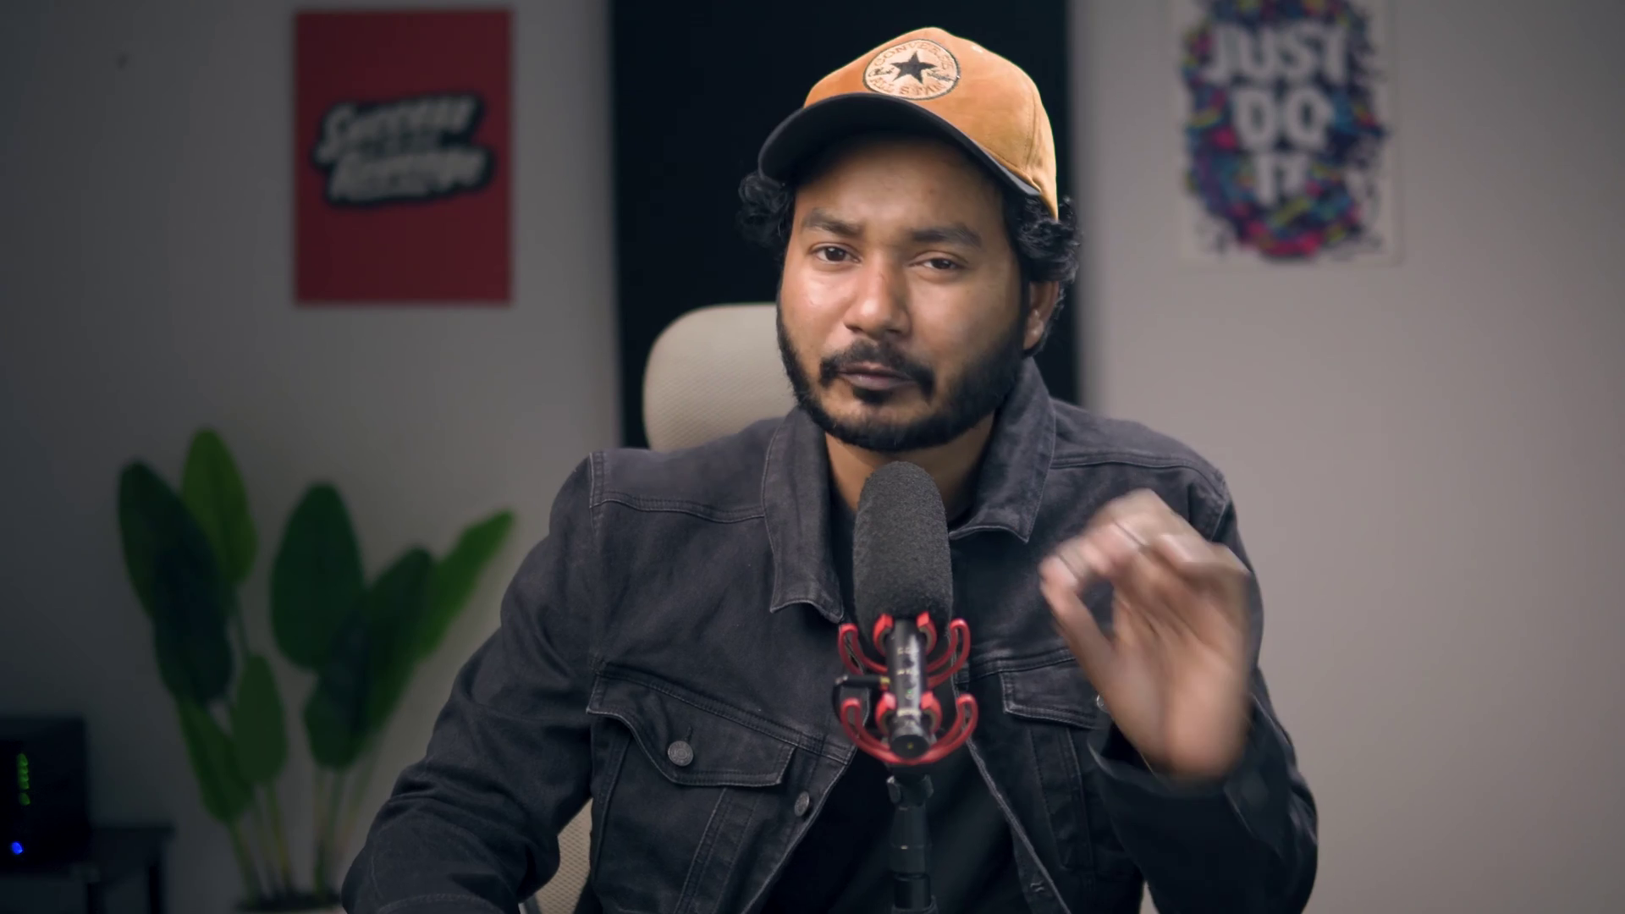
Choose Record Video on the VEED home page to open the recorder.
{"action": "left_click", "coordinate": [657, 313]}
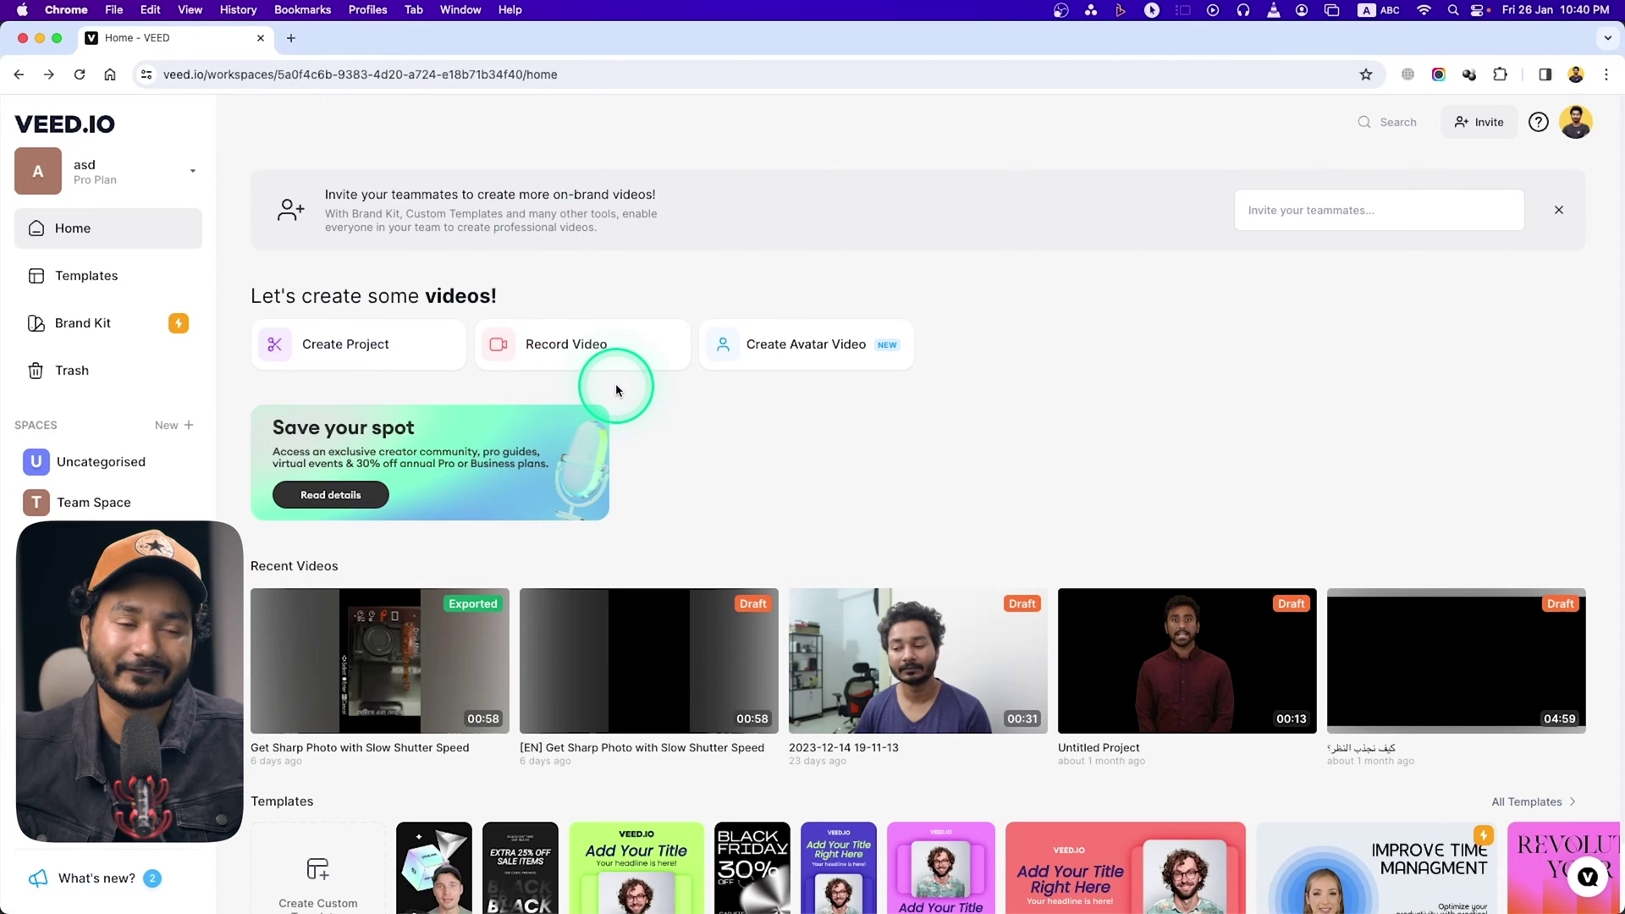
{"action": "scroll", "coordinate": [735, 554], "scroll_direction": "down", "scroll_amount": 2}
{"action": "scroll", "coordinate": [735, 555], "scroll_direction": "up", "scroll_amount": 1}
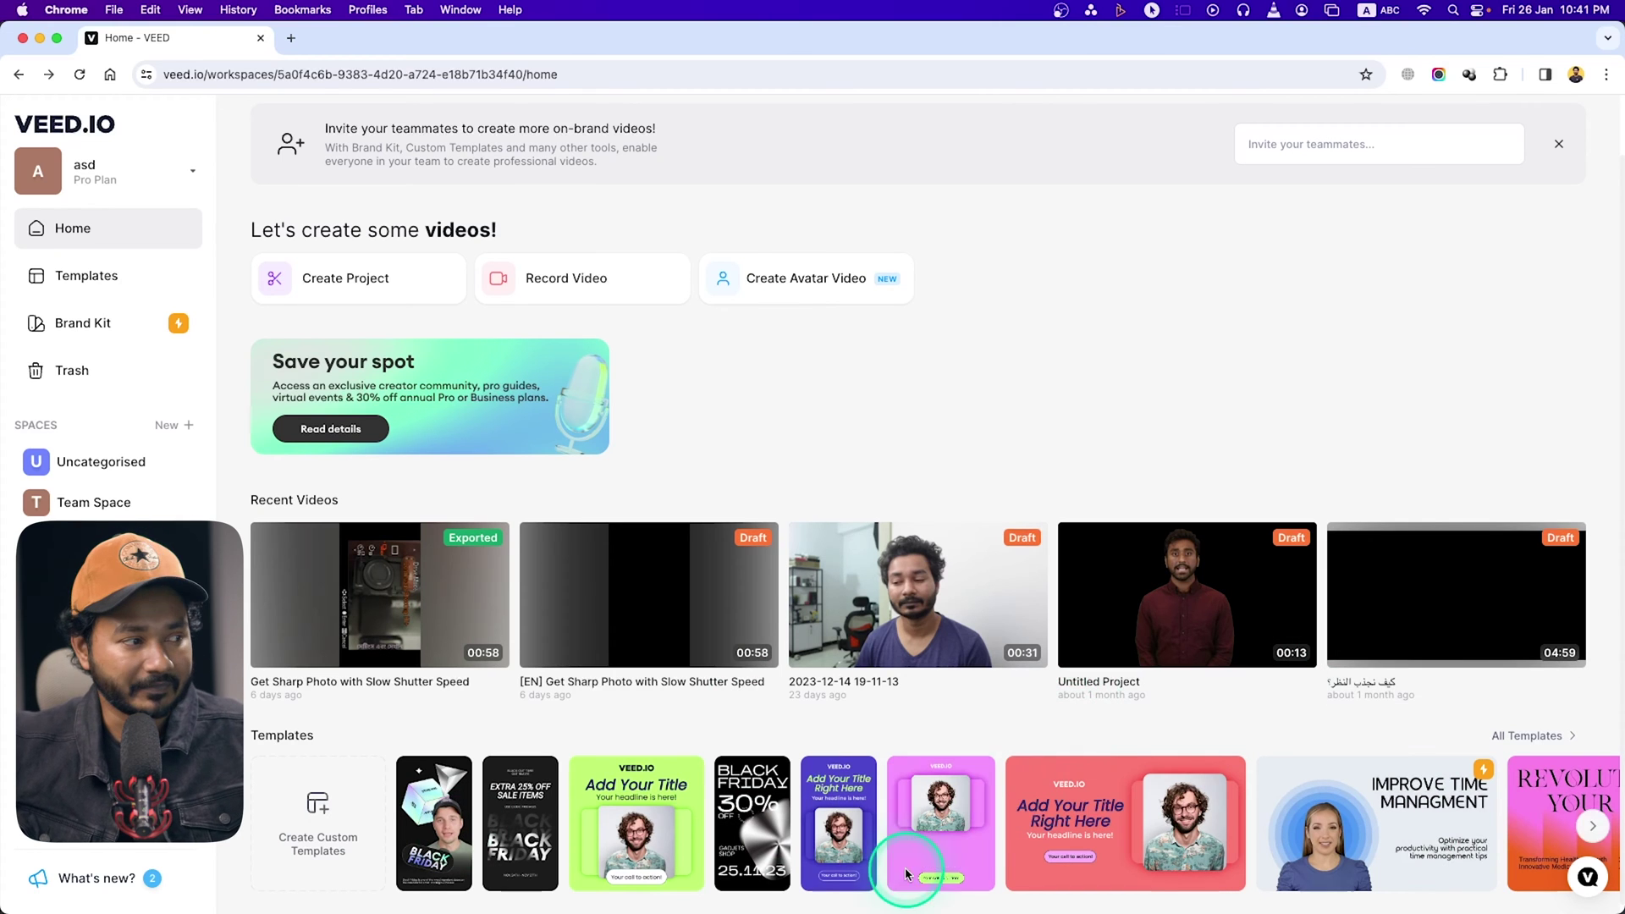
{"action": "left_click", "coordinate": [598, 282]}
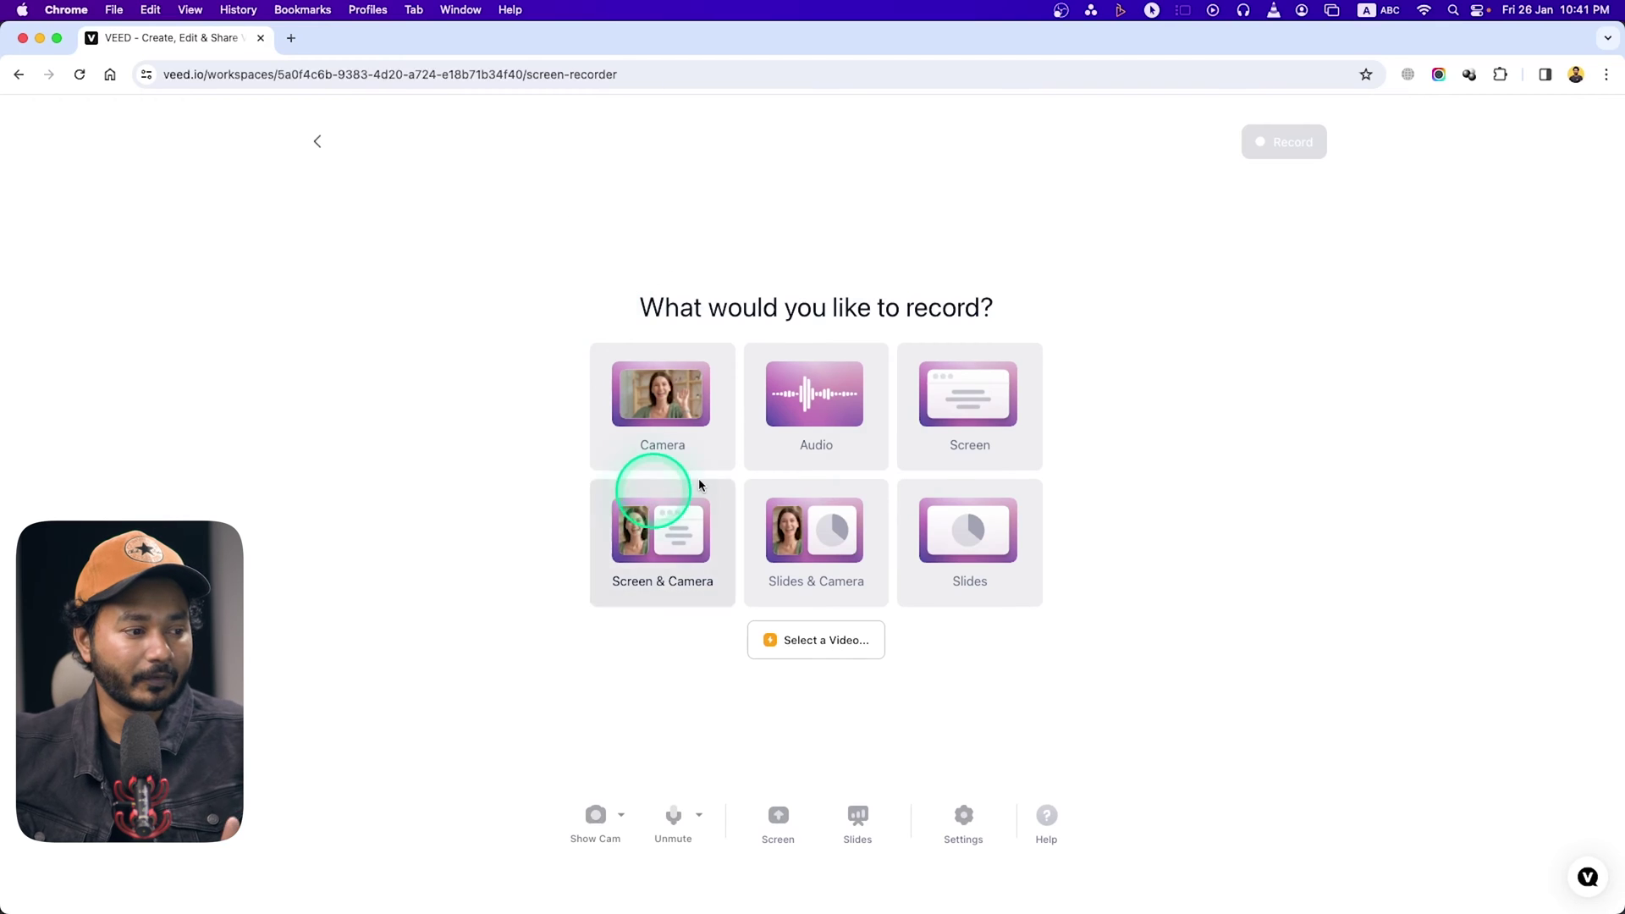
Select the Cam Link 4K camera and unmute the microphone.
{"action": "left_click", "coordinate": [623, 818]}
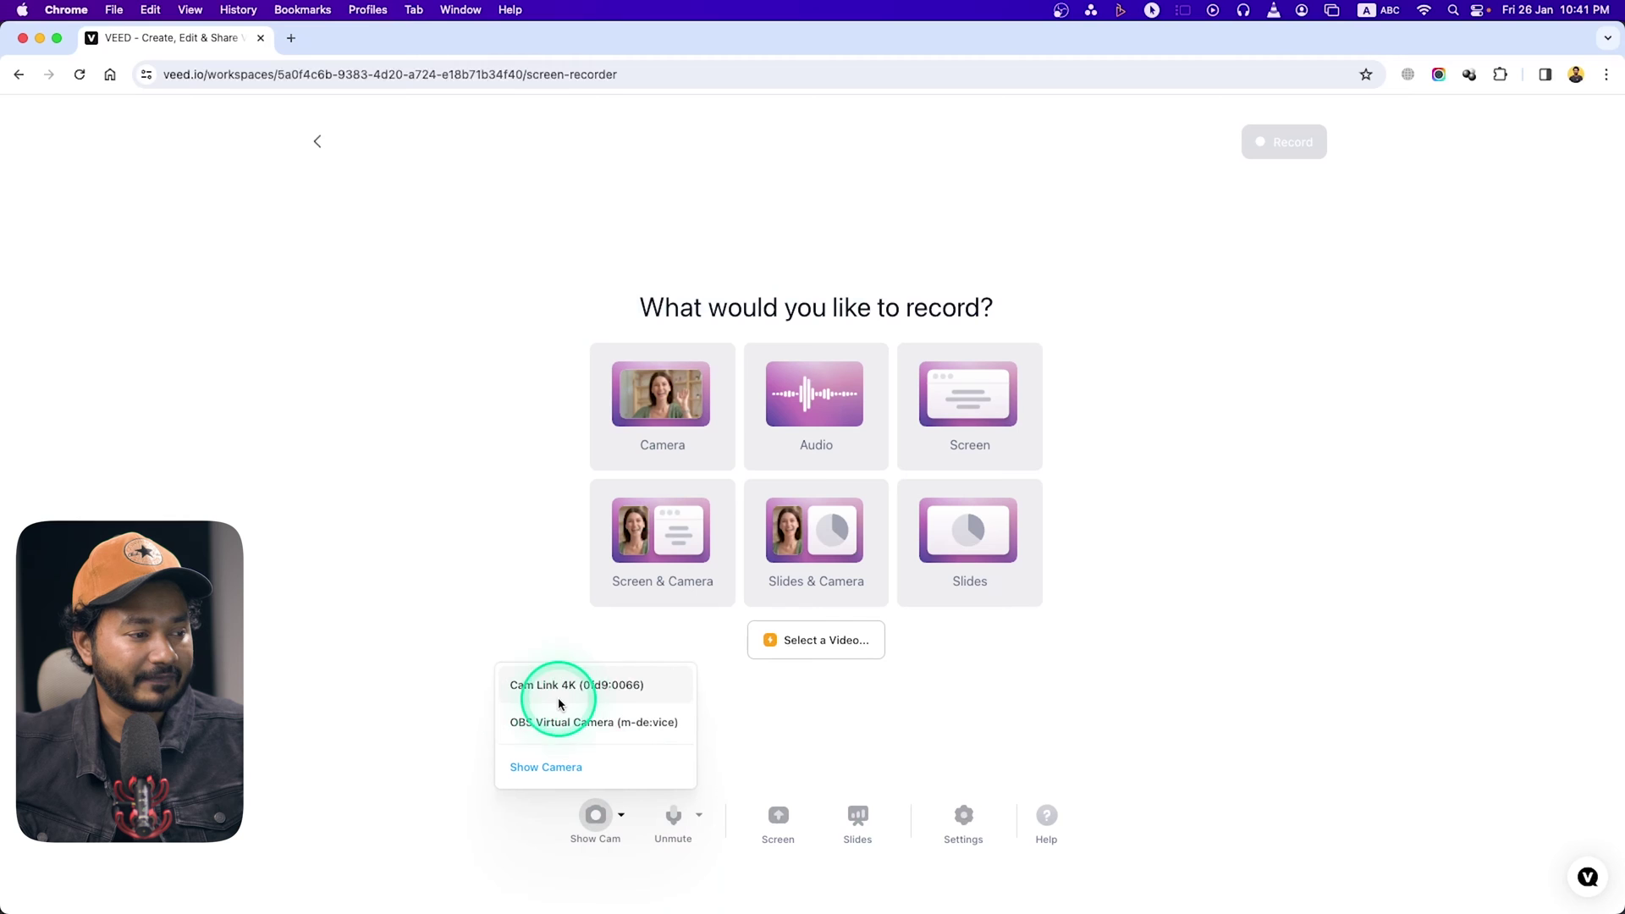
{"action": "left_click", "coordinate": [580, 687]}
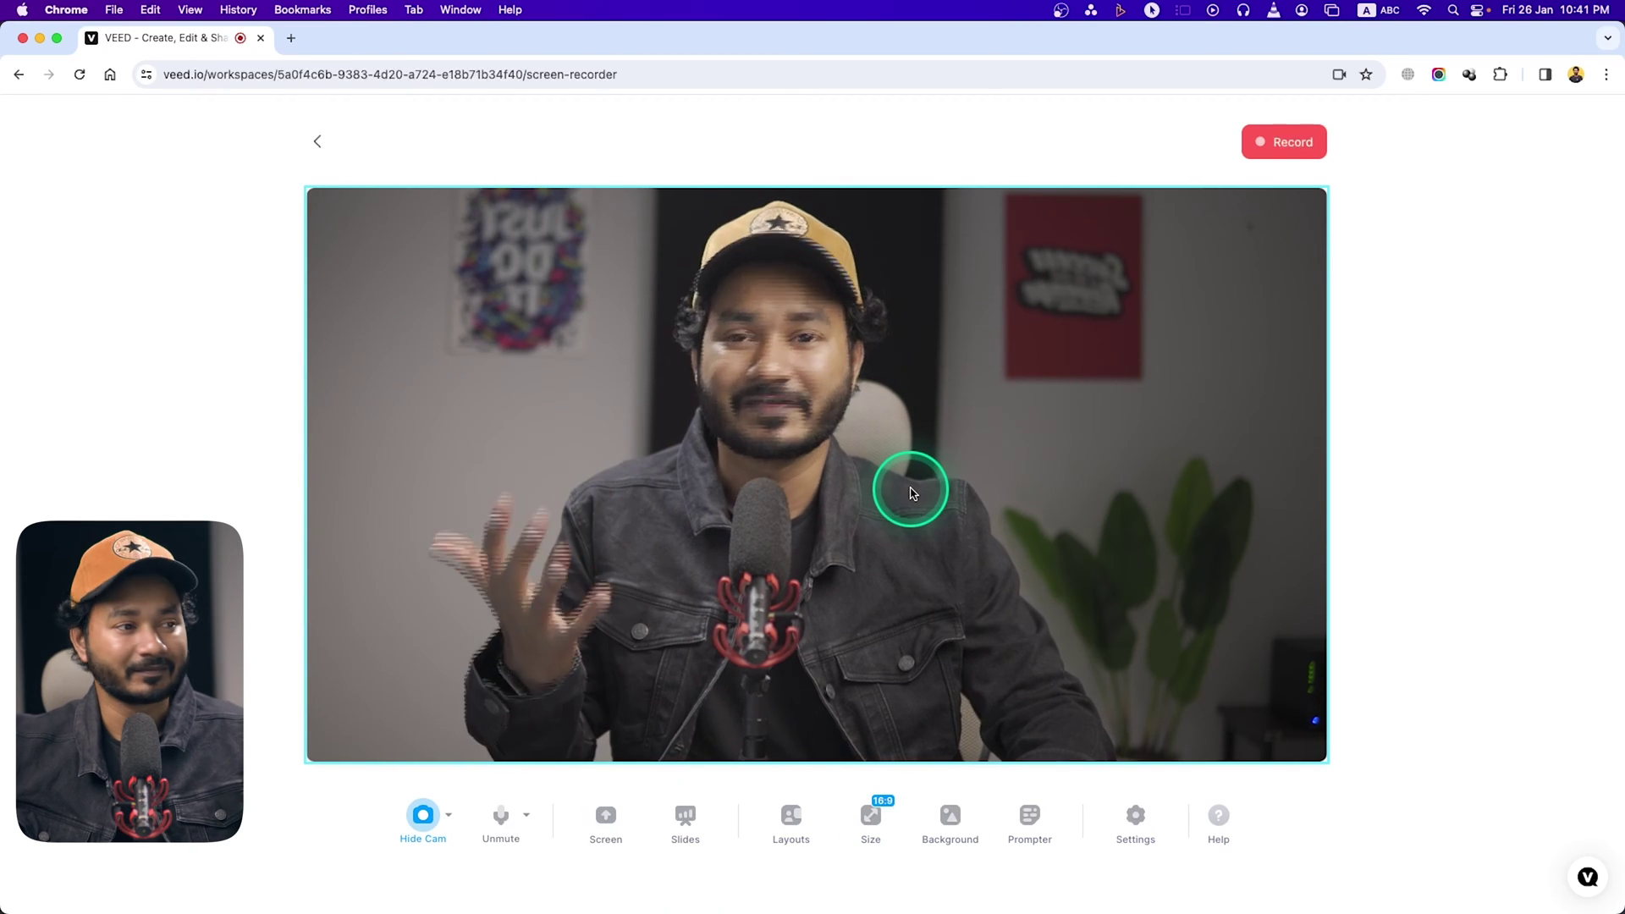
{"action": "left_click", "coordinate": [505, 813]}
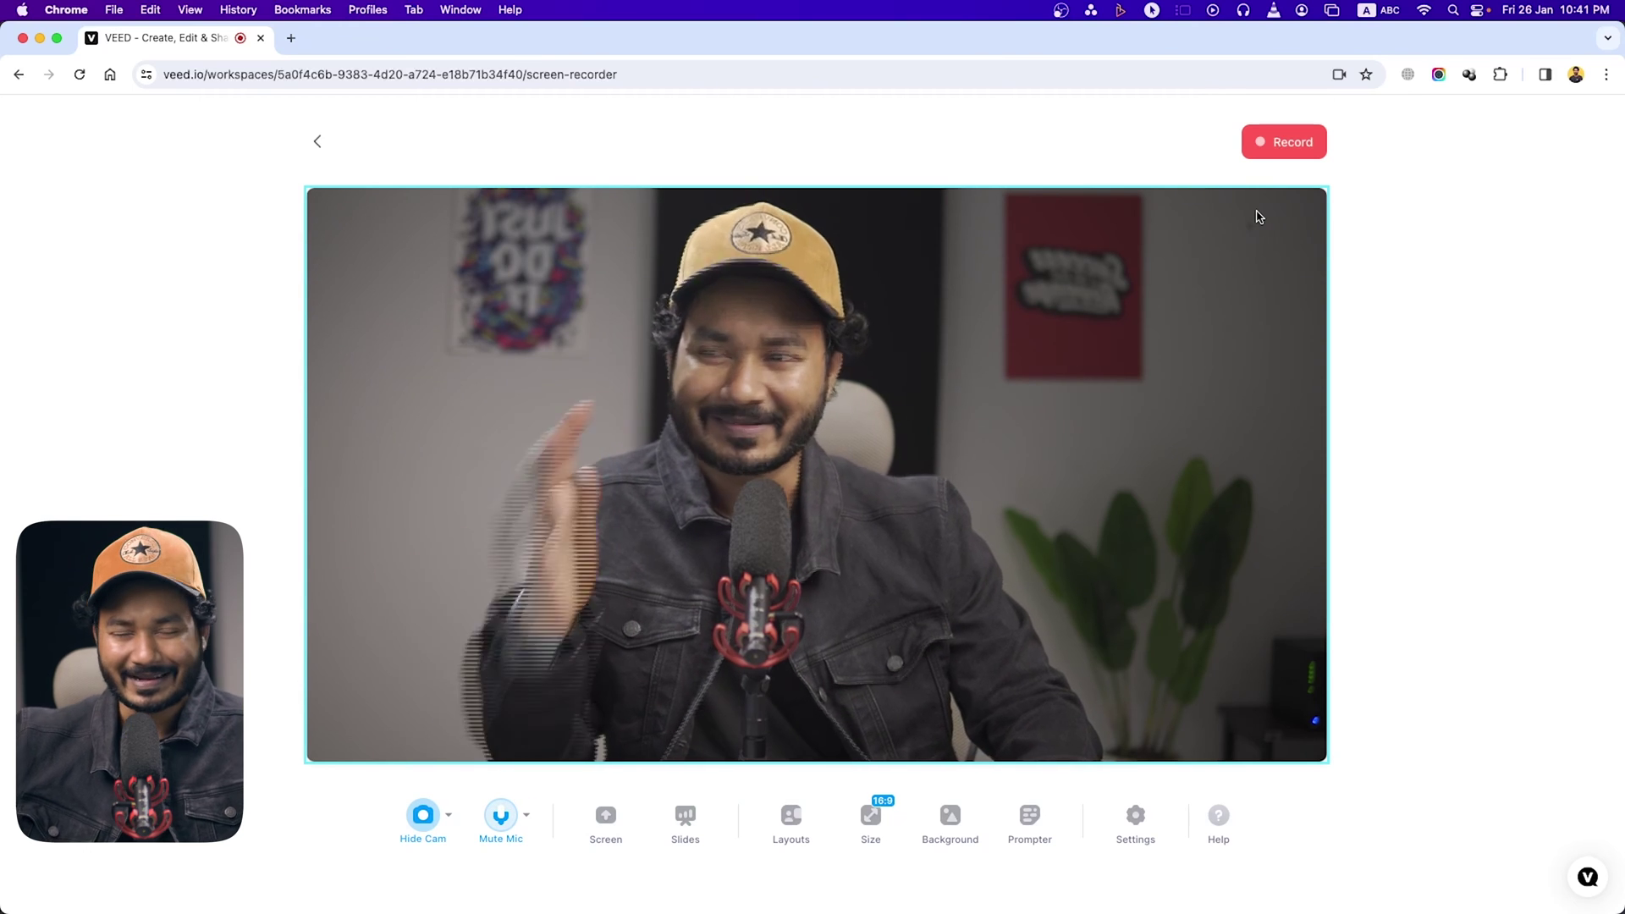
Record a 36-second webcam clip, then stop the recording.
{"action": "left_click", "coordinate": [1291, 144]}
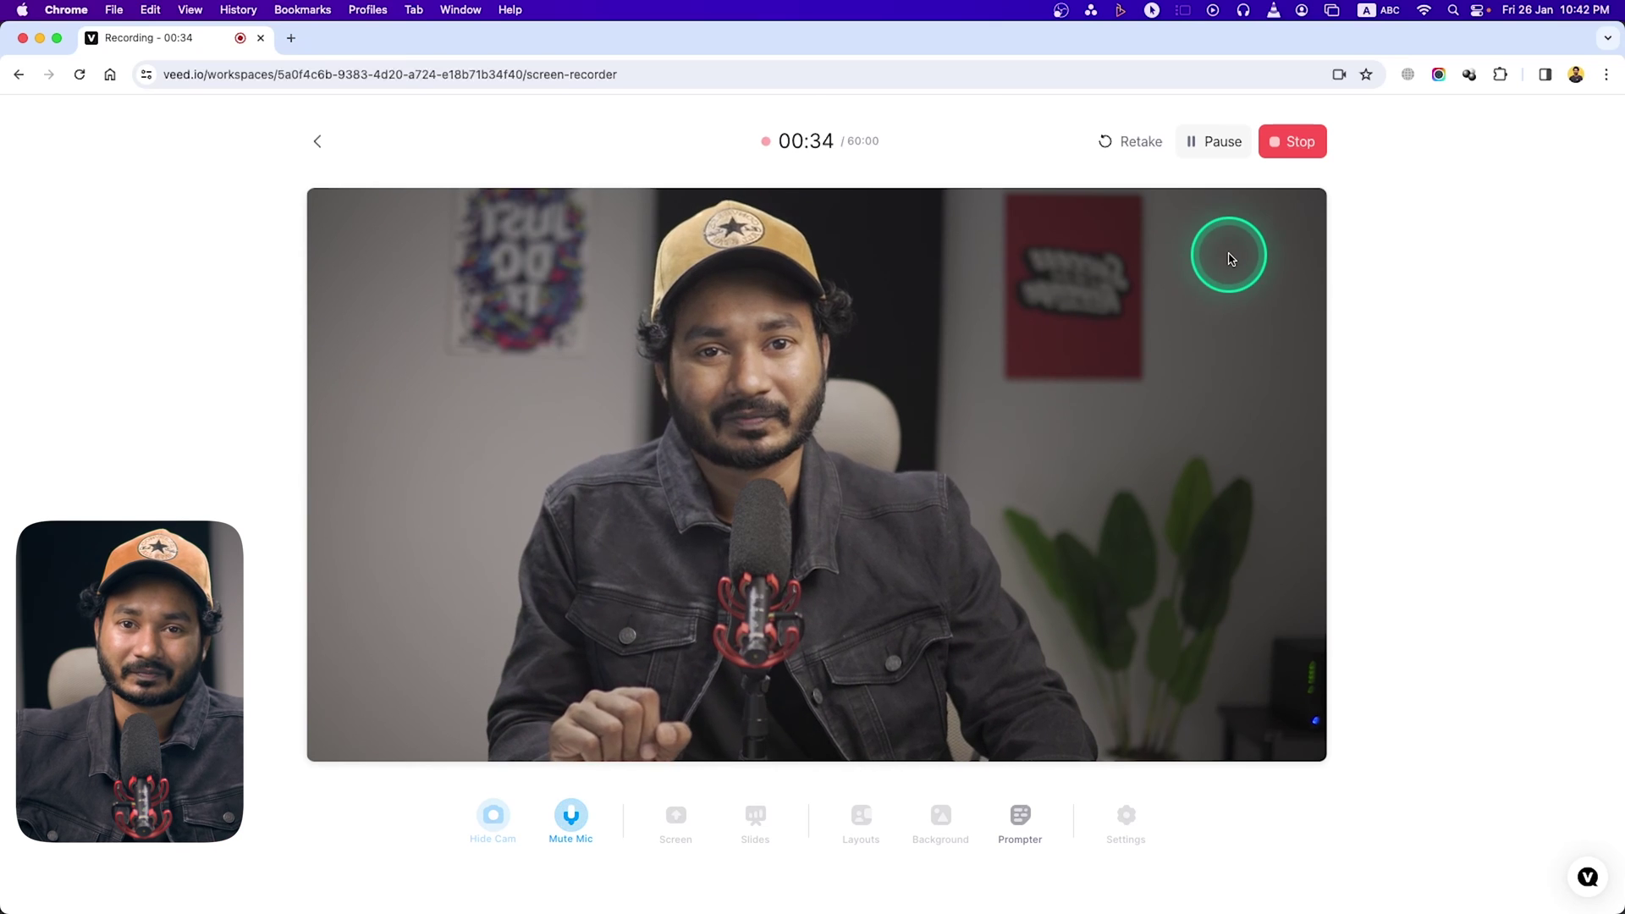
{"action": "left_click", "coordinate": [1304, 144]}
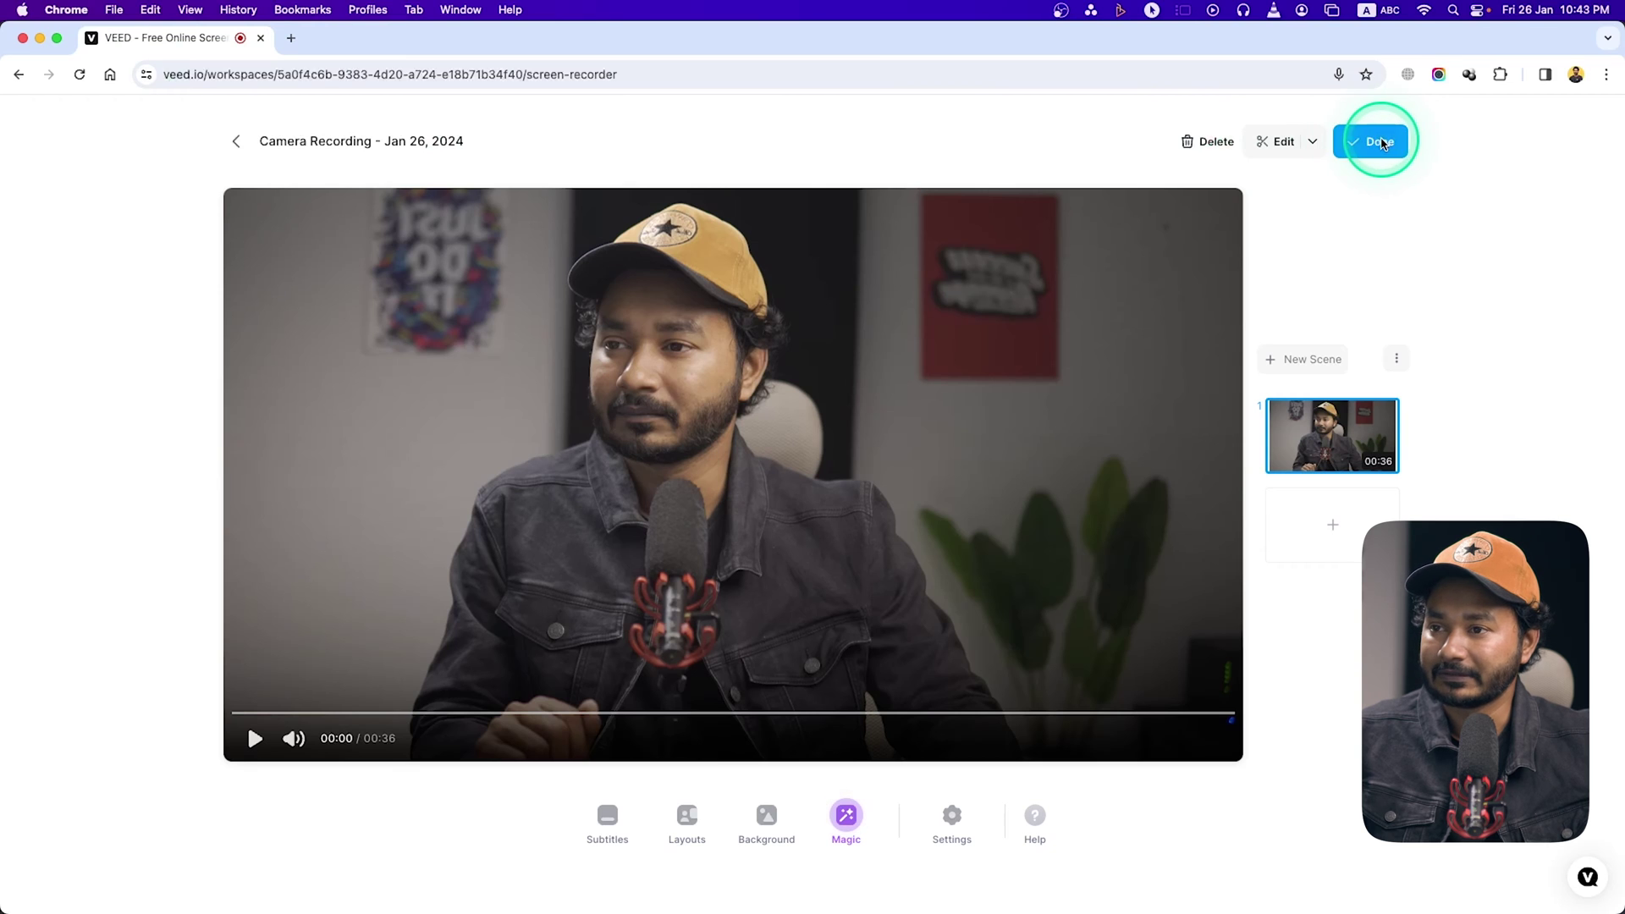
Choose Edit Manually to load the 00:36.3 camera clip into the editor.
{"action": "left_click", "coordinate": [1290, 144]}
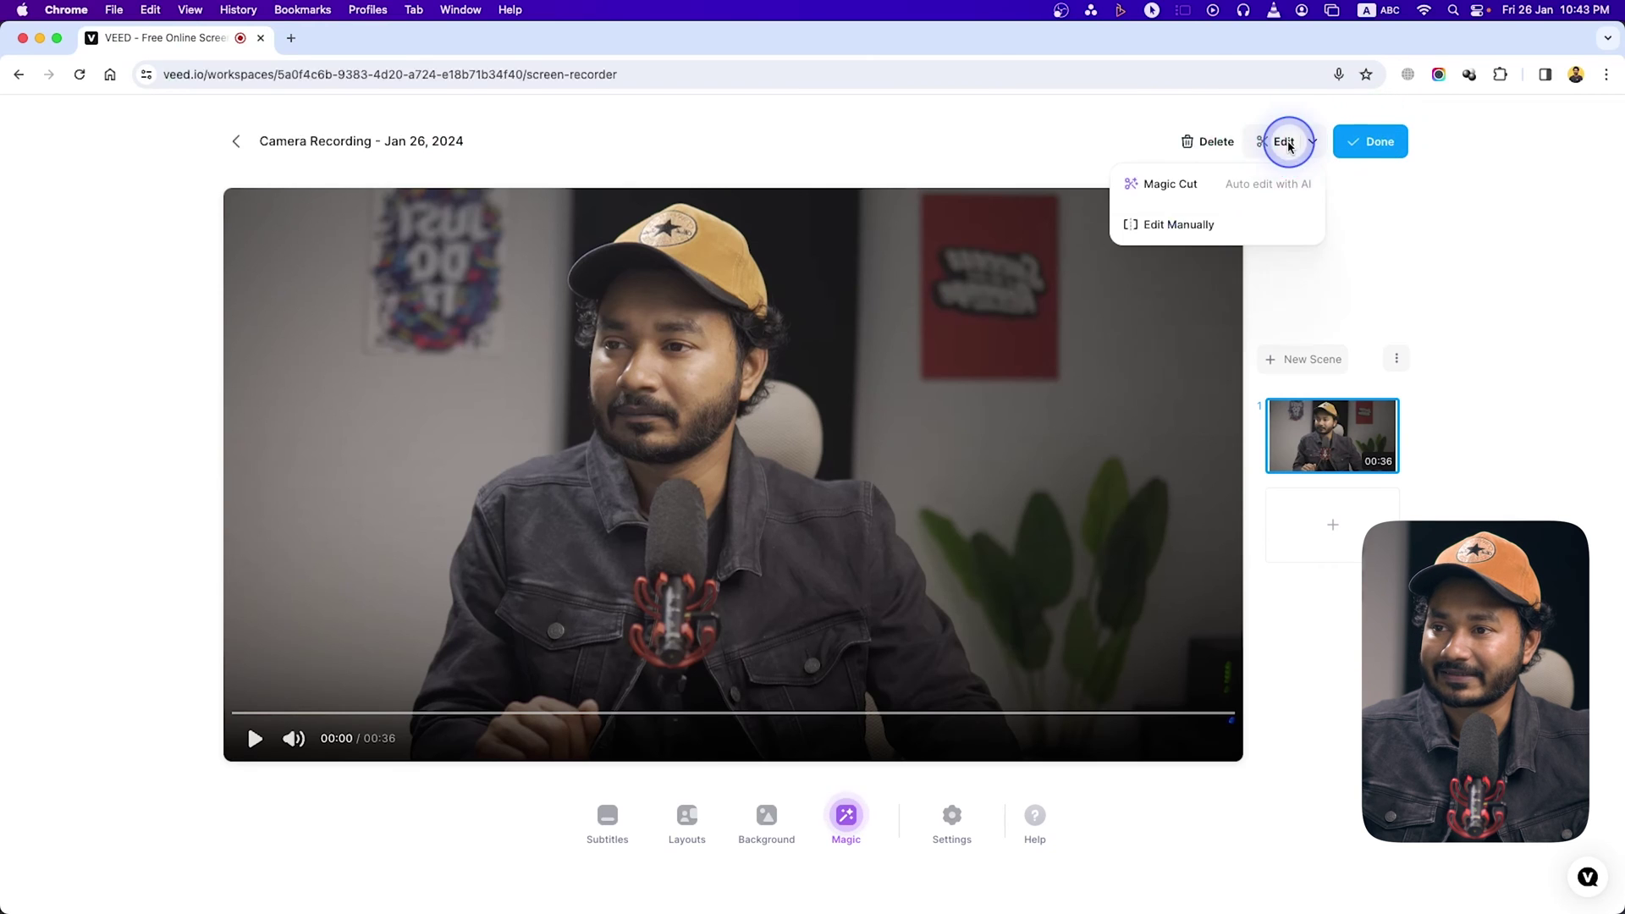
{"action": "left_click", "coordinate": [1176, 225]}
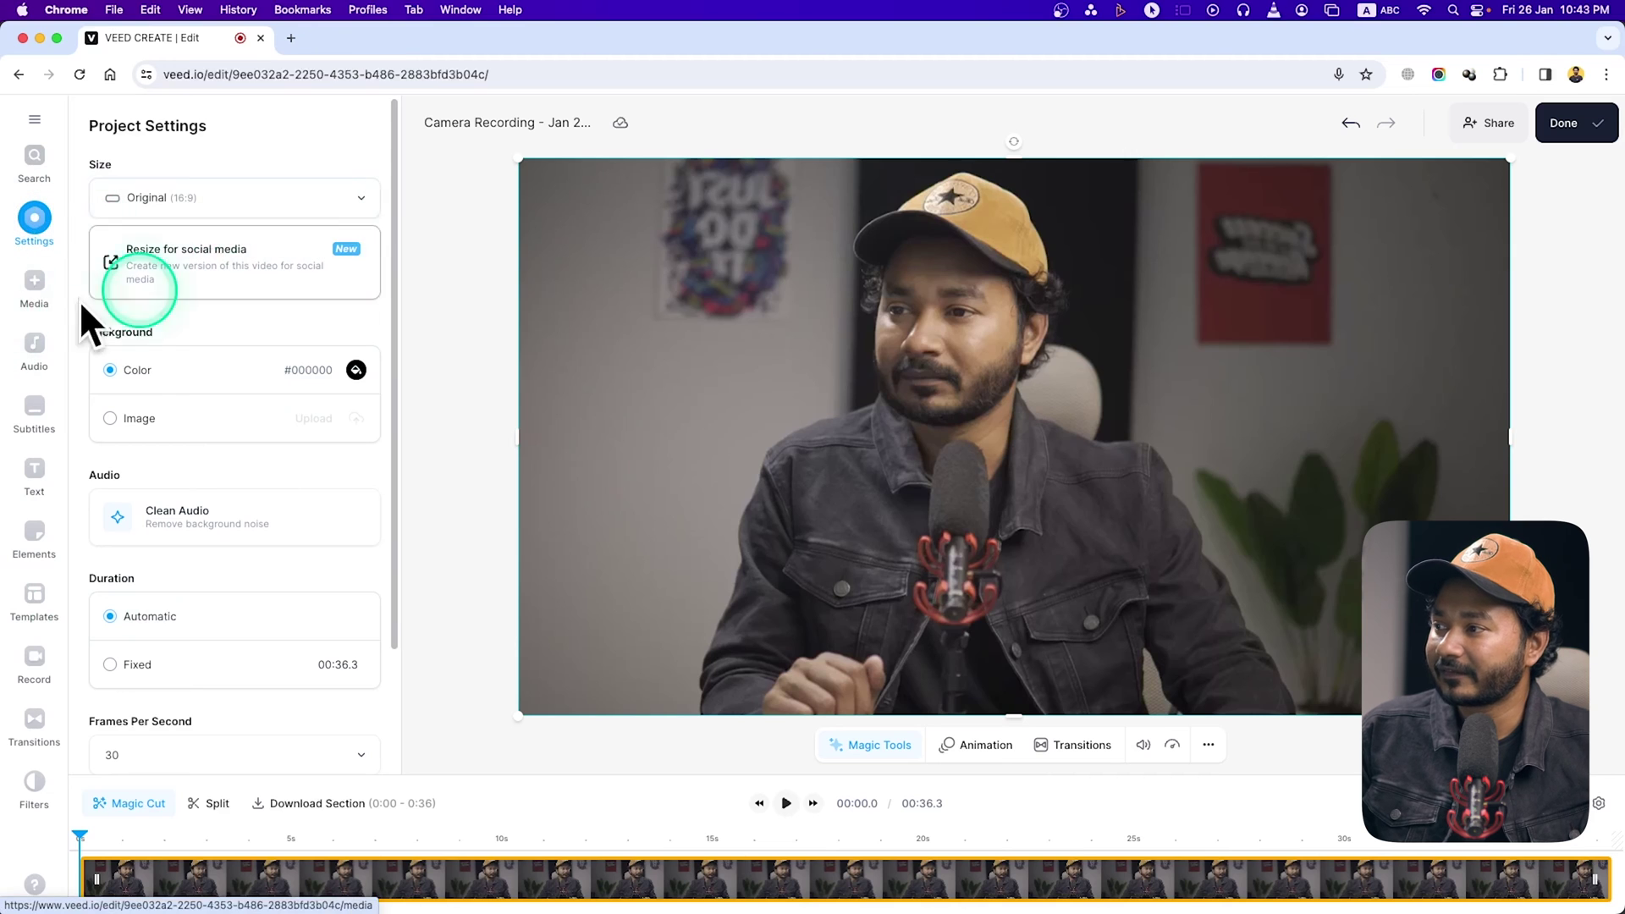
Keep the Original 16:9 size, drag the video to fill the canvas, and select the clip.
{"action": "left_click", "coordinate": [333, 214]}
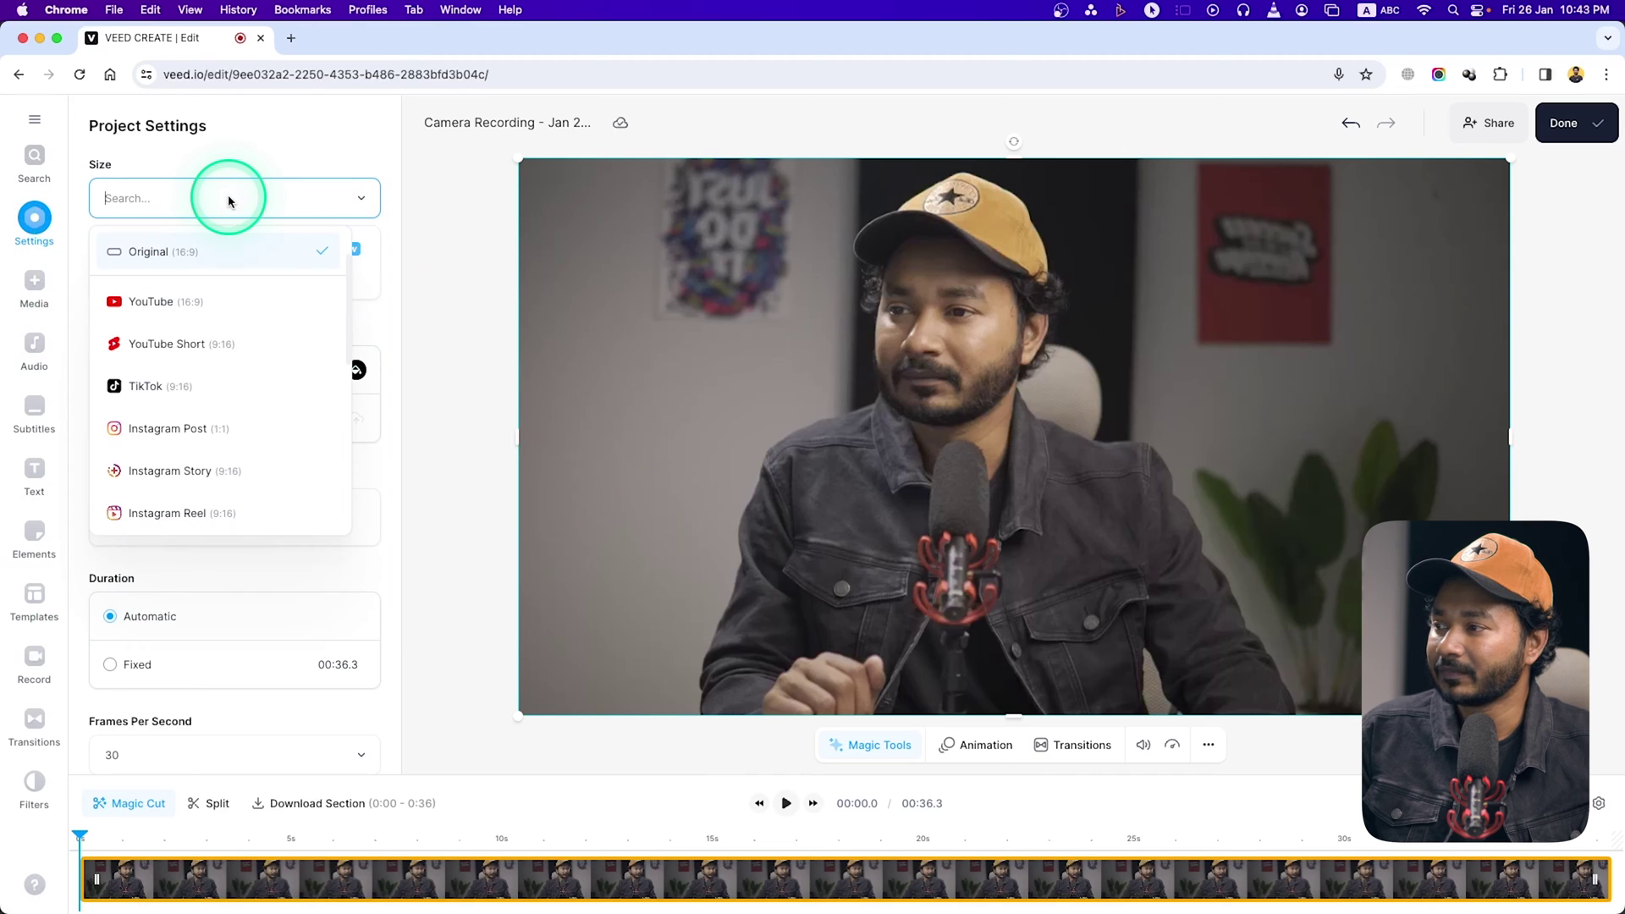
{"action": "left_click", "coordinate": [196, 252]}
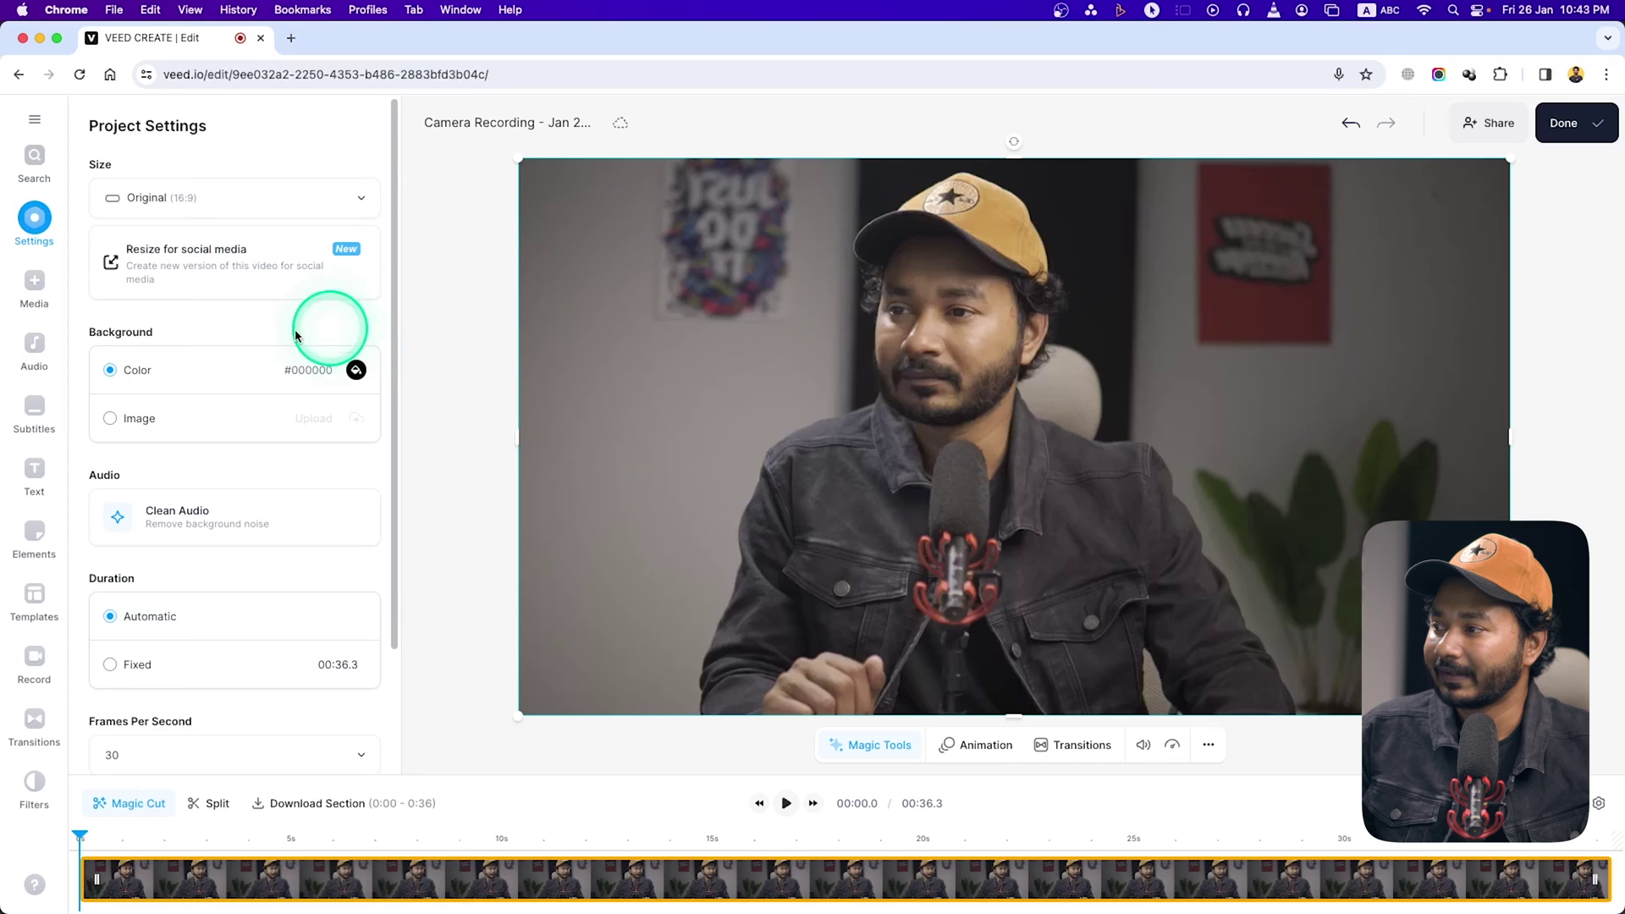
{"action": "scroll", "coordinate": [172, 381], "scroll_direction": "down", "scroll_amount": 1}
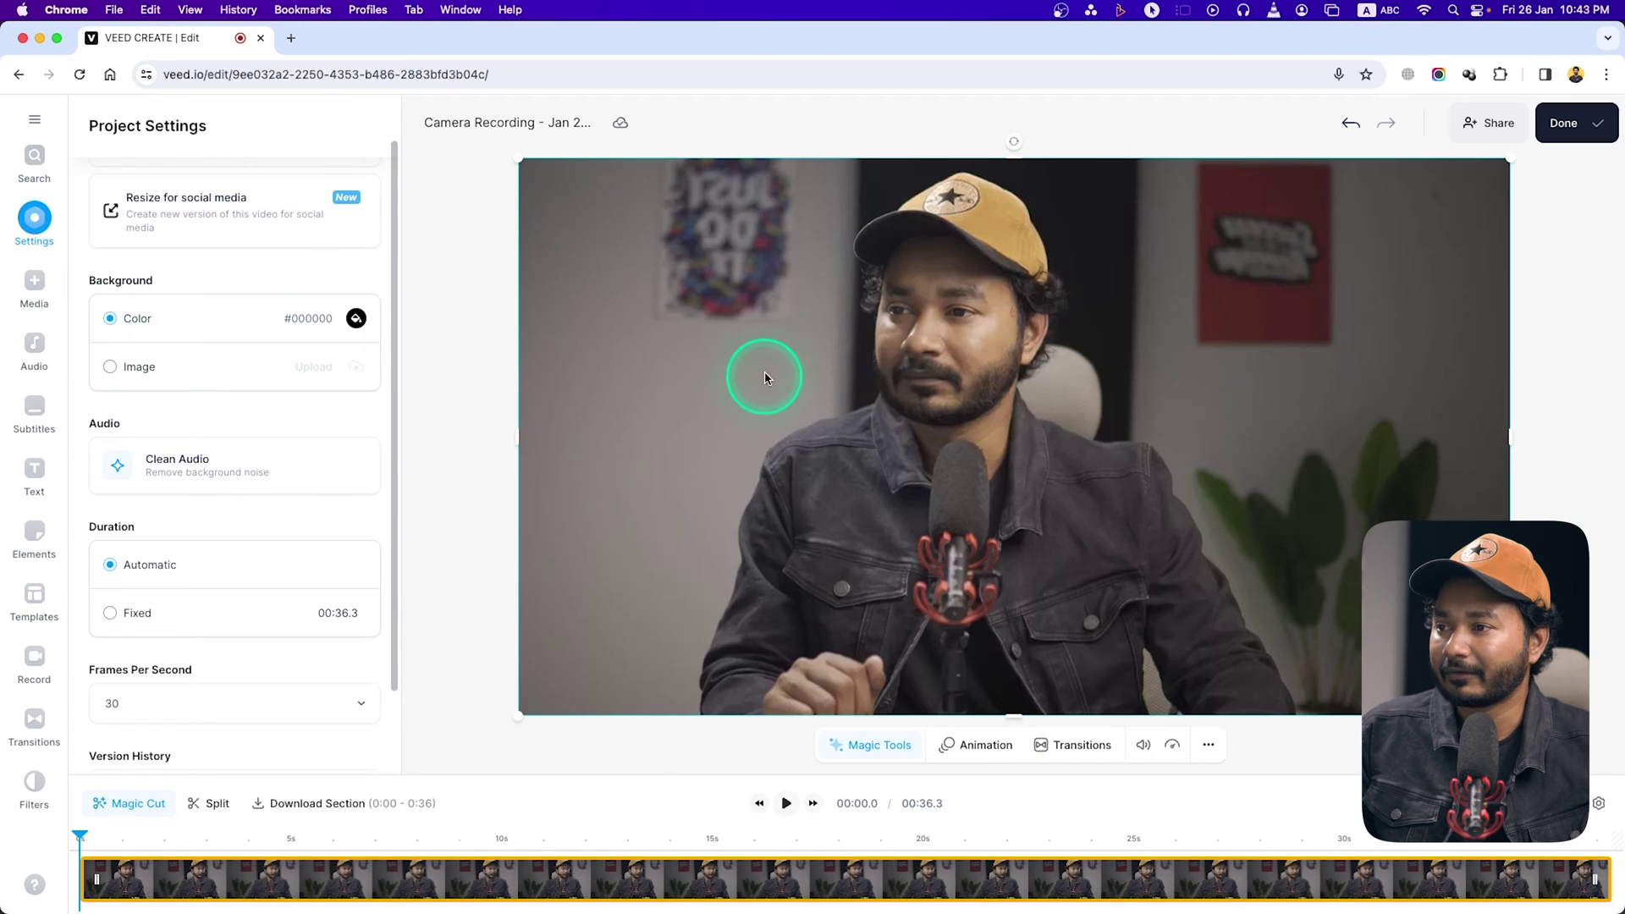
{"action": "left_click_drag", "start_coordinate": [728, 282], "coordinate": [703, 245]}
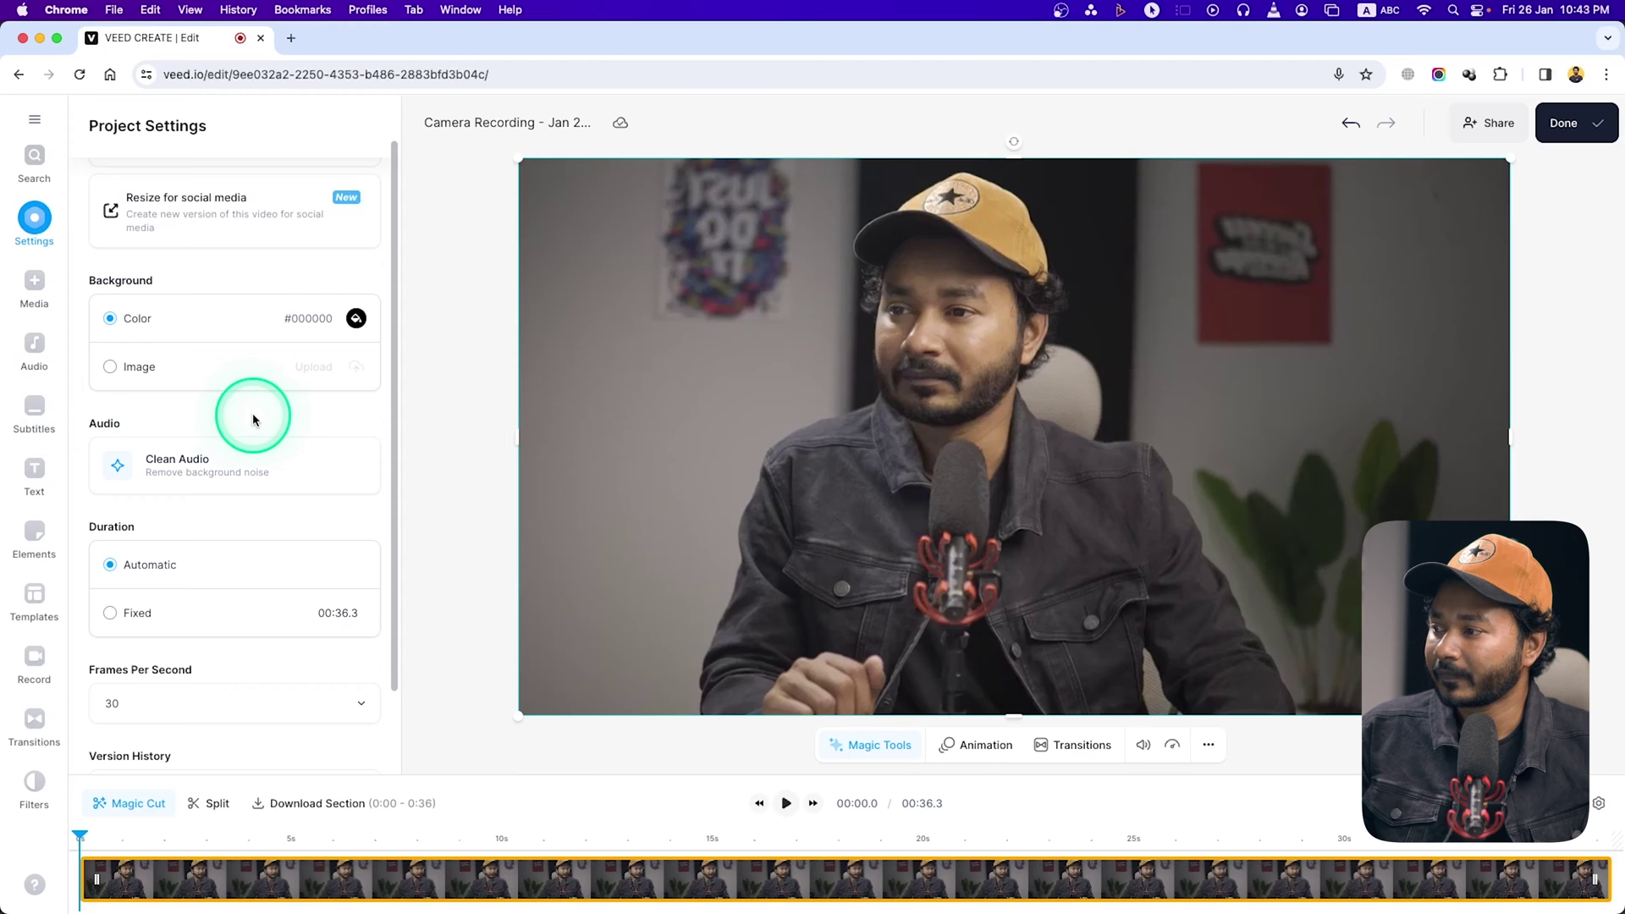
{"action": "scroll", "coordinate": [265, 422], "scroll_direction": "down", "scroll_amount": 2}
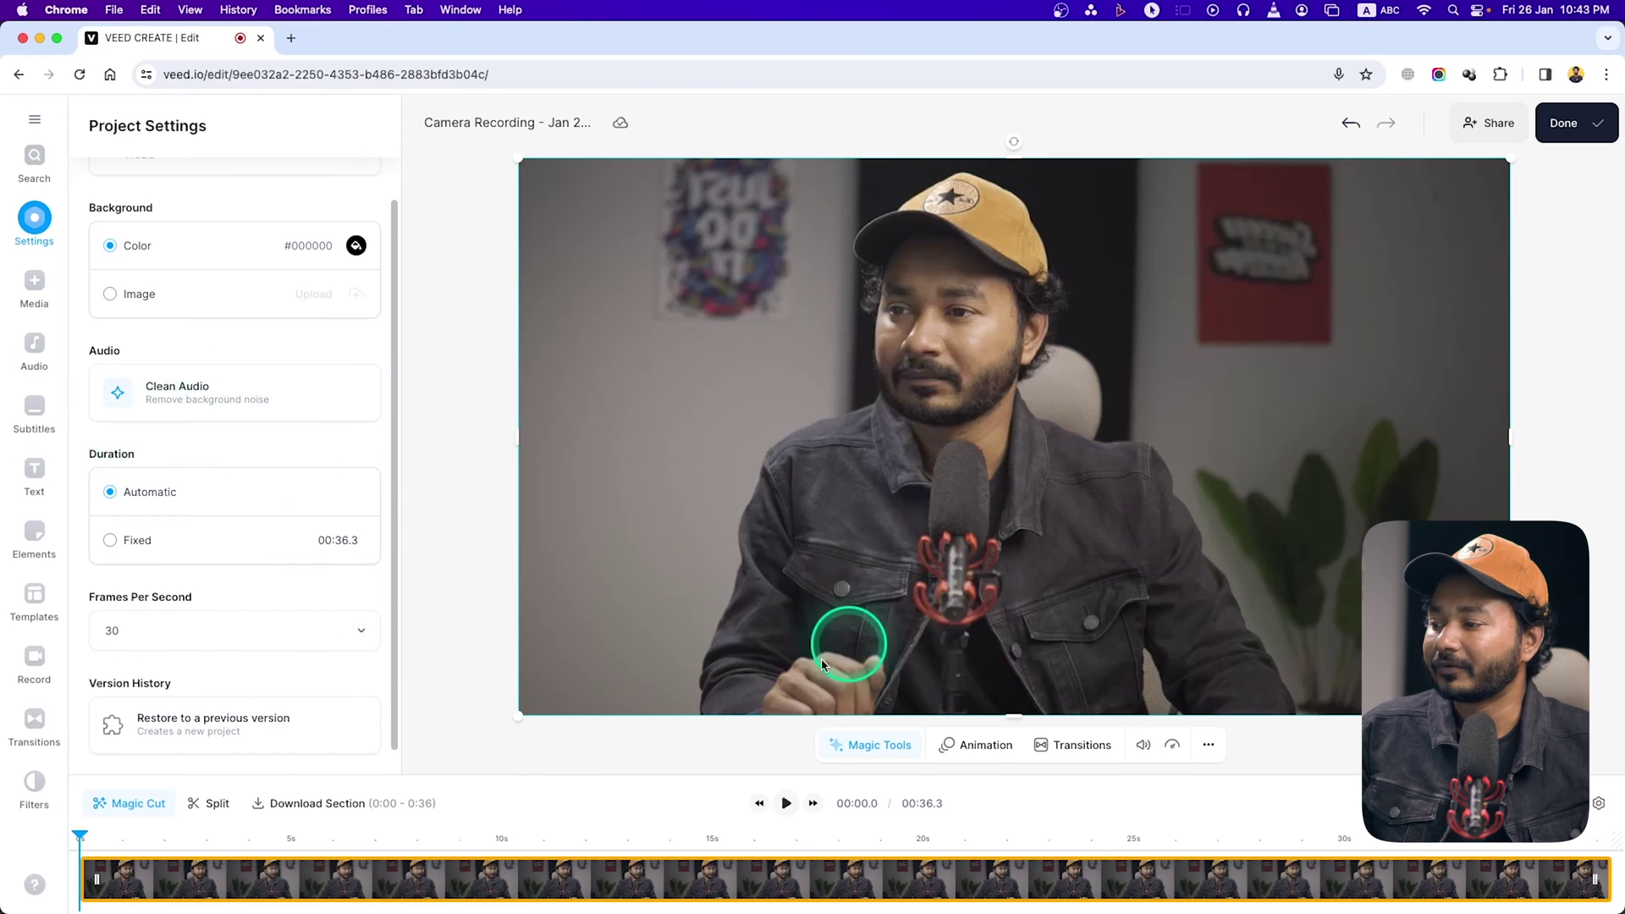
{"action": "left_click", "coordinate": [527, 894]}
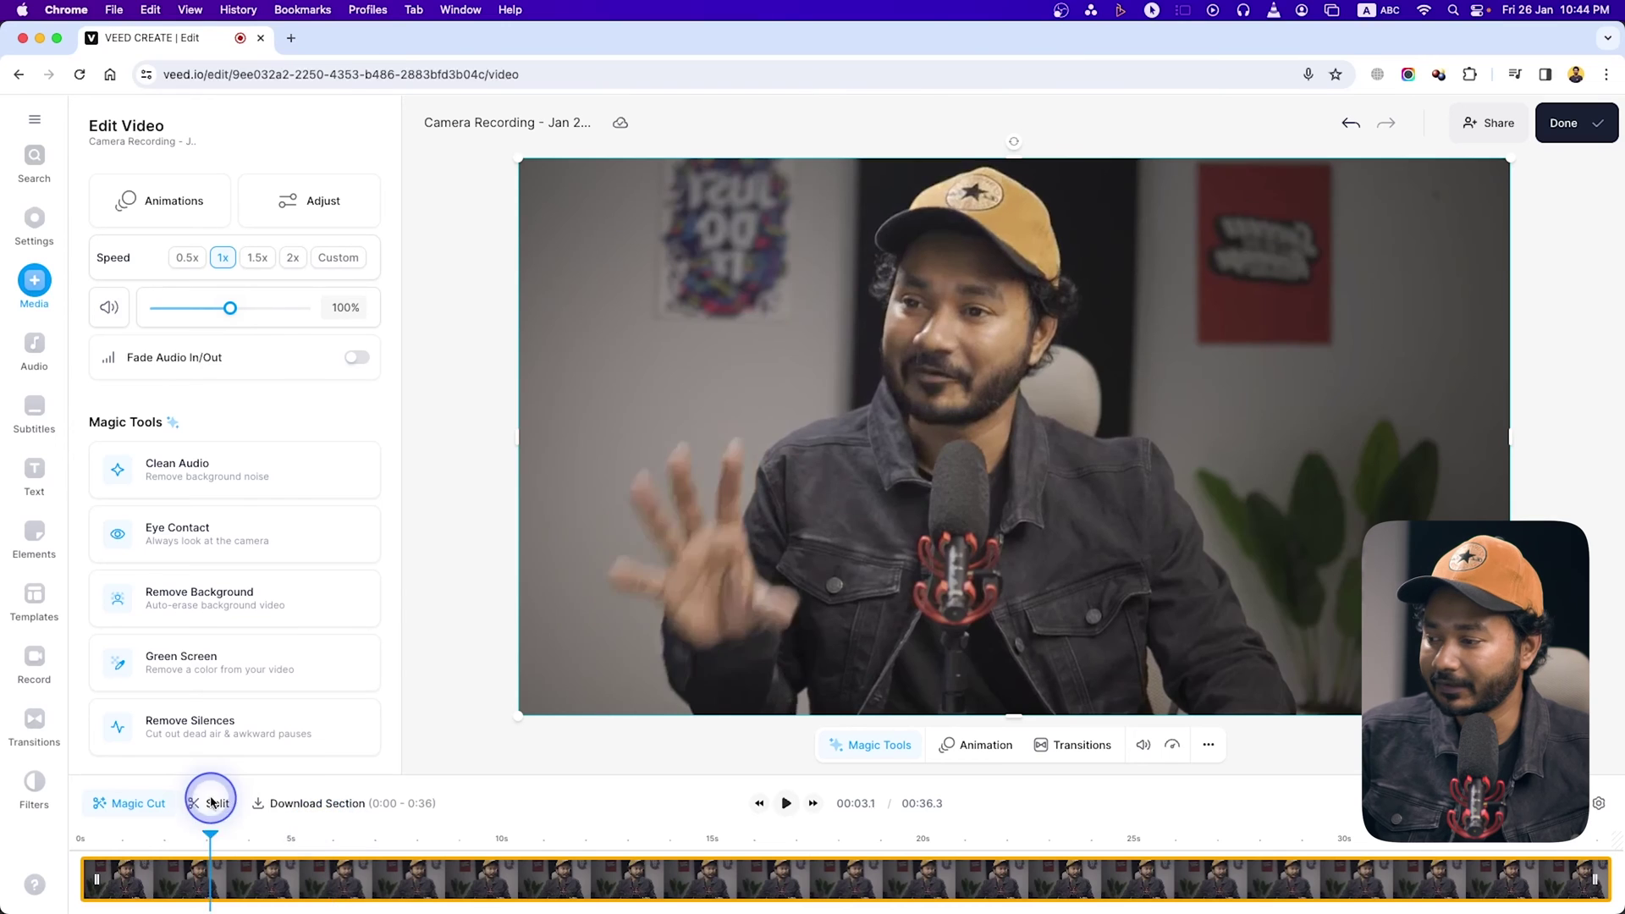
Split the clip at 00:08.9.
{"action": "left_click", "coordinate": [85, 842]}
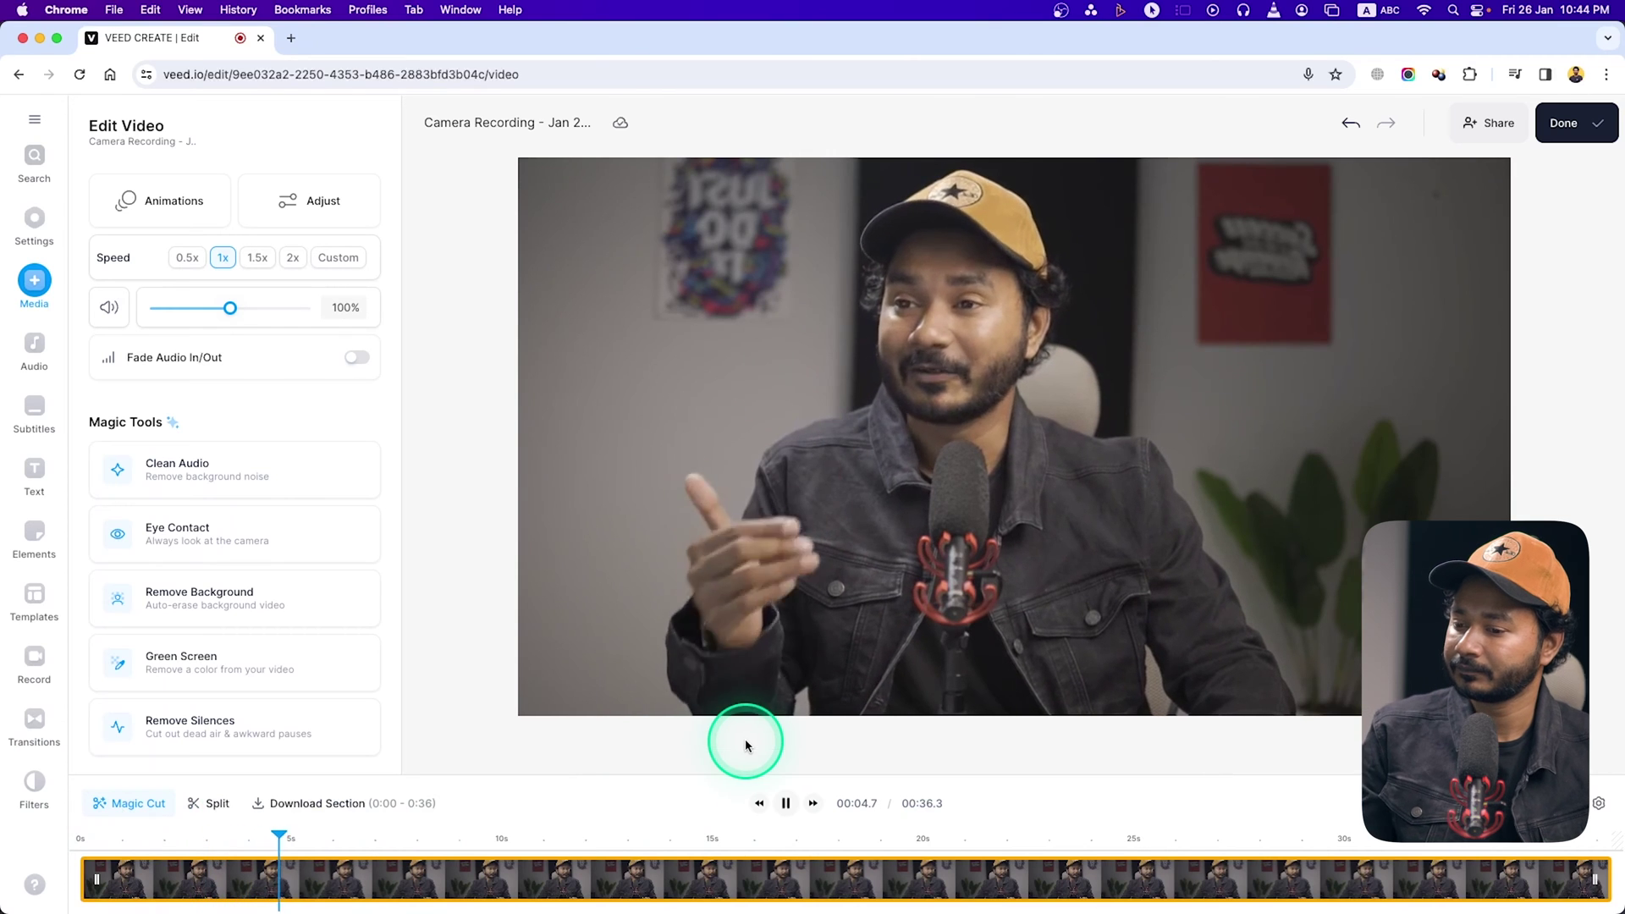
{"action": "left_click", "coordinate": [794, 661]}
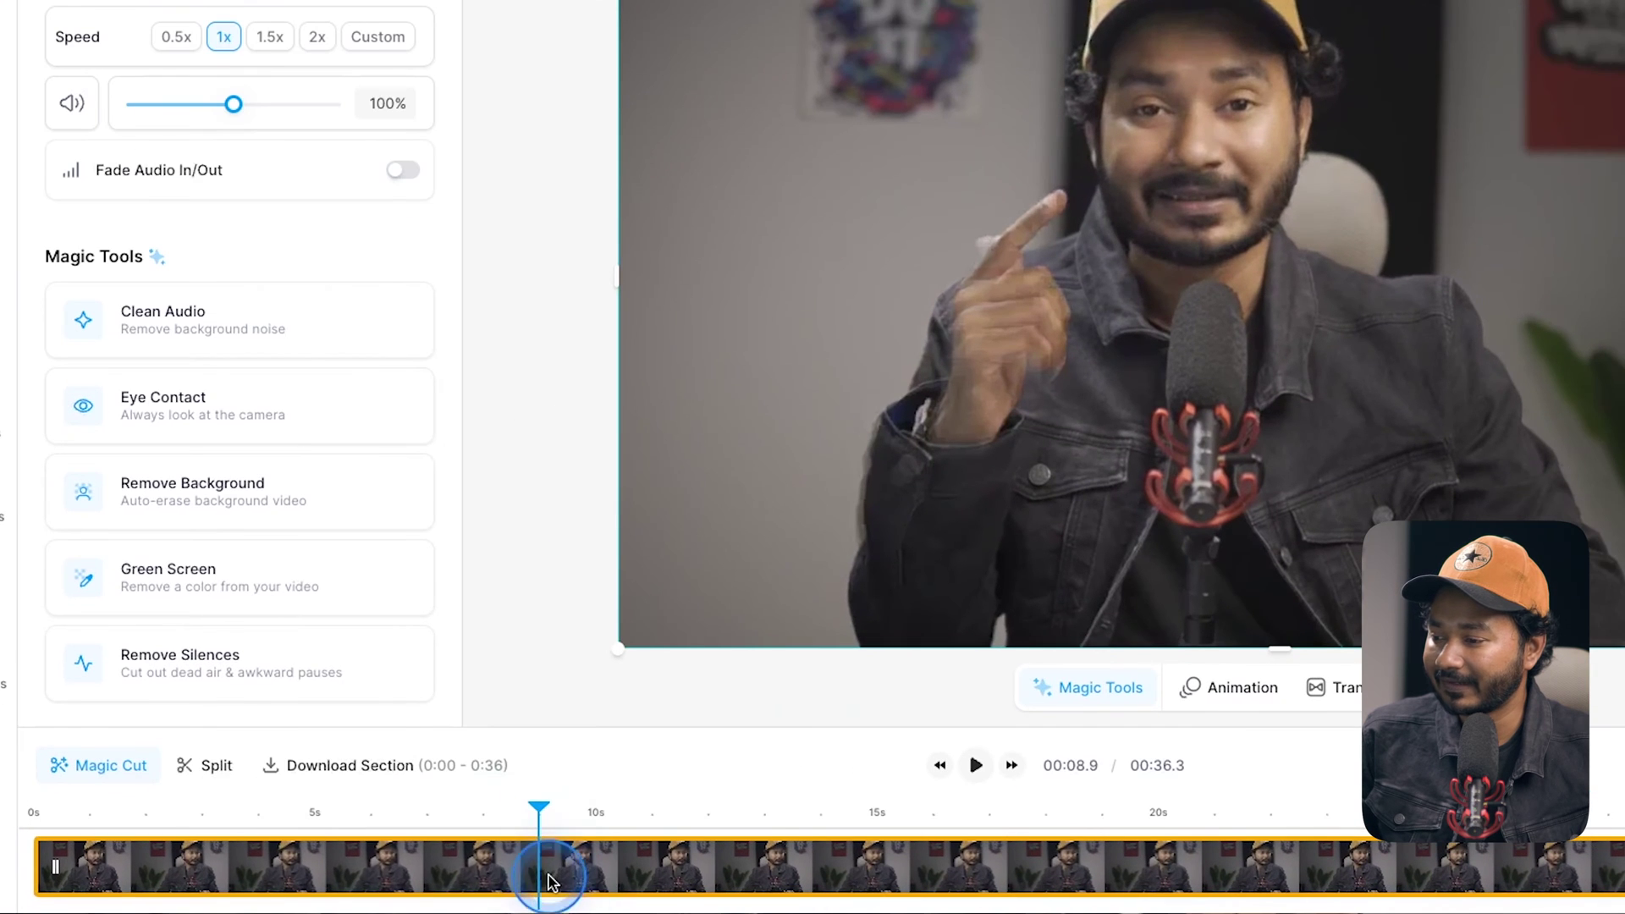
{"action": "left_click", "coordinate": [216, 766]}
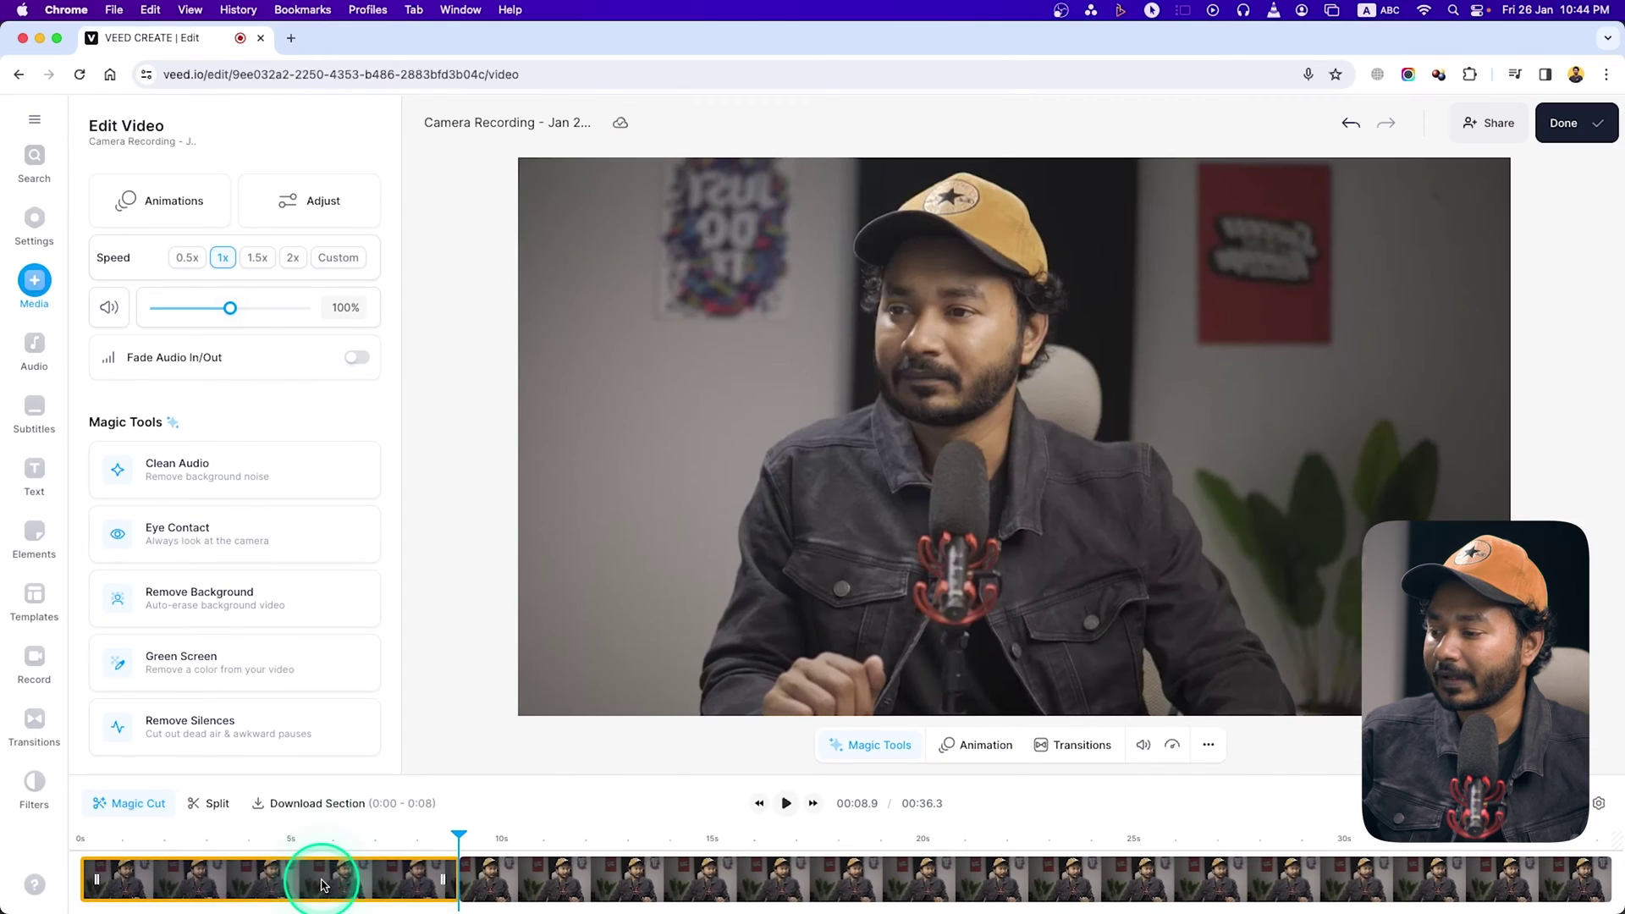
Turn on Eye Contact correction for the first clip part and play to check it.
{"action": "left_click", "coordinate": [261, 842]}
{"action": "left_click", "coordinate": [282, 872]}
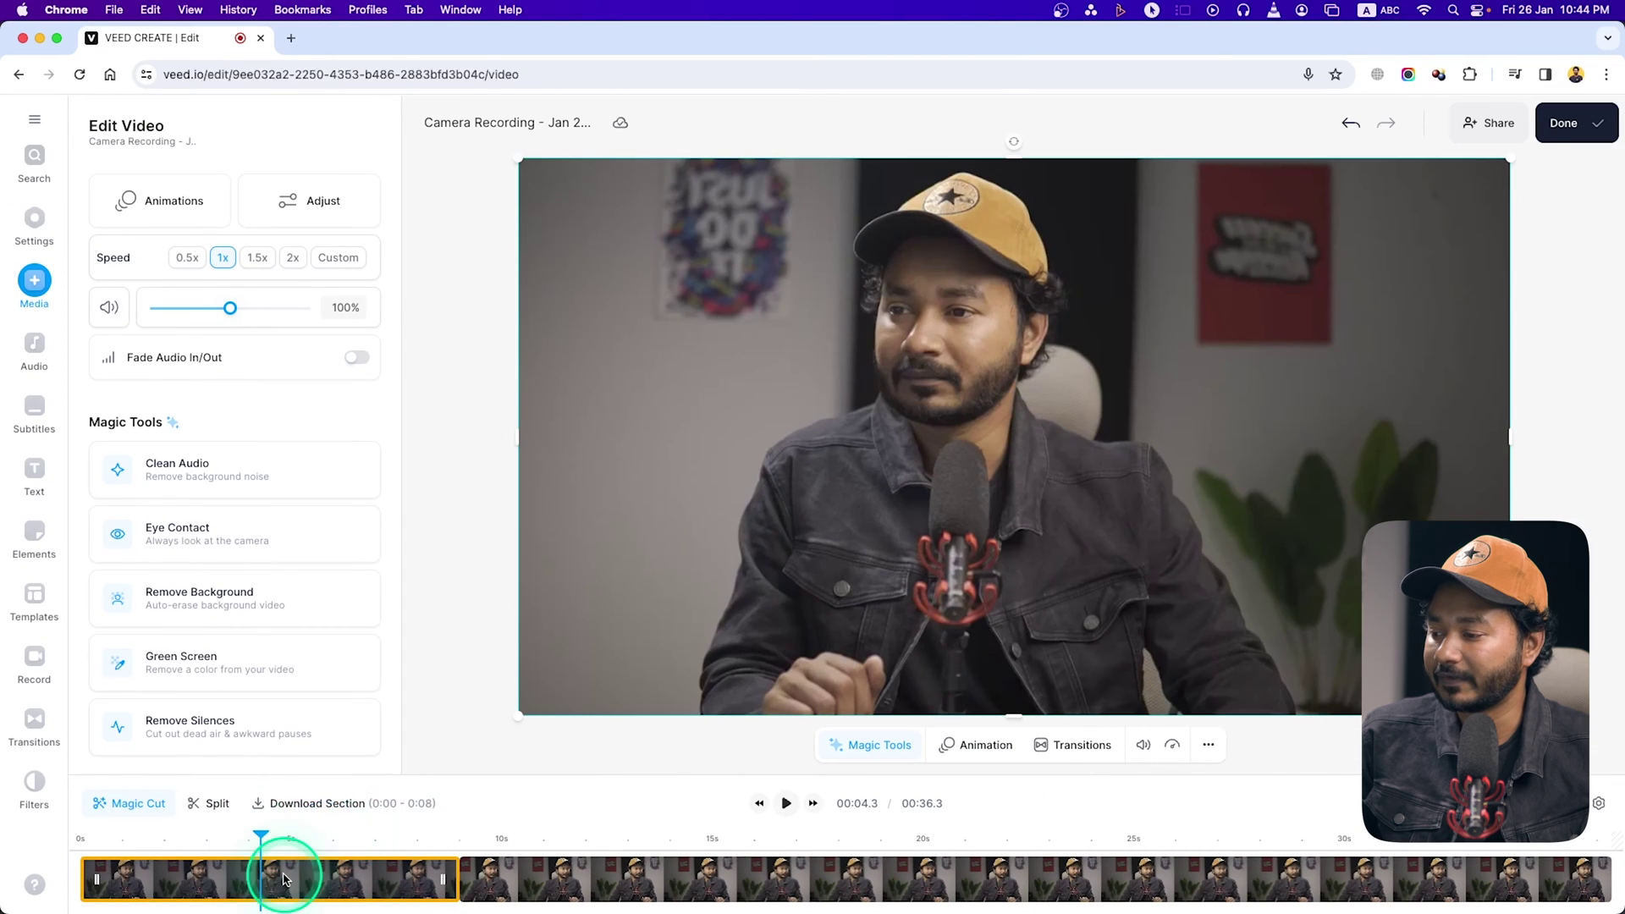
{"action": "left_click", "coordinate": [180, 486]}
{"action": "left_click", "coordinate": [210, 541]}
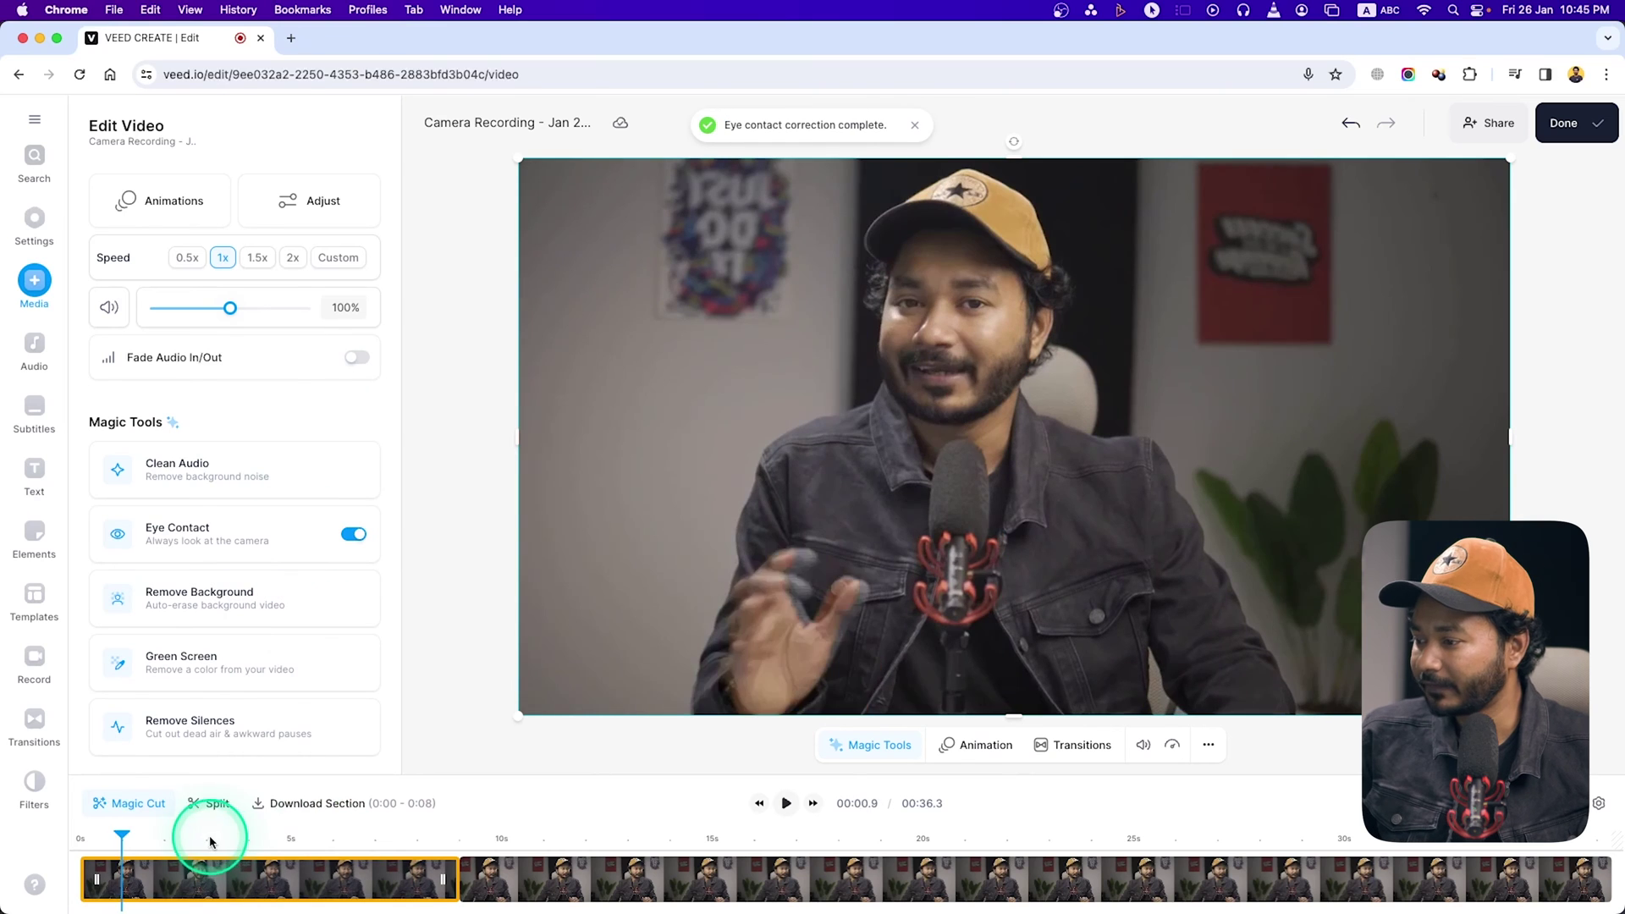
{"action": "key", "text": "space"}
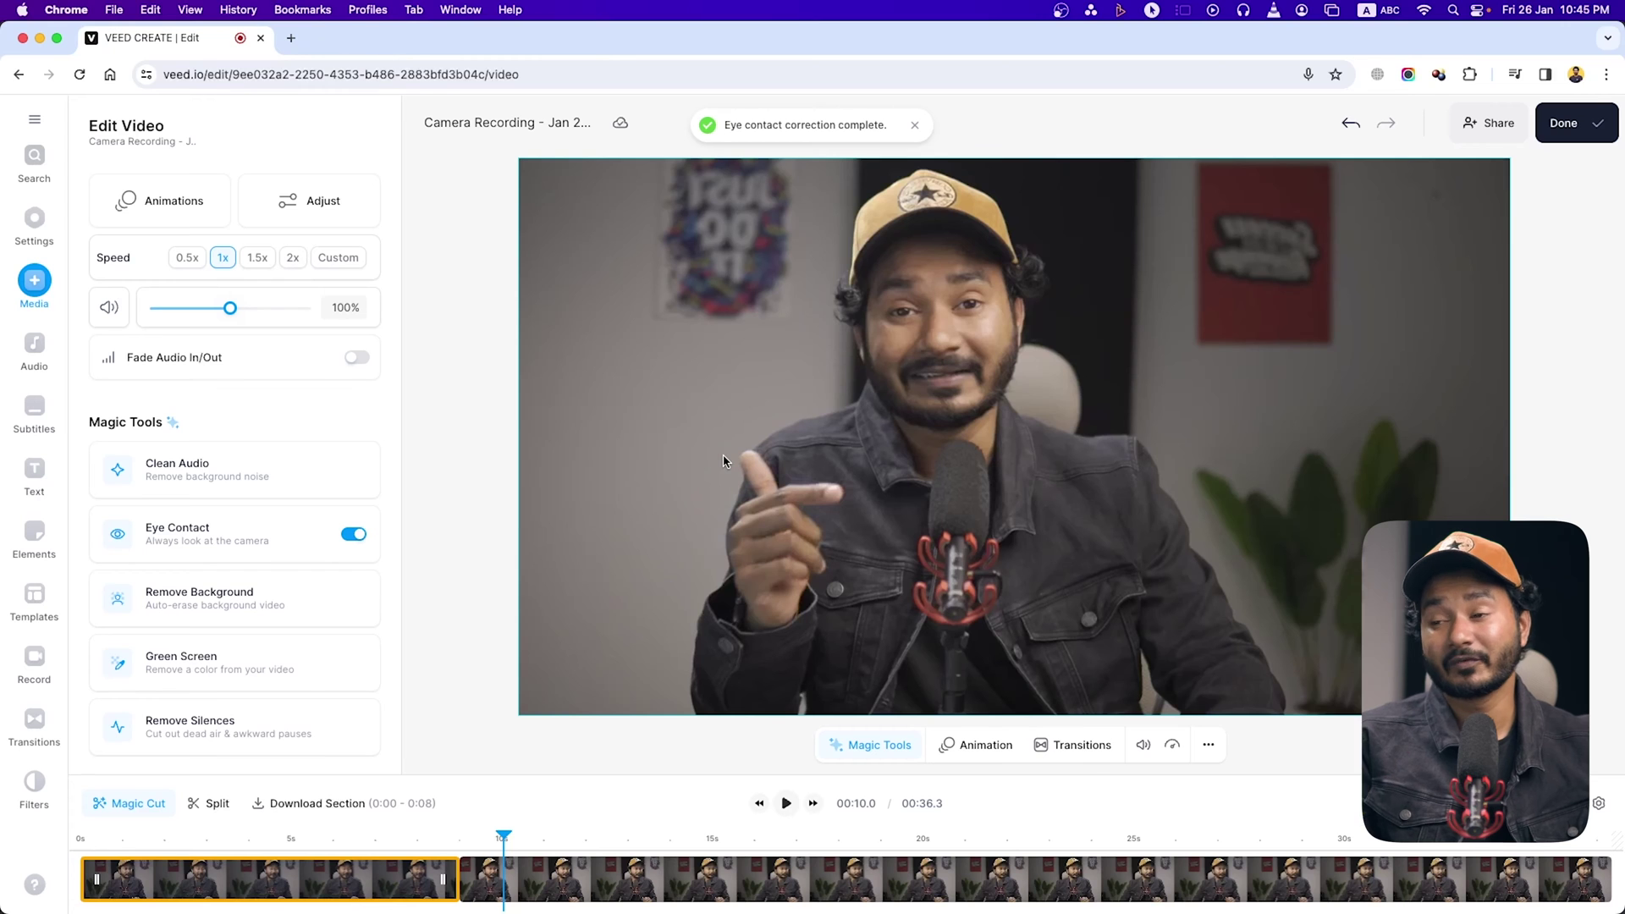
{"action": "left_click", "coordinate": [724, 461]}
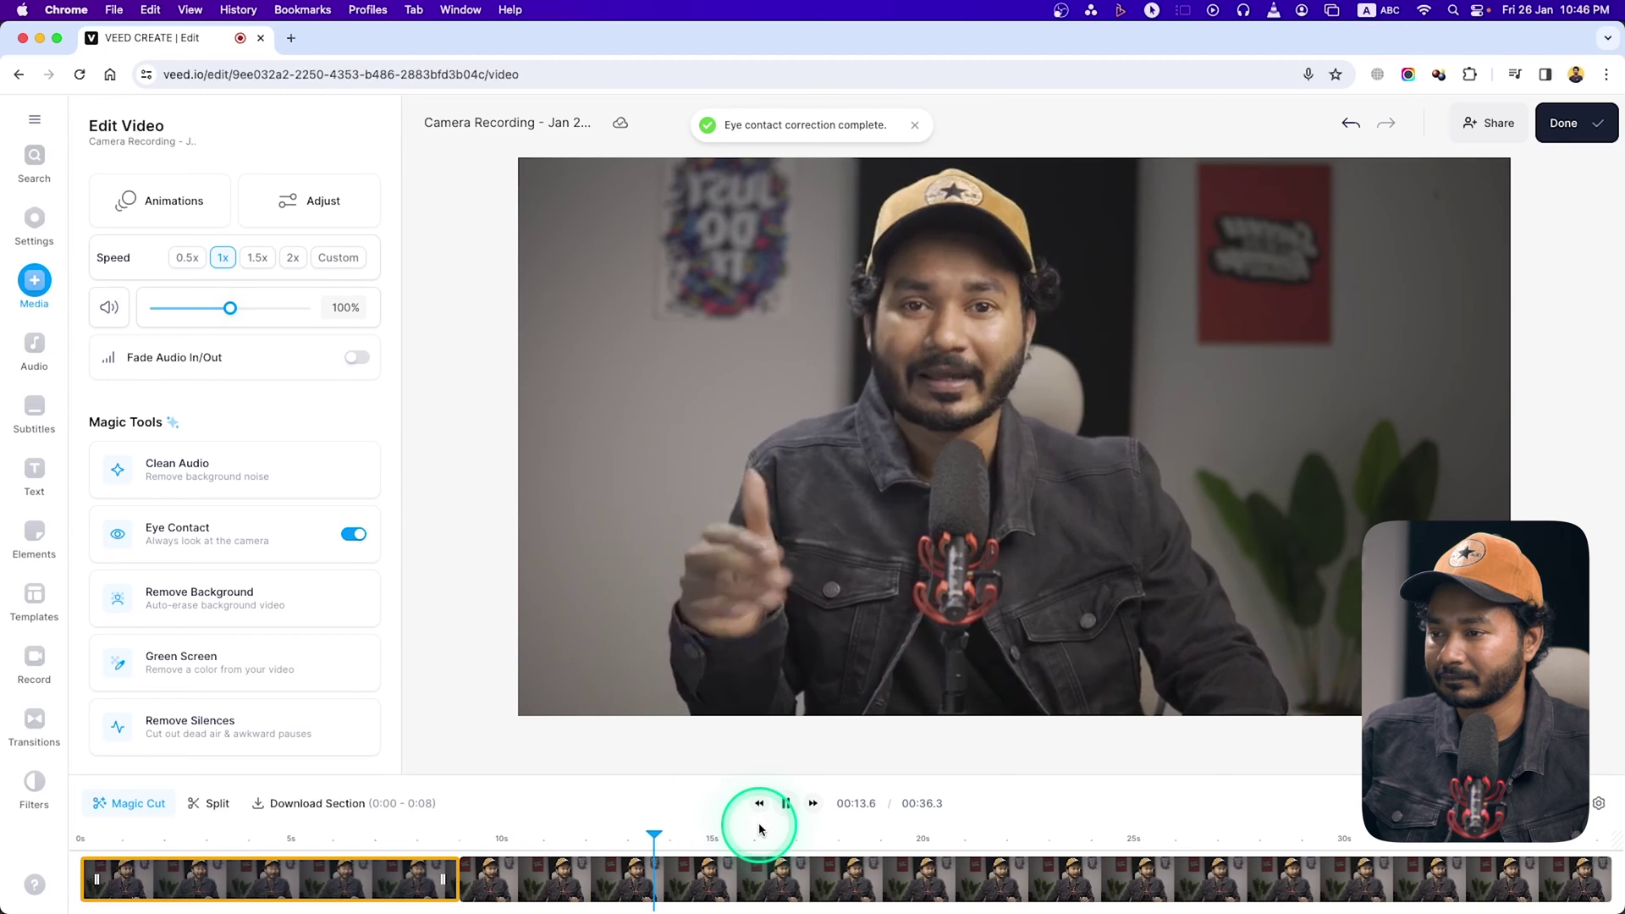
Cut the second clip part at about 15.7 seconds.
{"action": "left_click", "coordinate": [823, 868]}
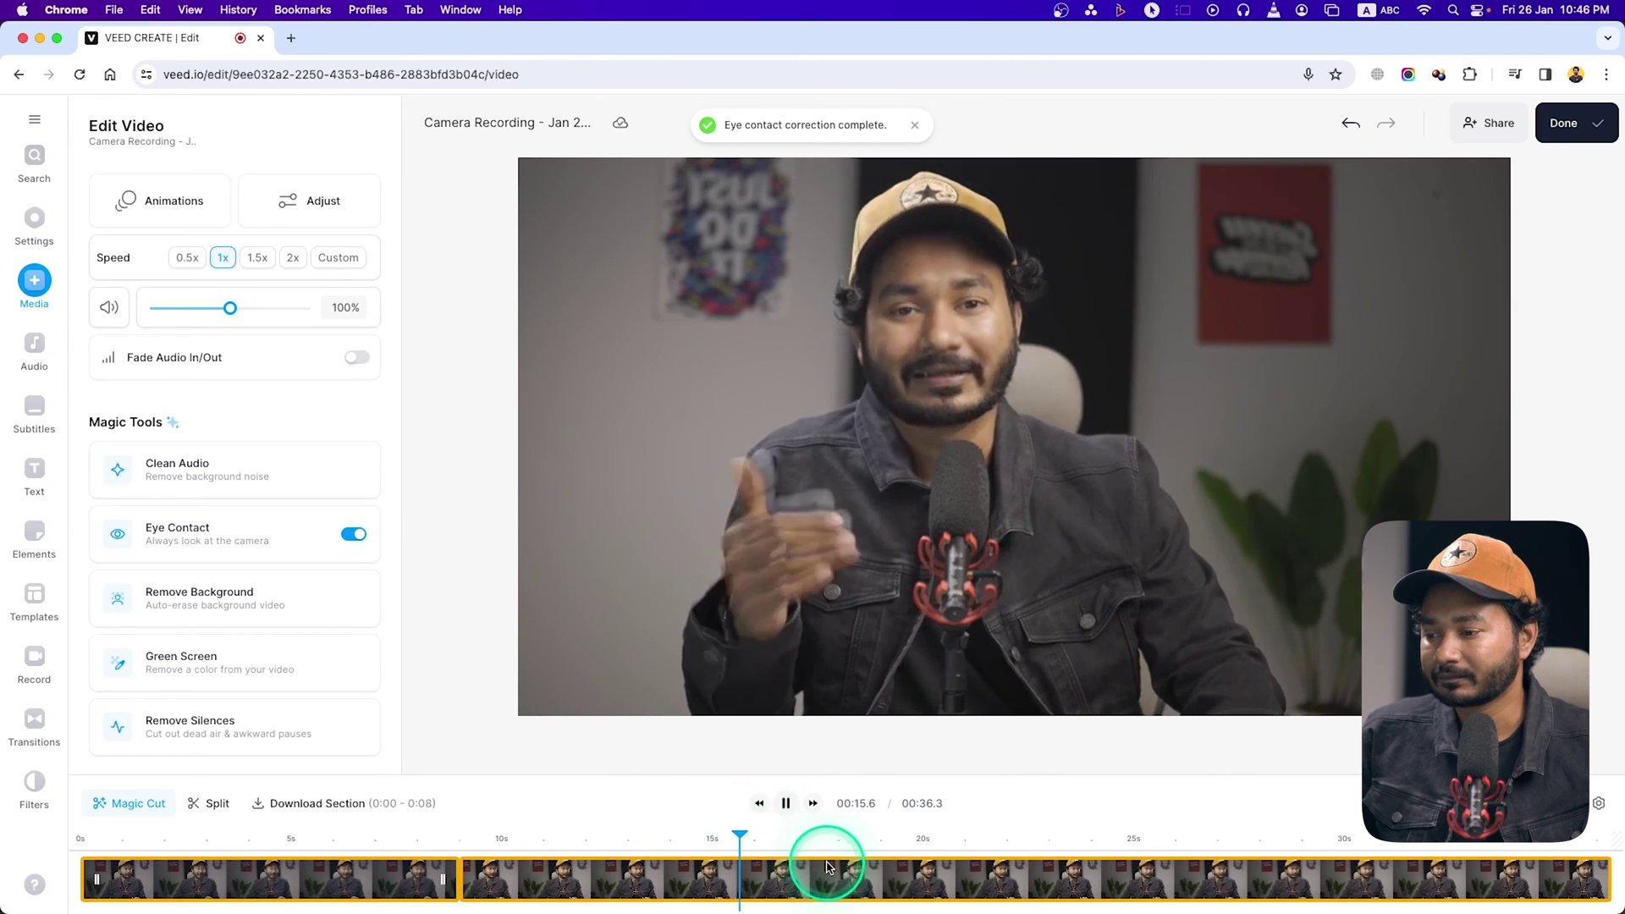
{"action": "left_click", "coordinate": [212, 804]}
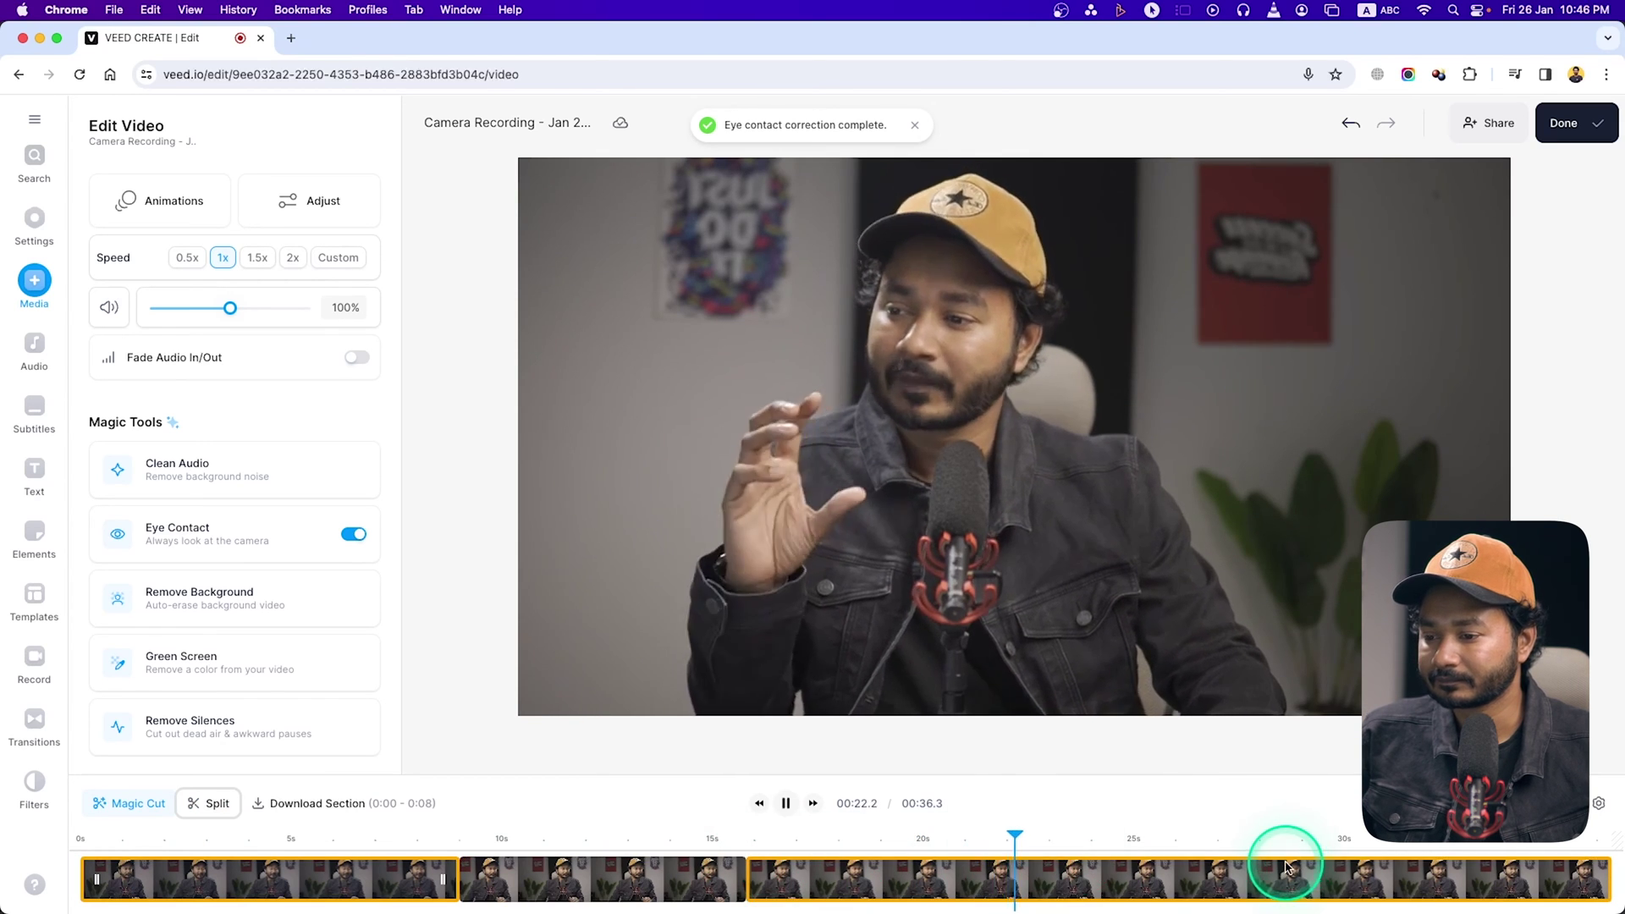
{"action": "key", "text": "space"}
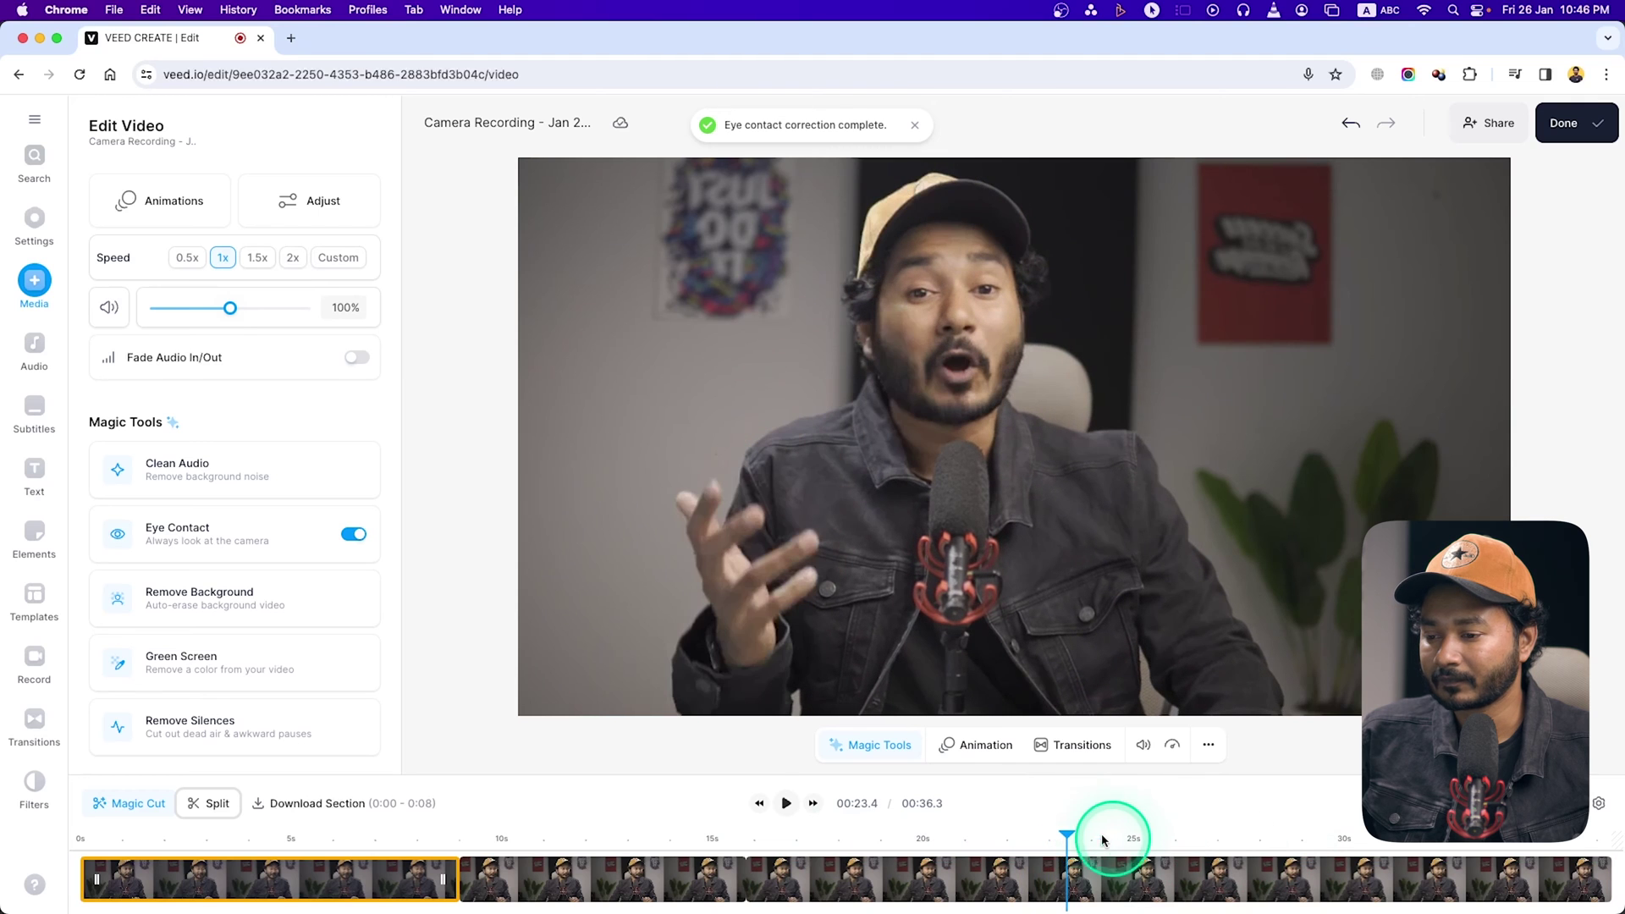
Trim the third clip's start to 22.5 s.
{"action": "left_click", "coordinate": [1055, 838]}
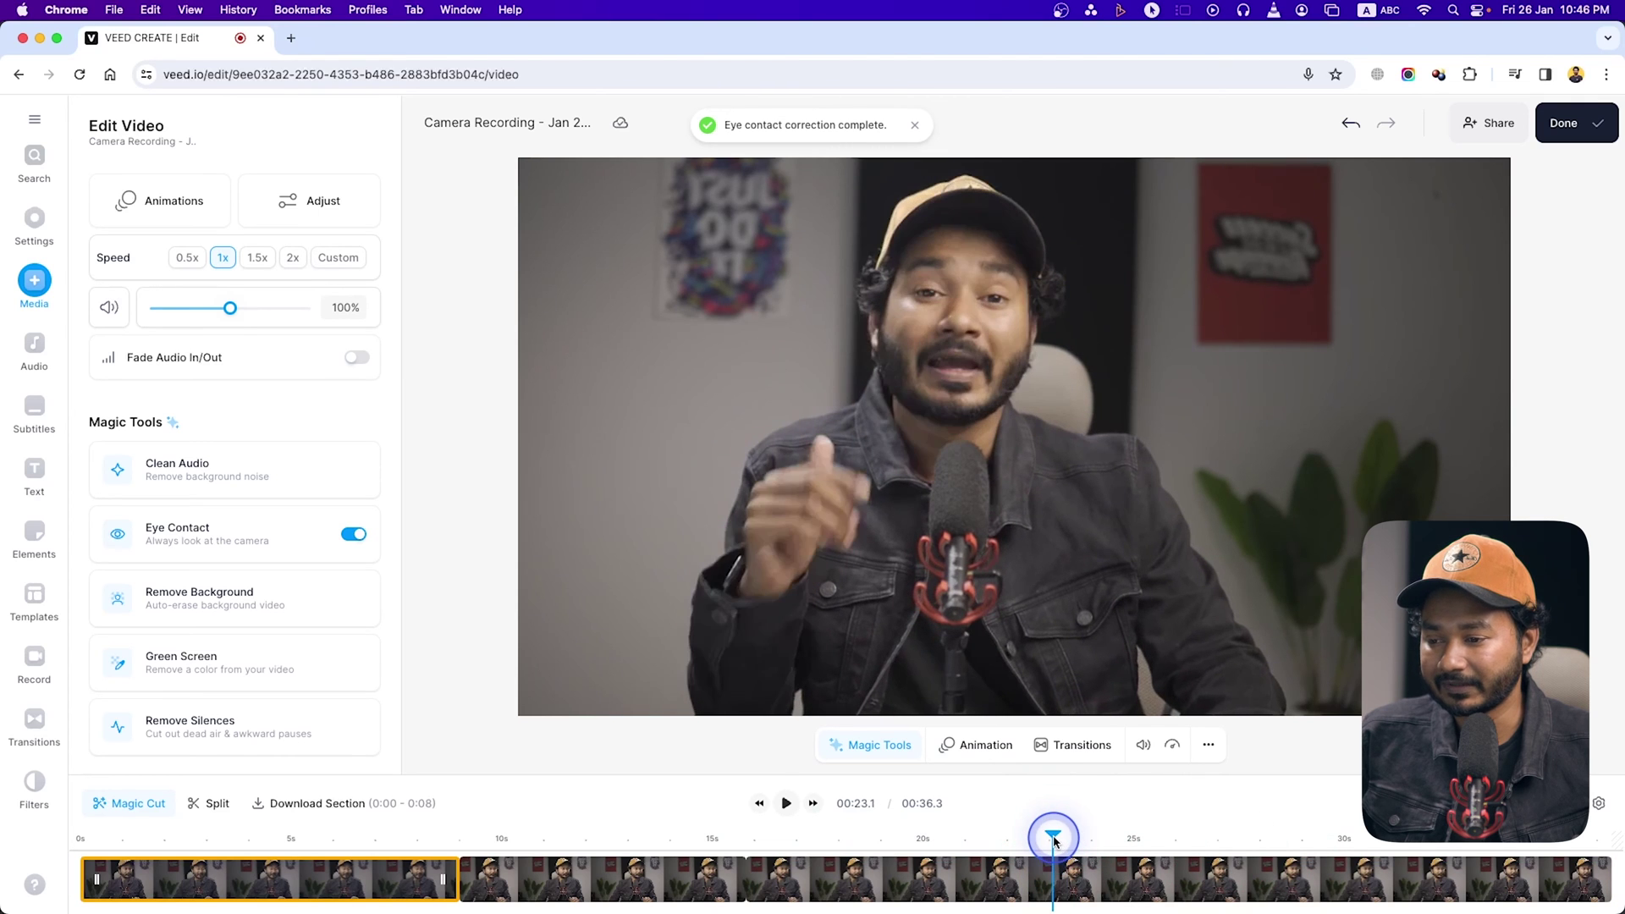
{"action": "left_click", "coordinate": [552, 885]}
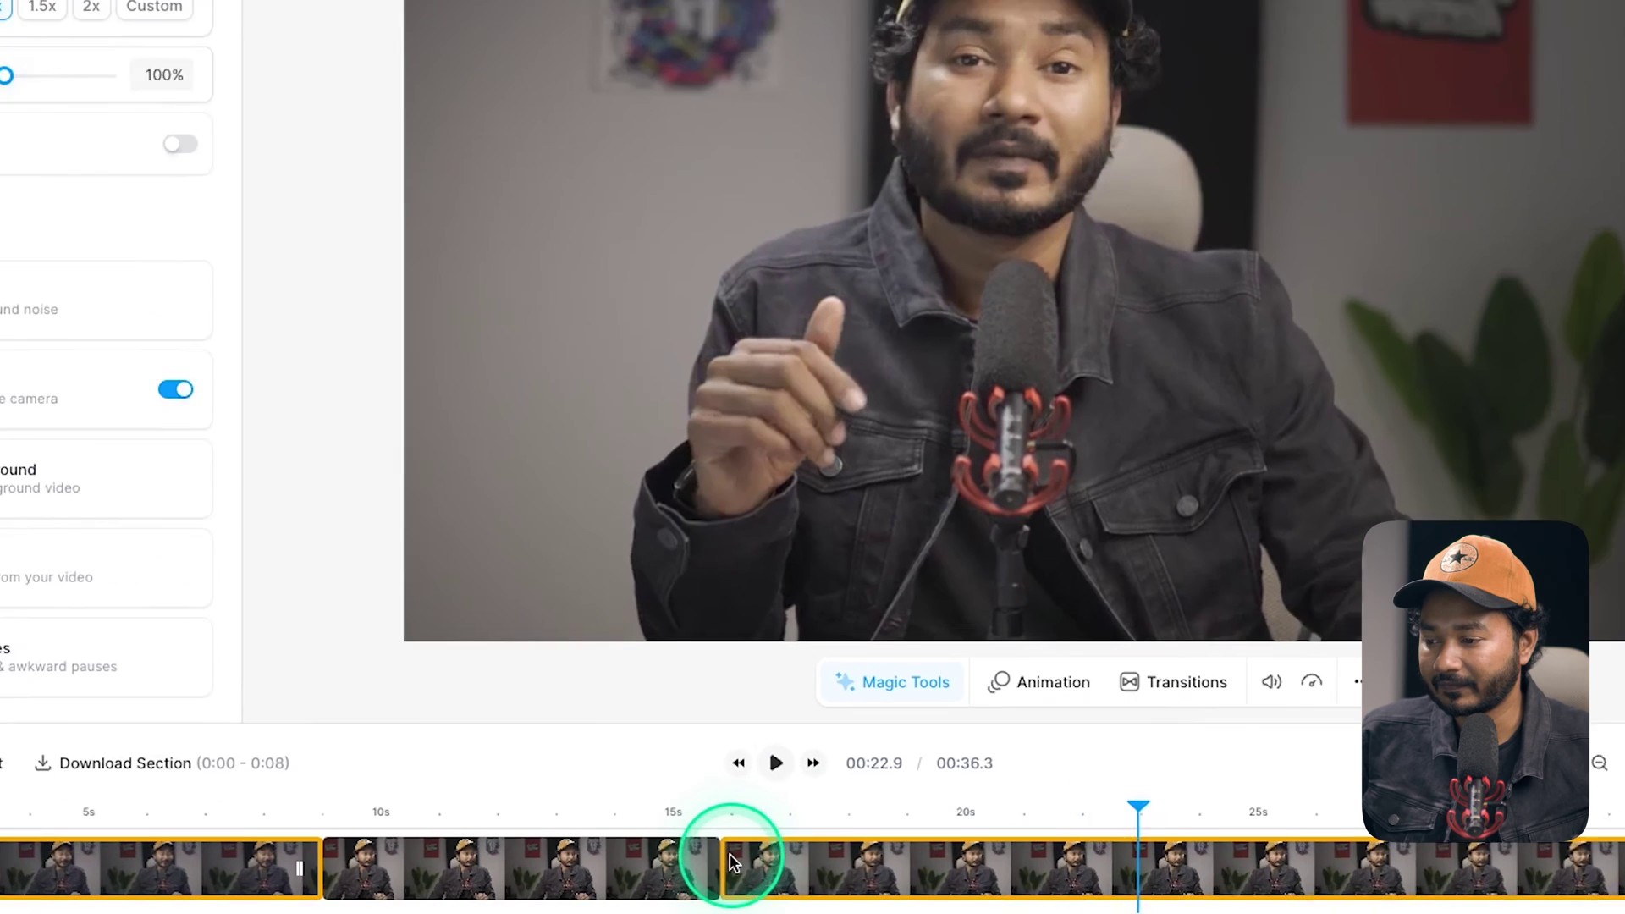
{"action": "left_click", "coordinate": [753, 877]}
{"action": "left_click_drag", "start_coordinate": [738, 862], "coordinate": [1179, 883]}
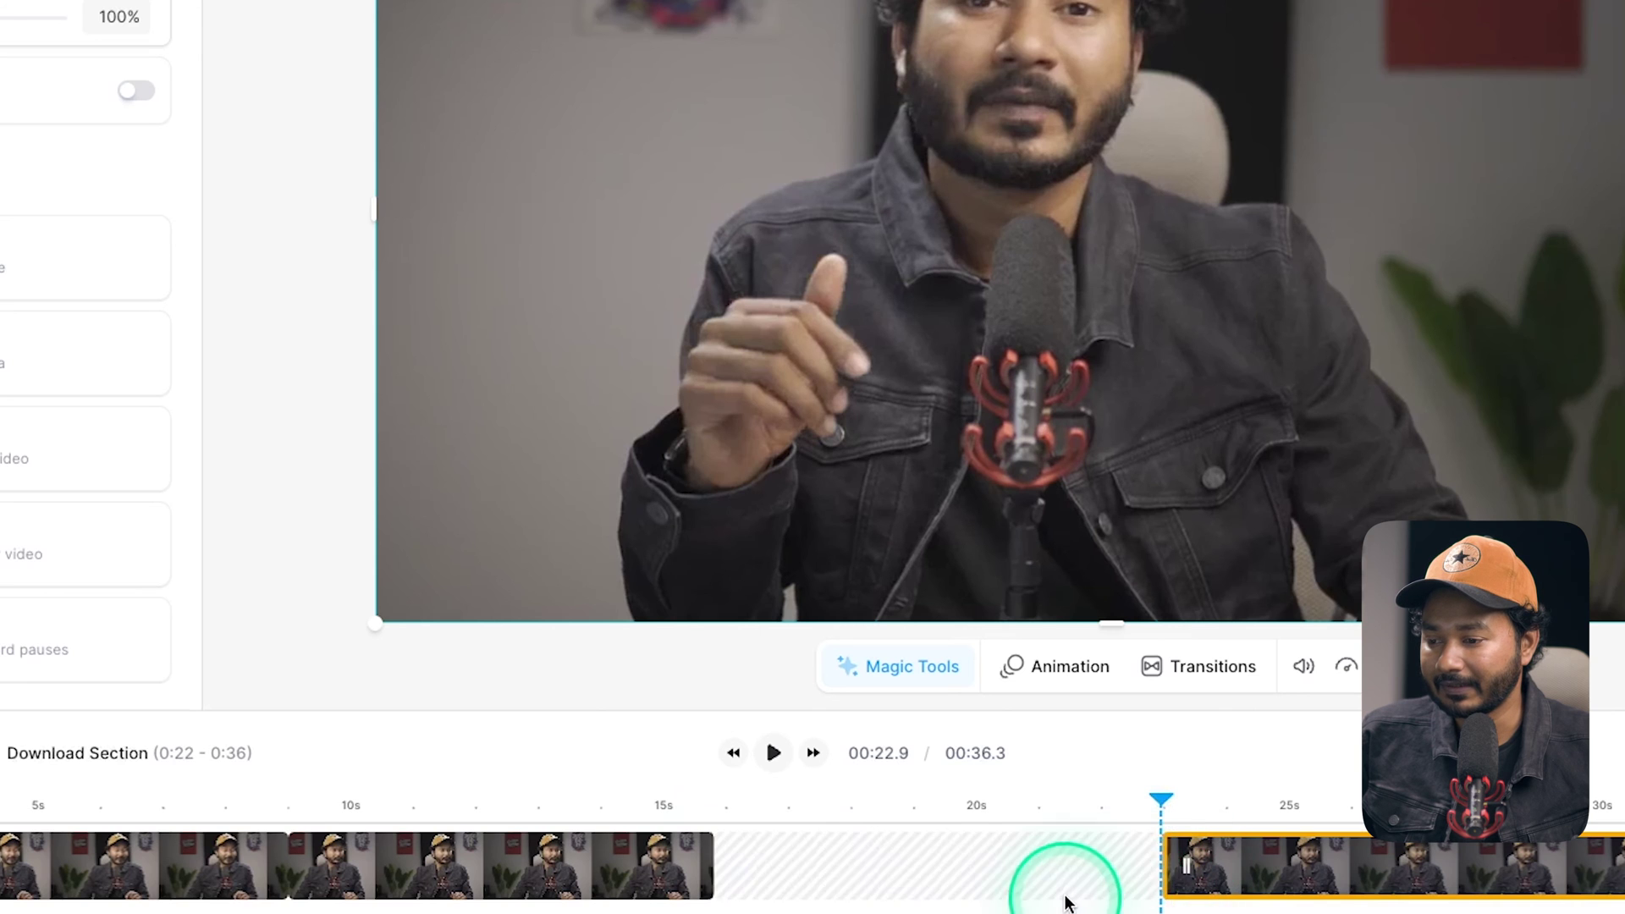
Delete the leftover gap so the video runs 00:29.1, then replay the join.
{"action": "left_click", "coordinate": [1065, 891]}
{"action": "right_click", "coordinate": [1068, 876]}
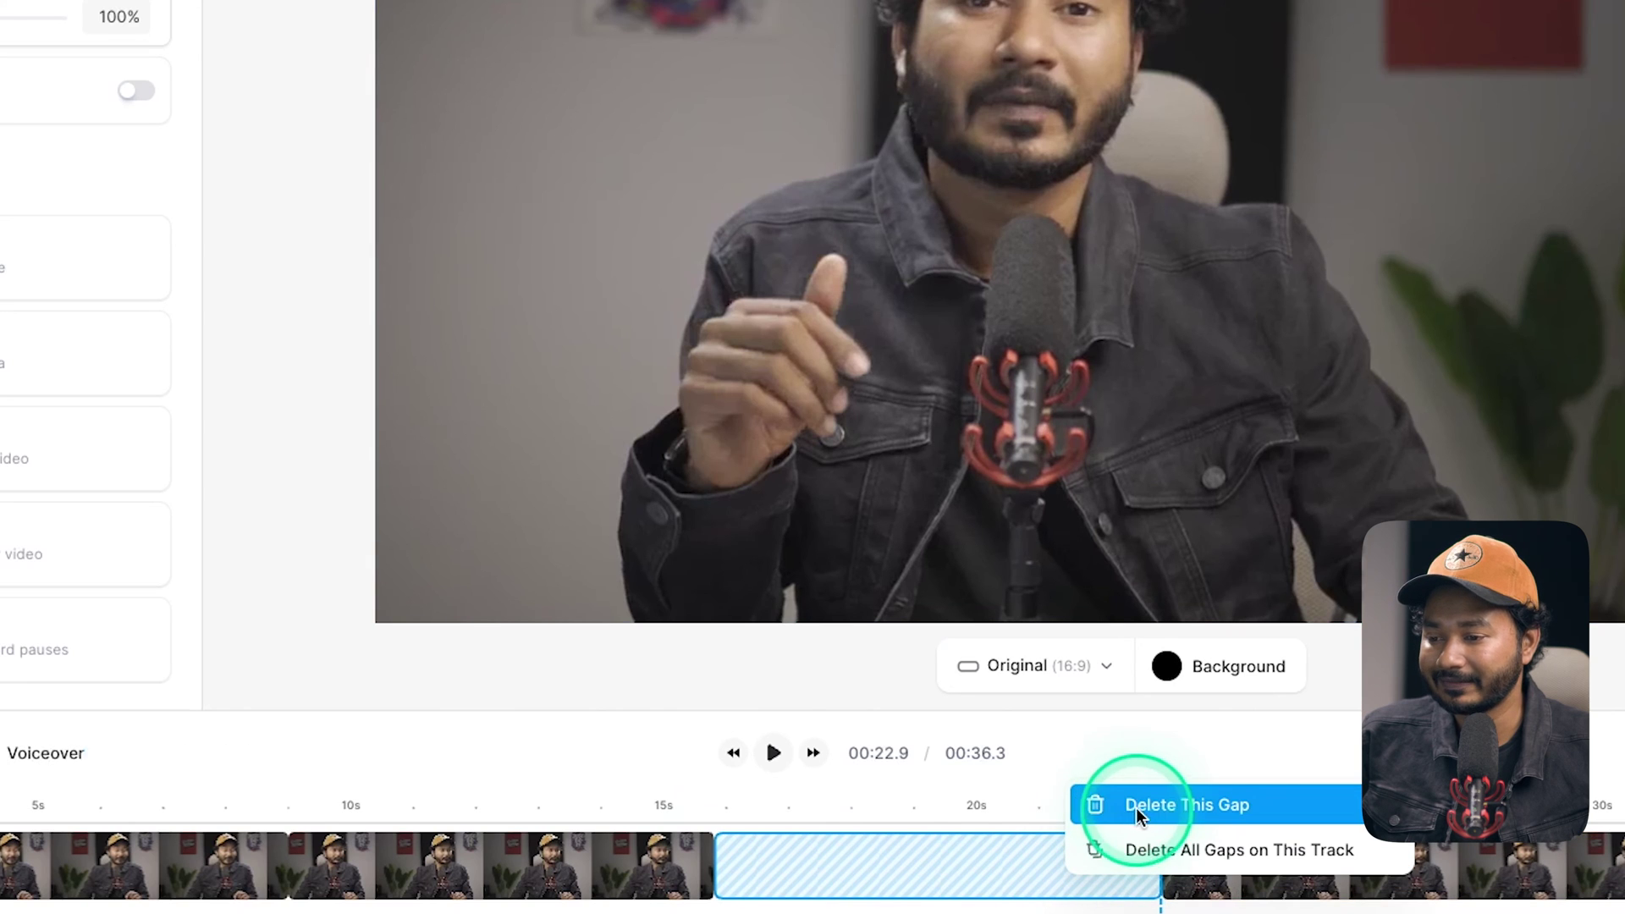
{"action": "left_click", "coordinate": [1206, 806]}
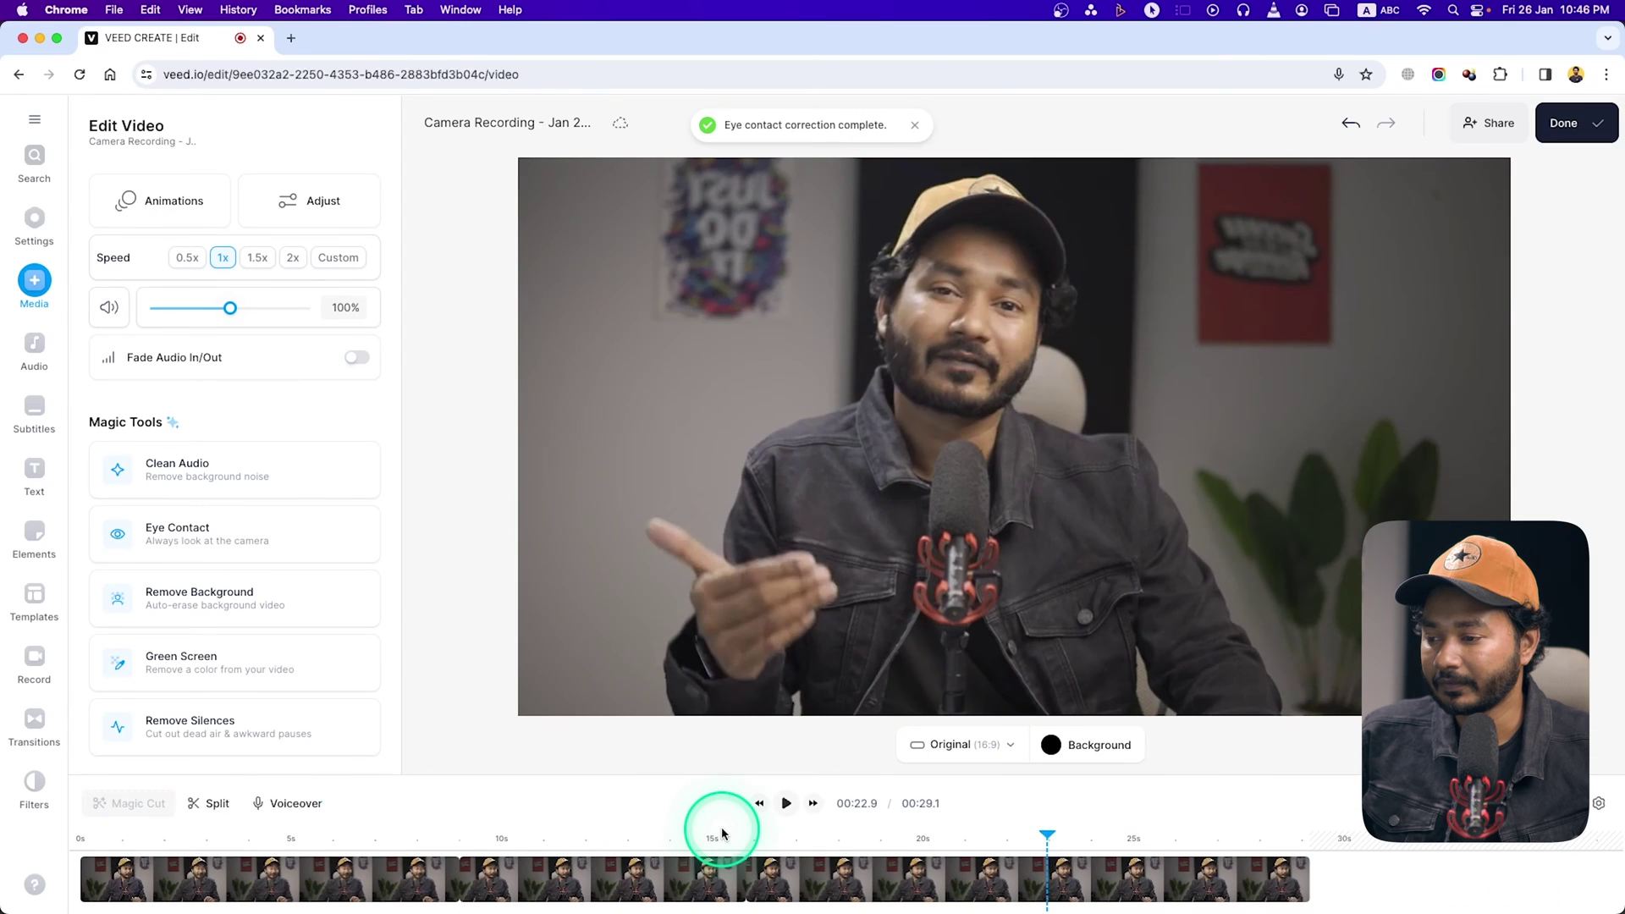
{"action": "left_click", "coordinate": [662, 802]}
{"action": "key", "text": "space"}
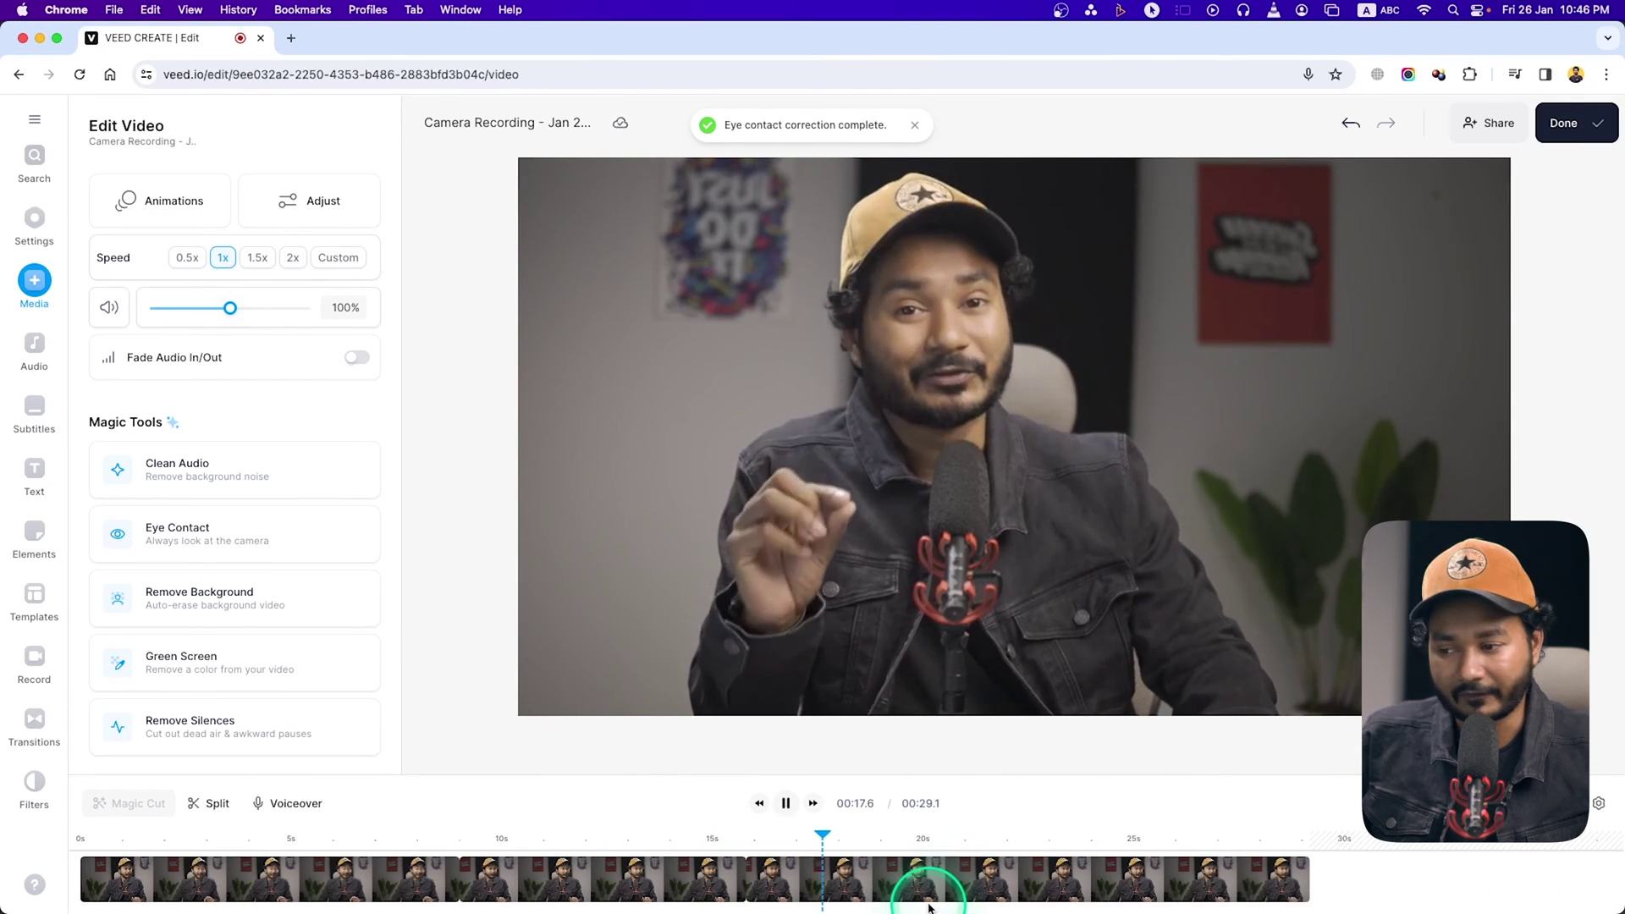
{"action": "left_click", "coordinate": [1300, 876]}
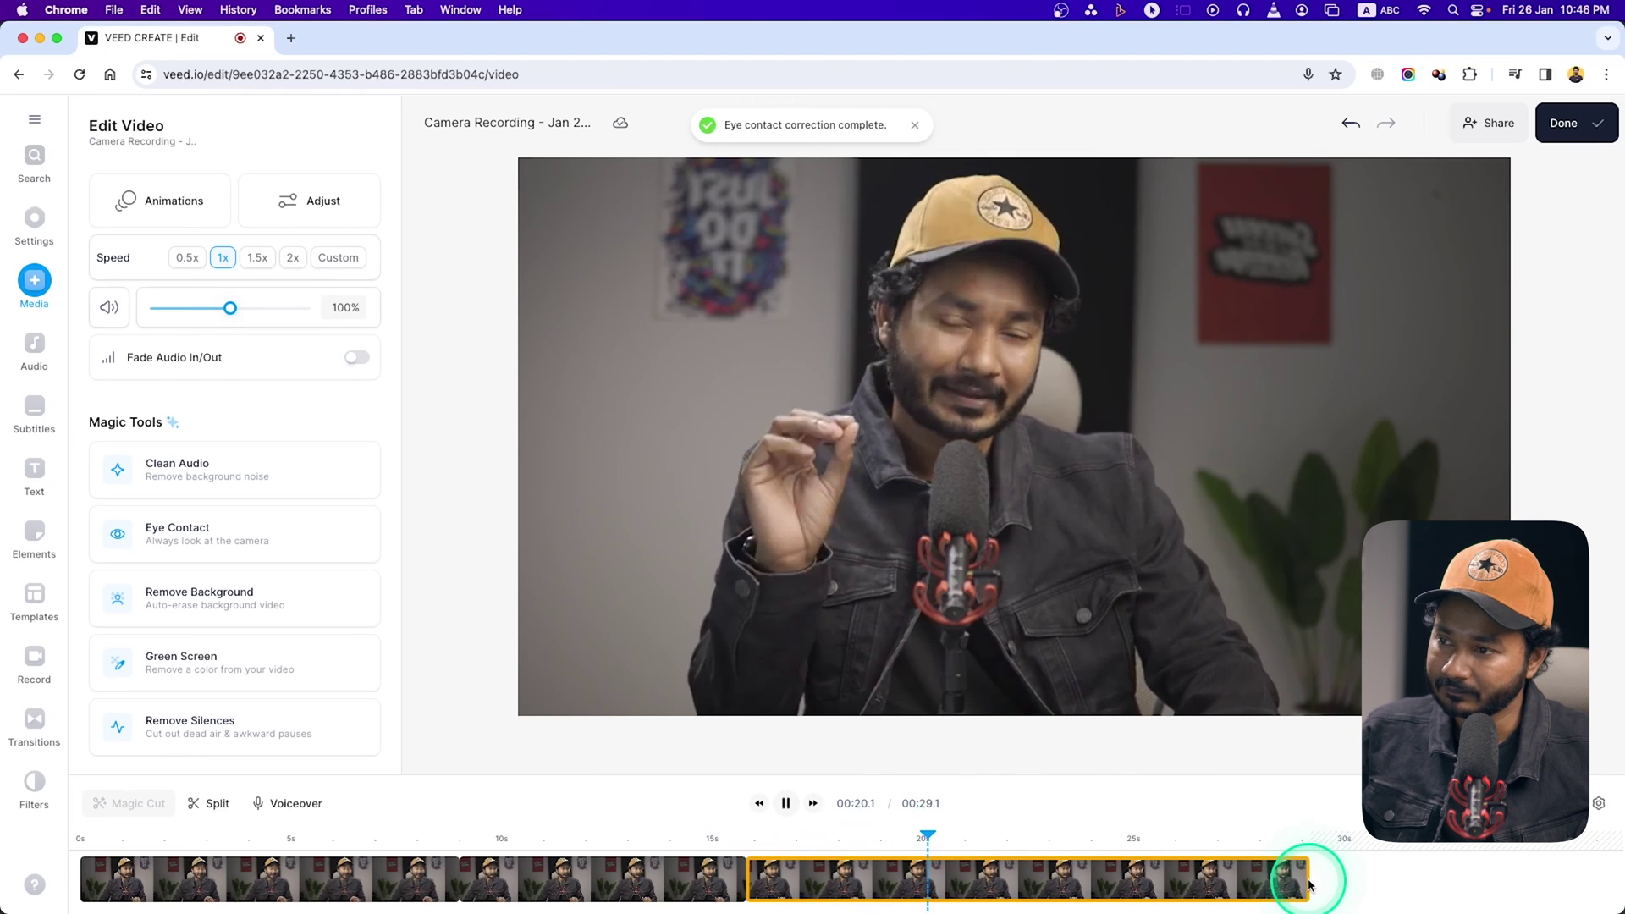
Open the Subtitles panel and choose Auto Subtitle.
{"action": "left_click", "coordinate": [1257, 861]}
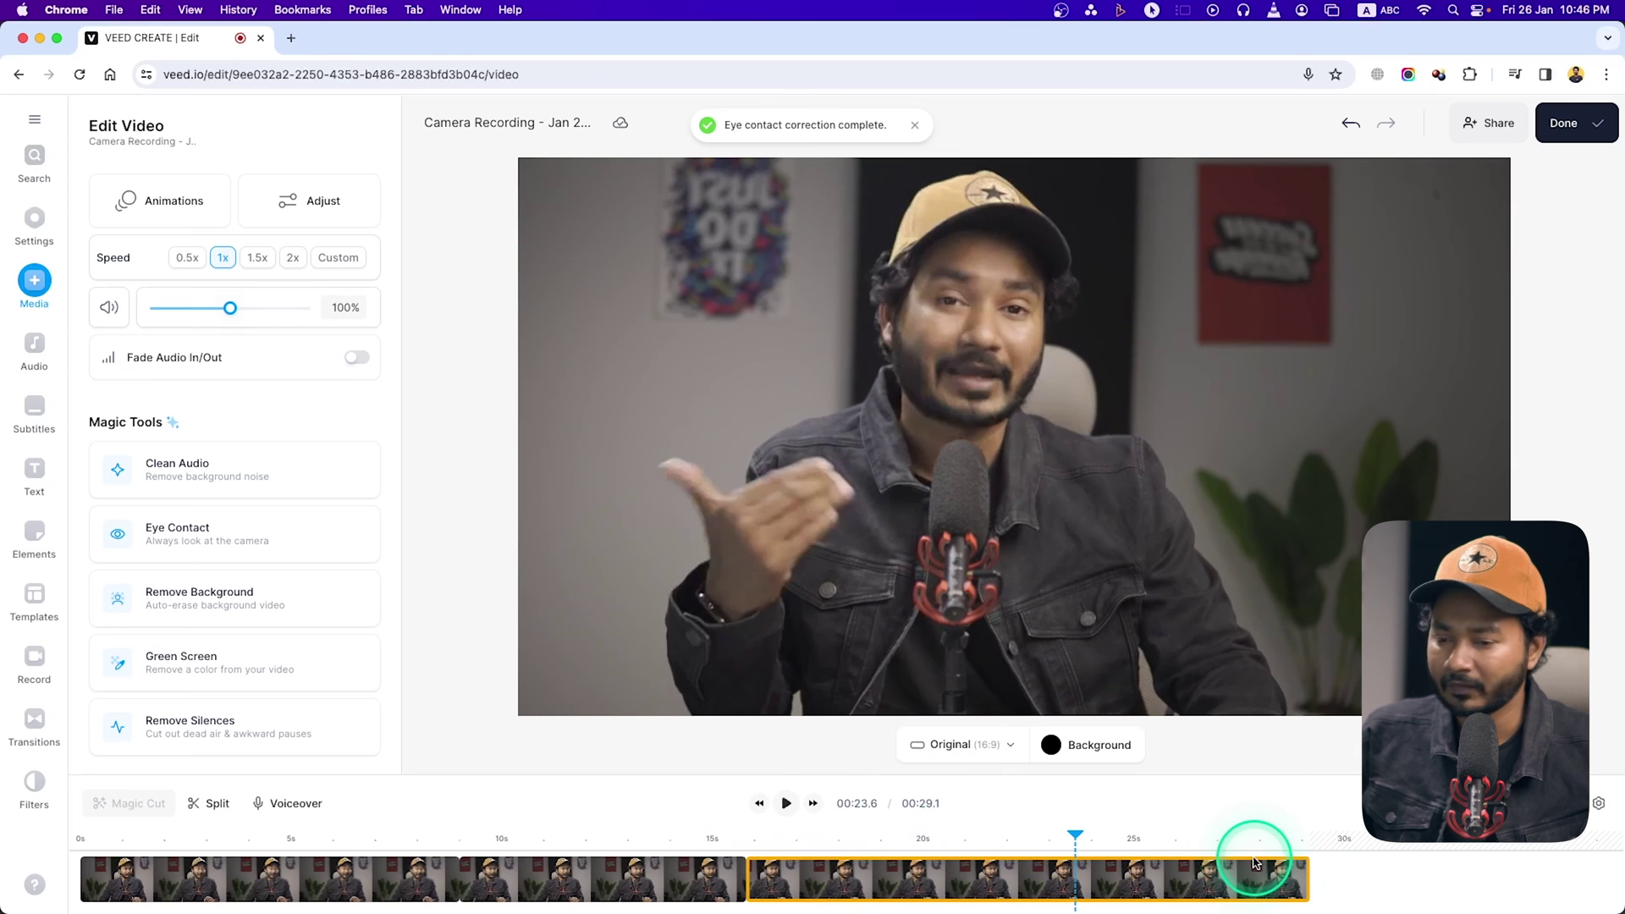
{"action": "left_click", "coordinate": [34, 408]}
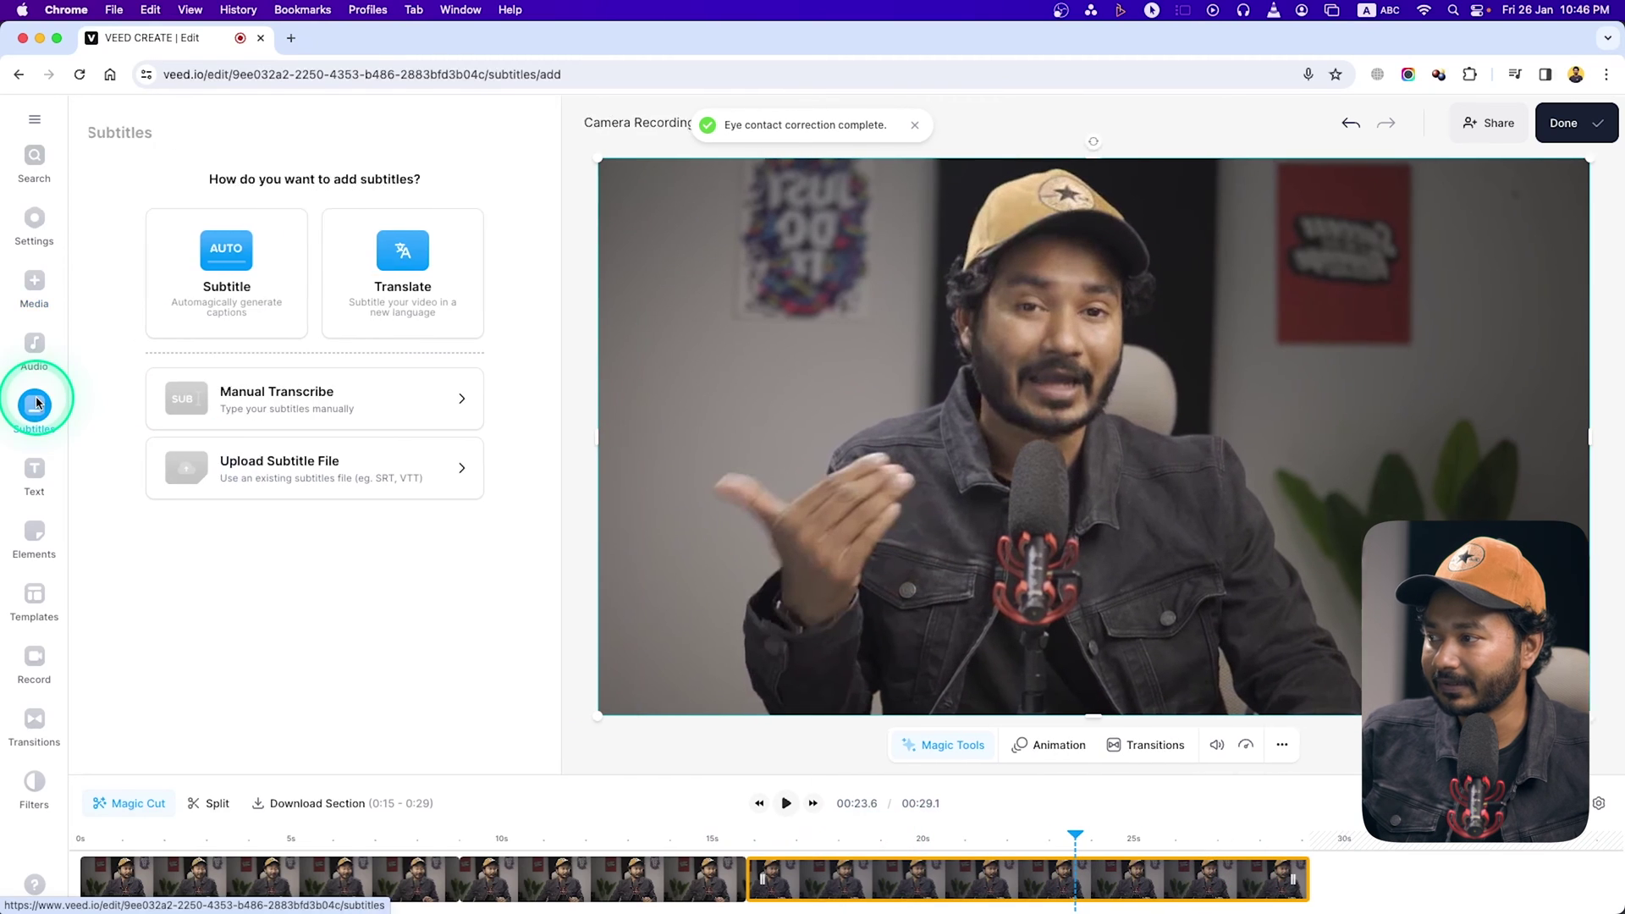
{"action": "left_click", "coordinate": [233, 273]}
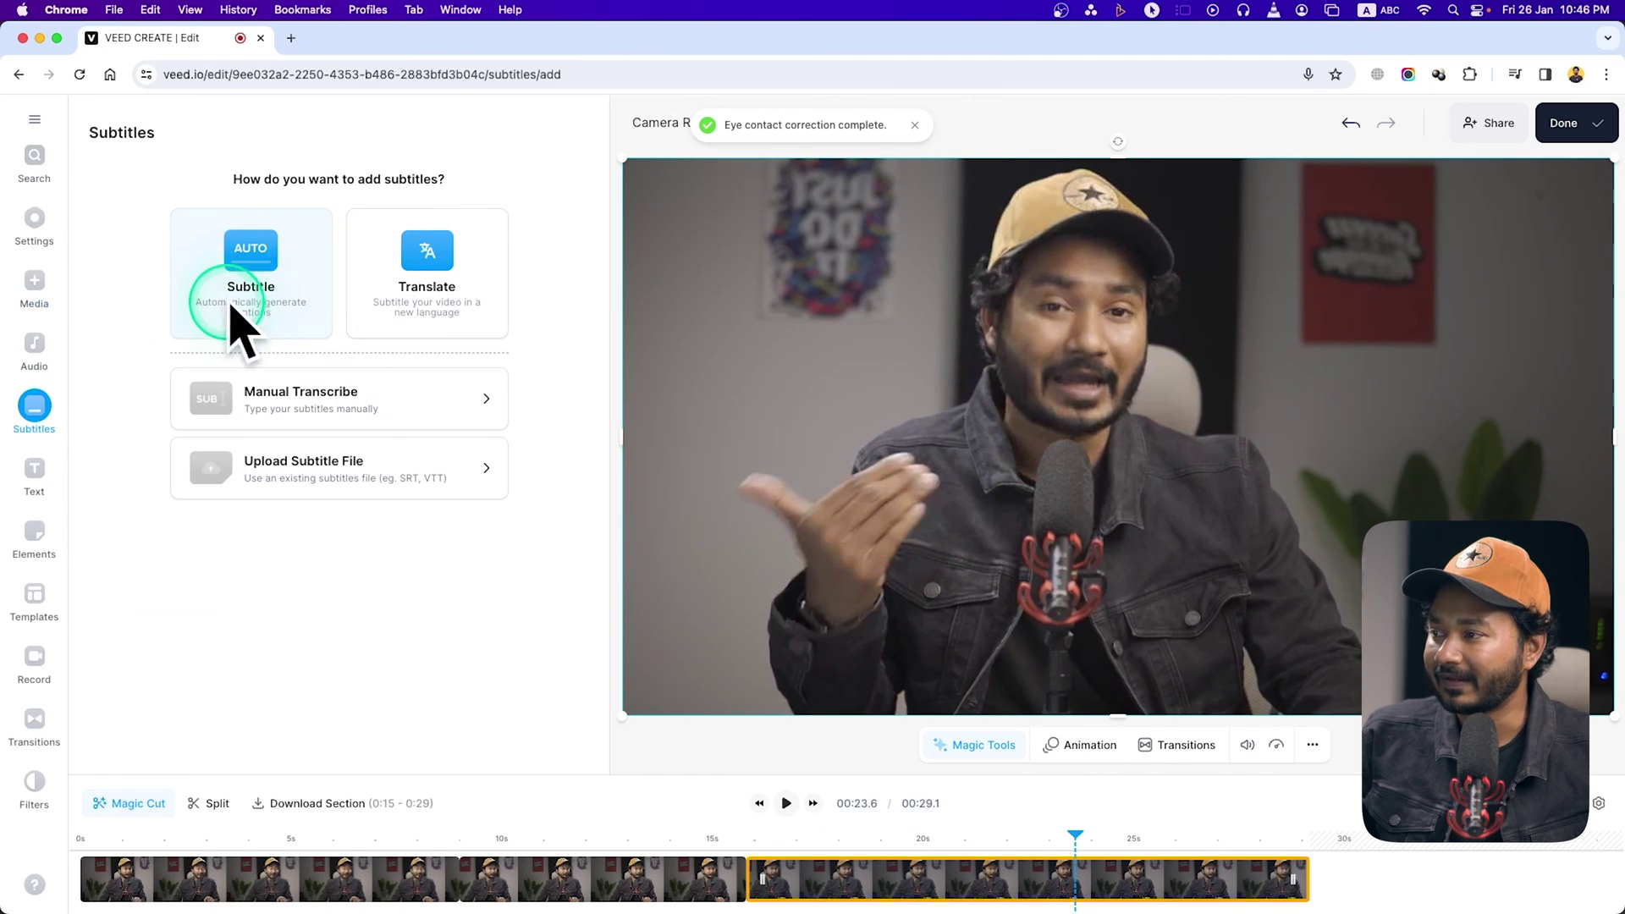
{"action": "left_click", "coordinate": [438, 304]}
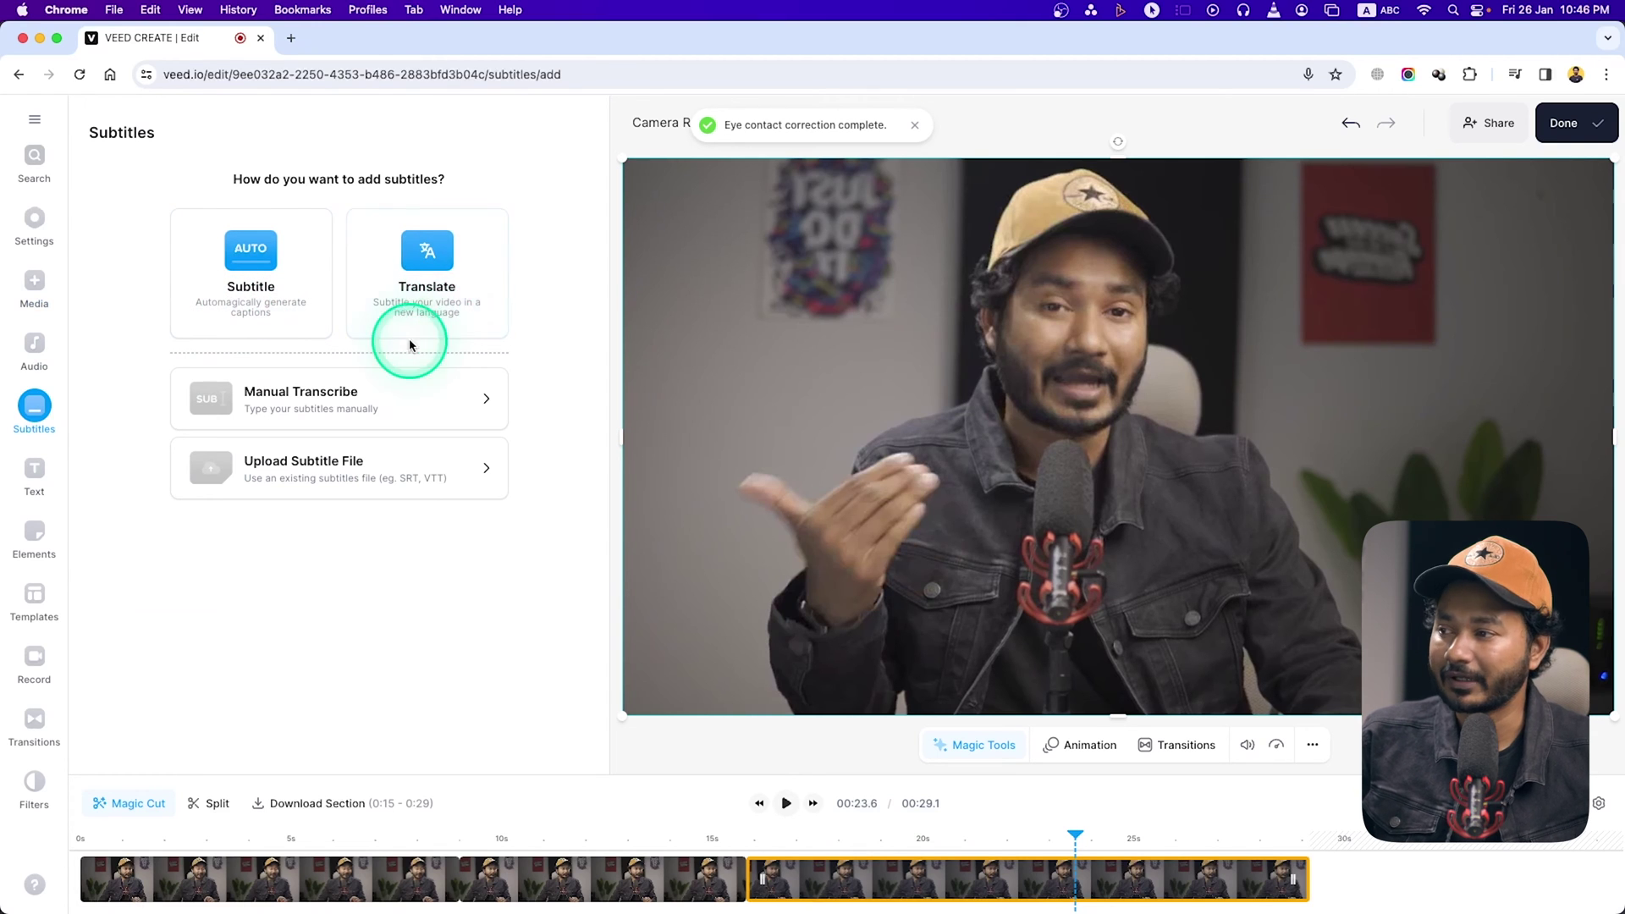
{"action": "left_click", "coordinate": [247, 283]}
Set English as the spoken language, create the subtitles, and play from the start.
{"action": "left_click", "coordinate": [330, 238]}
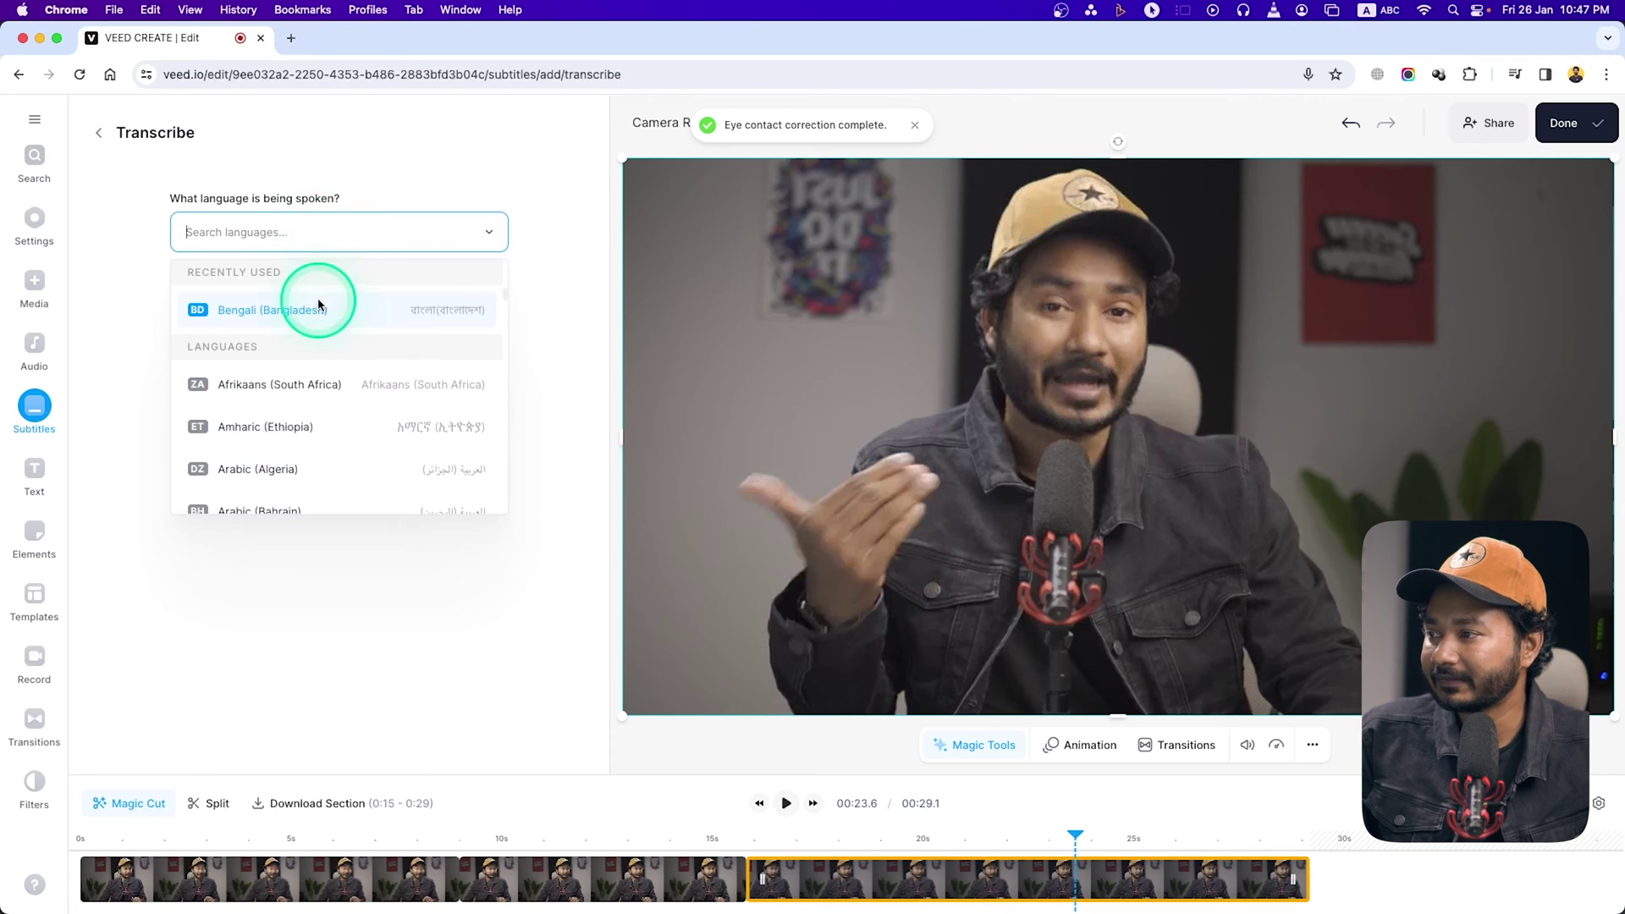
{"action": "scroll", "coordinate": [319, 378], "scroll_direction": "down", "scroll_amount": 5}
{"action": "scroll", "coordinate": [319, 381], "scroll_direction": "down", "scroll_amount": 3}
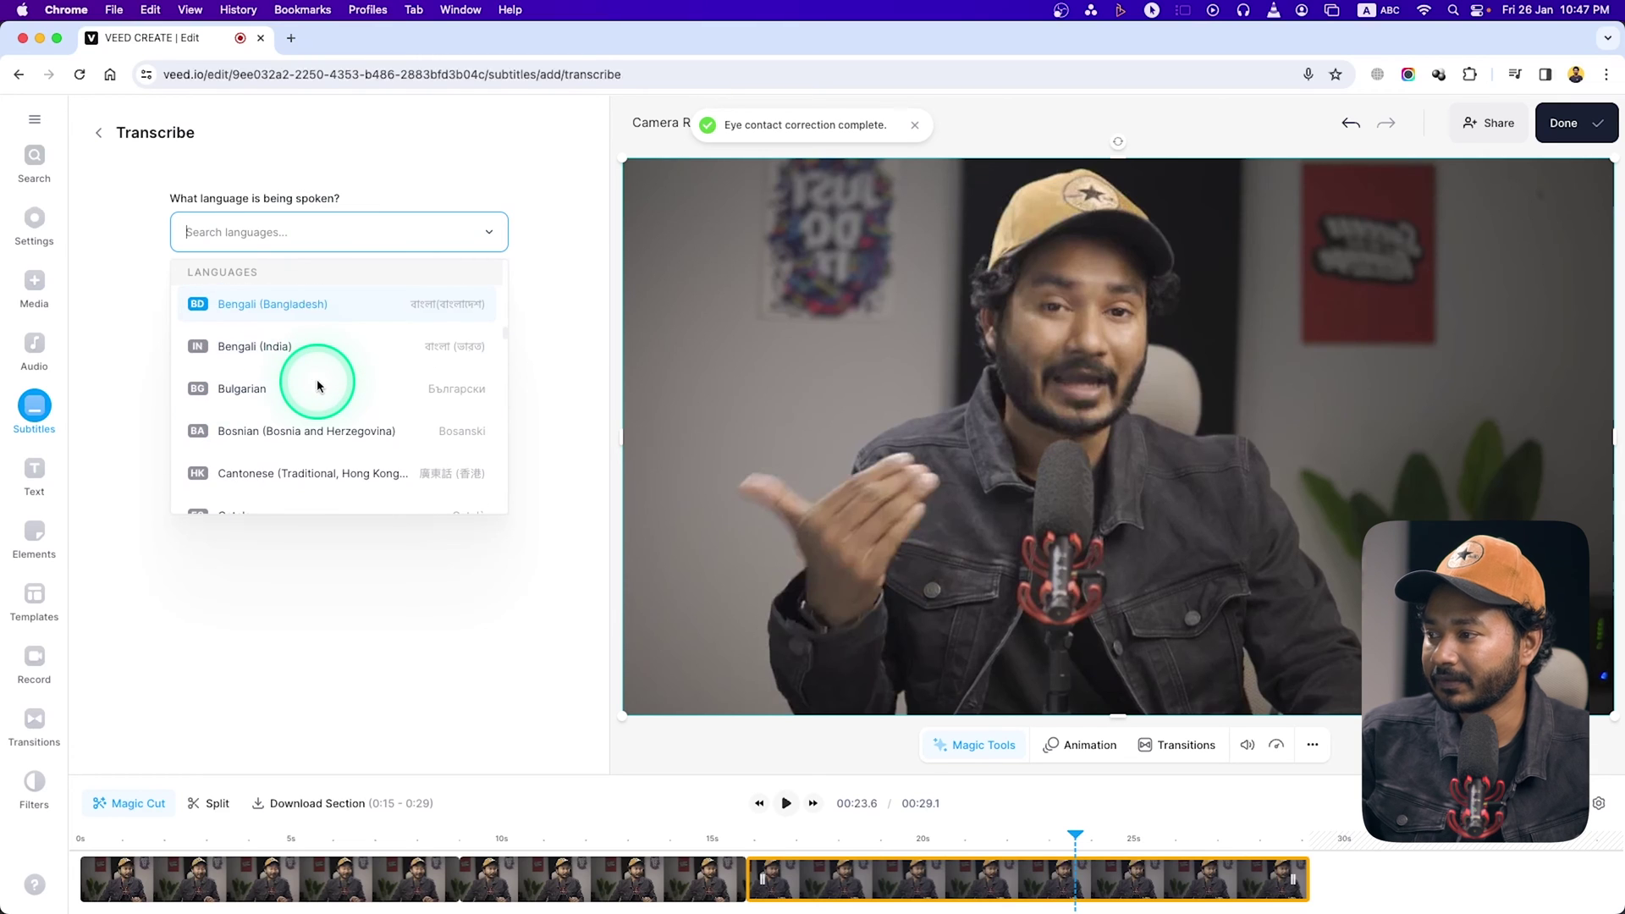
{"action": "type", "text": "english"}
{"action": "left_click", "coordinate": [319, 397]}
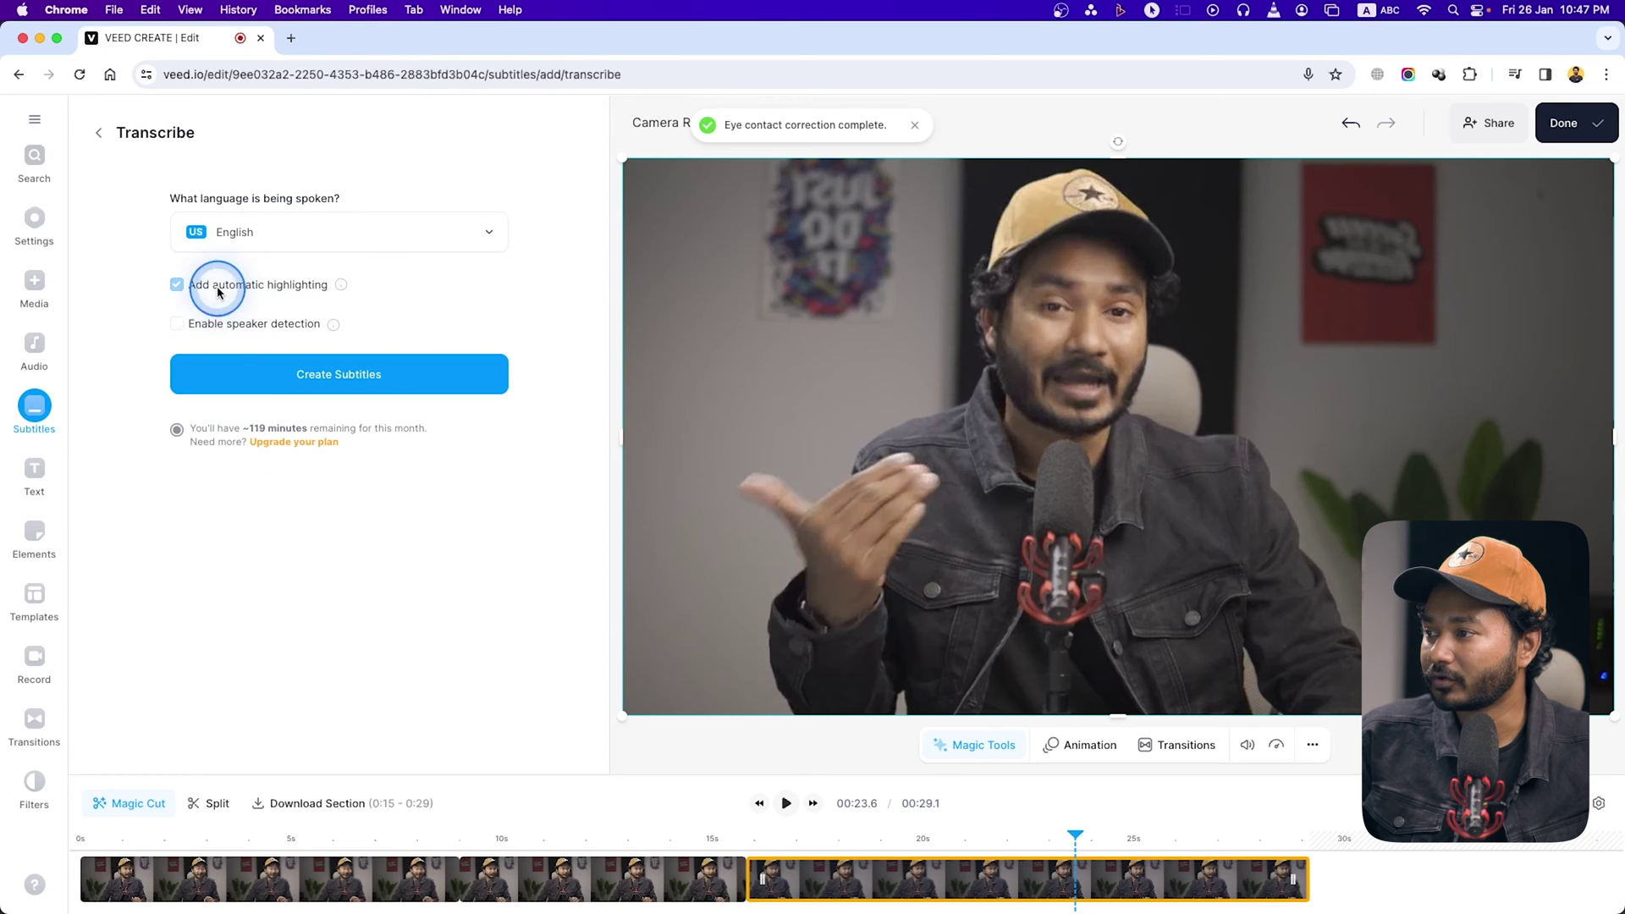
{"action": "left_click", "coordinate": [329, 382]}
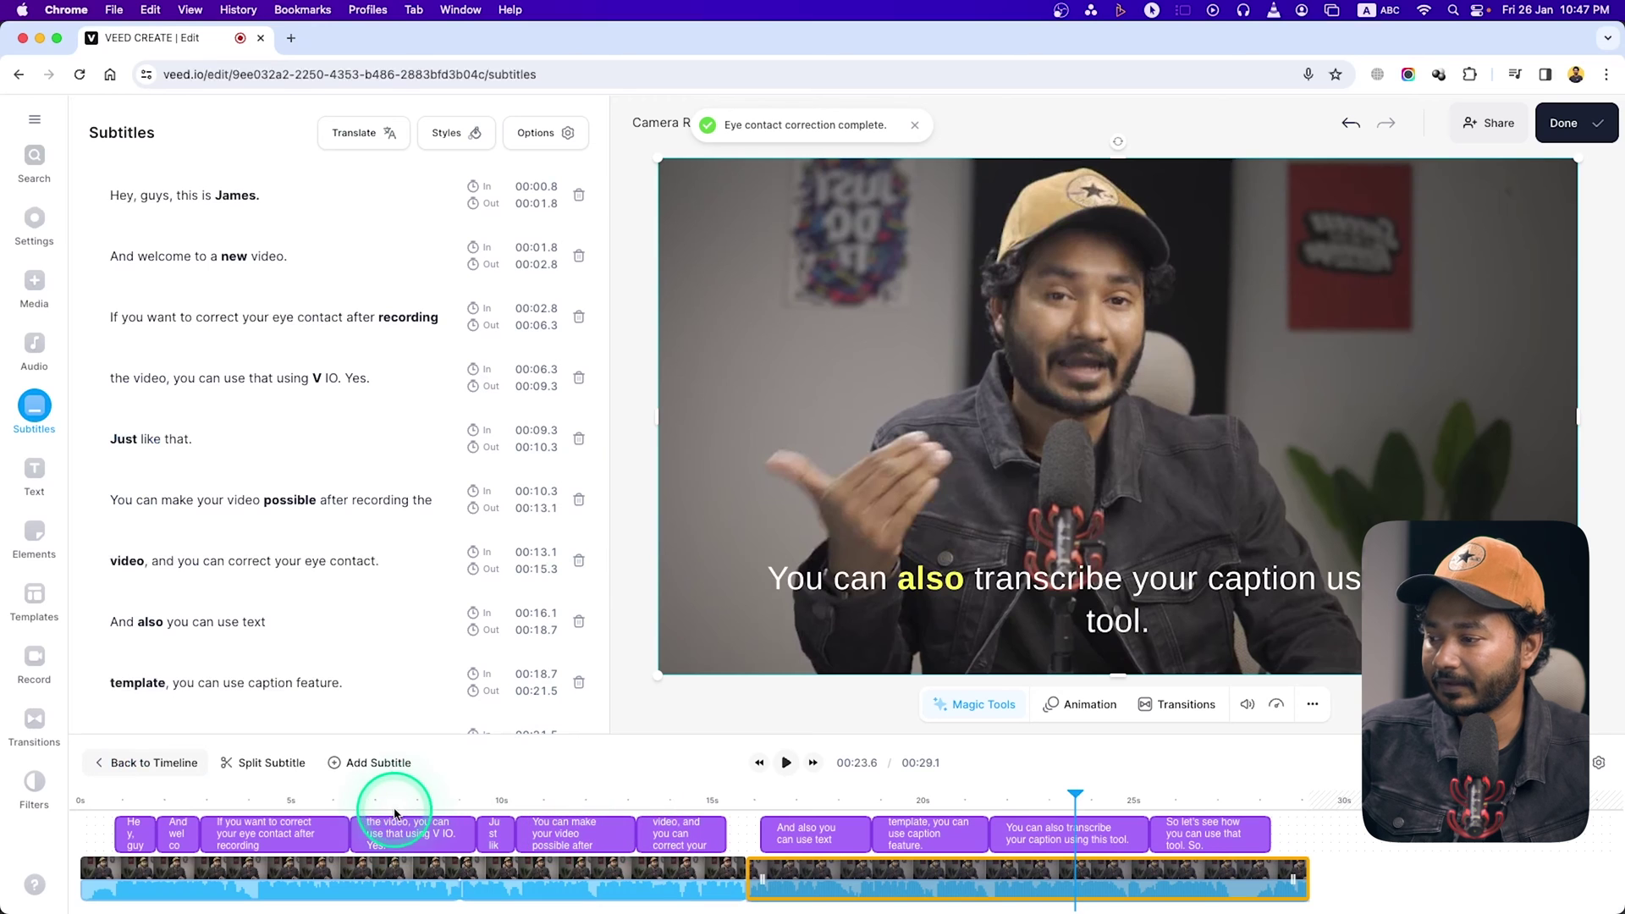
{"action": "left_click_drag", "start_coordinate": [395, 814], "coordinate": [44, 833]}
{"action": "key", "text": "space"}
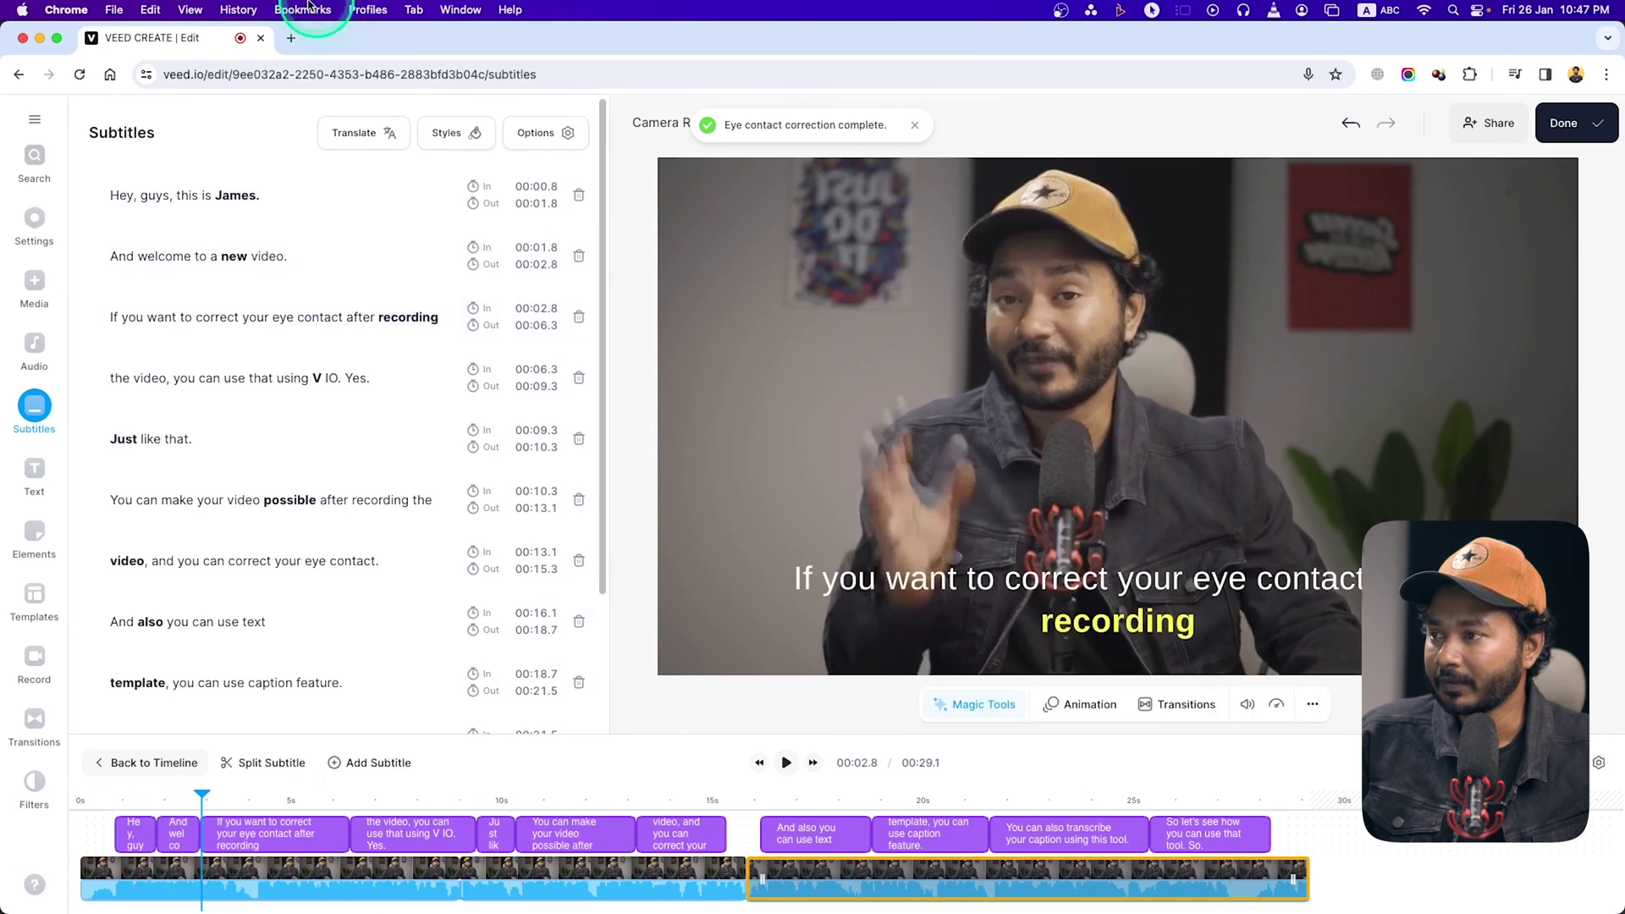
Apply the Komika subtitle style preset.
{"action": "left_click", "coordinate": [746, 161]}
{"action": "left_click", "coordinate": [461, 137]}
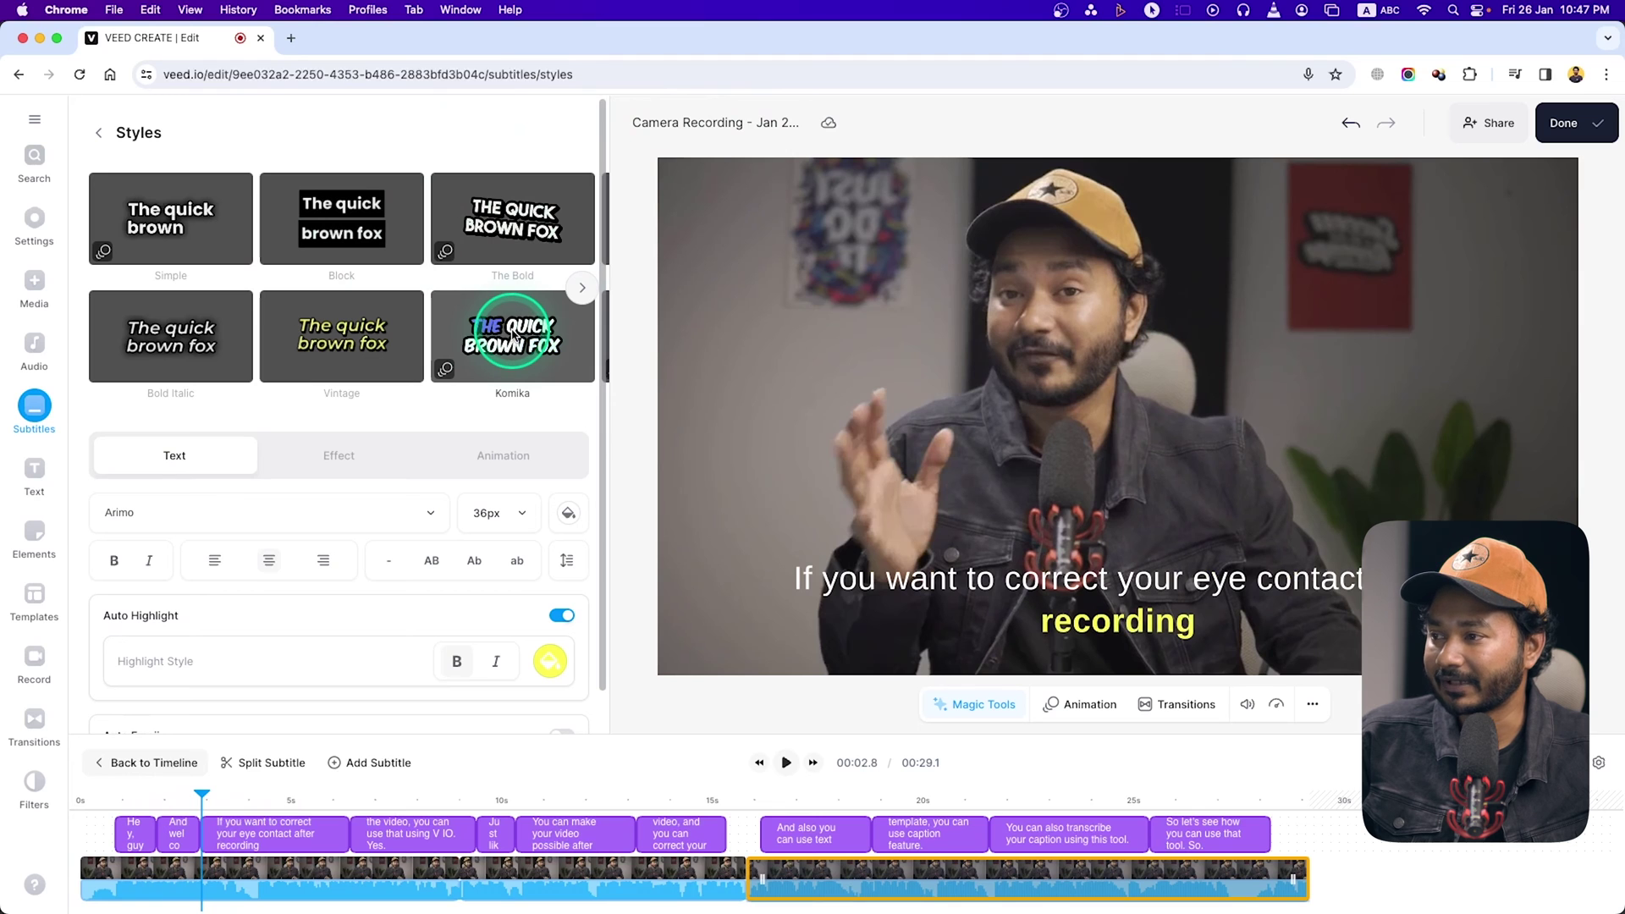
{"action": "left_click", "coordinate": [513, 335]}
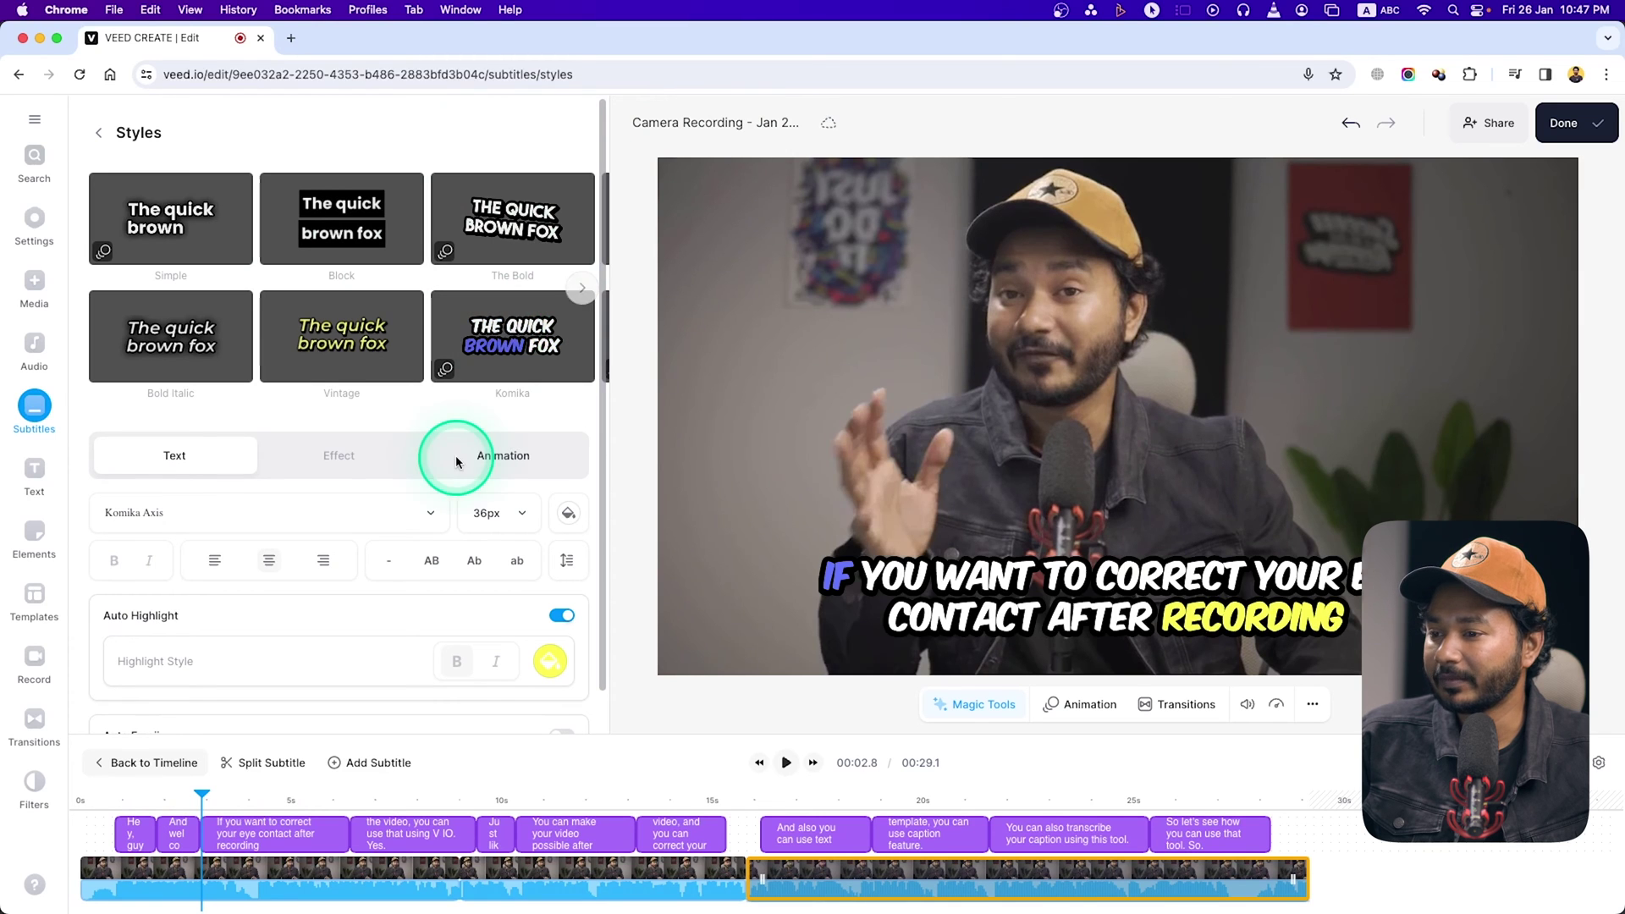
Replay from the start and inspect the Komika caption on the video.
{"action": "left_click", "coordinate": [93, 809]}
{"action": "key", "text": "space"}
{"action": "left_click", "coordinate": [382, 881]}
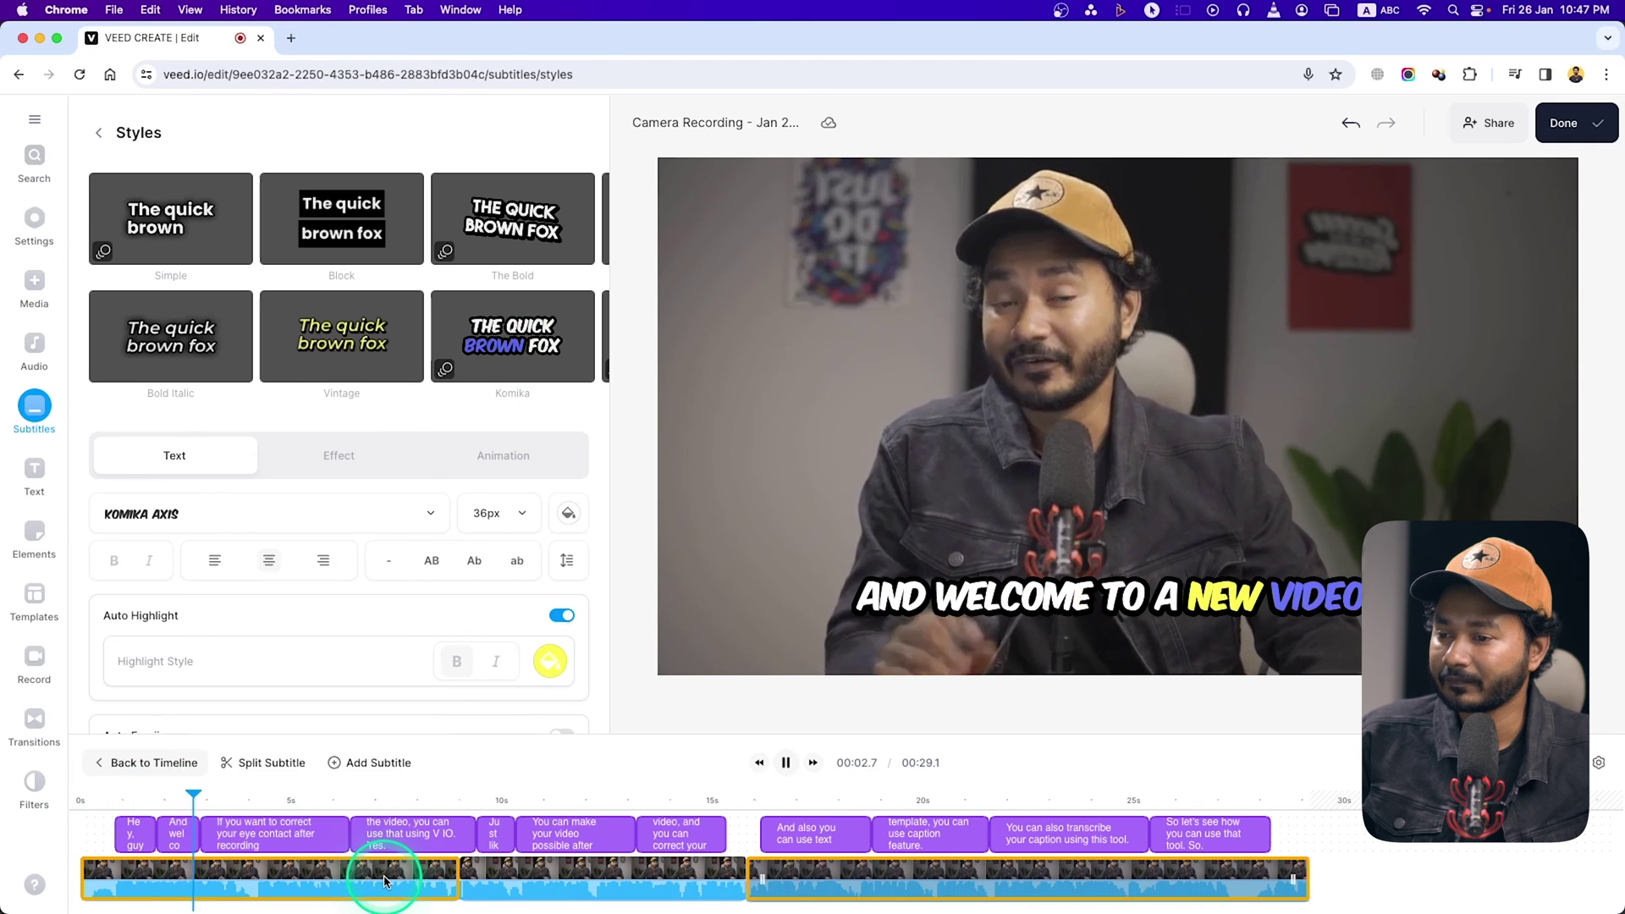
{"action": "left_click", "coordinate": [1034, 643]}
{"action": "left_click", "coordinate": [1308, 604]}
{"action": "left_click", "coordinate": [1120, 576]}
{"action": "left_click", "coordinate": [733, 581]}
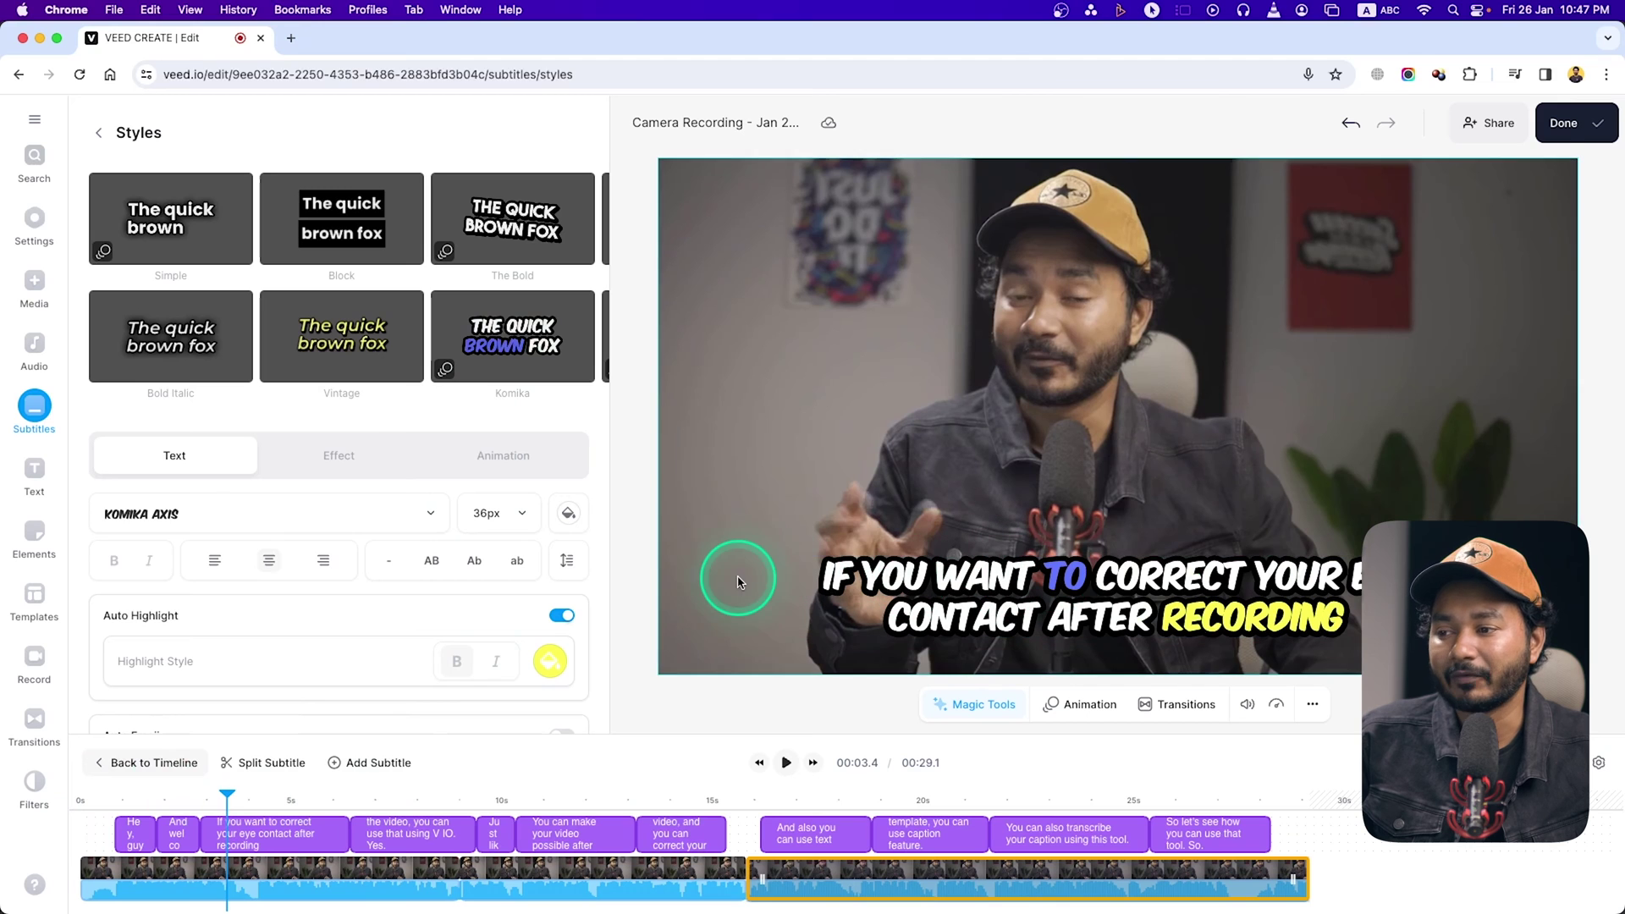
Review the word highlights on the eye-contact subtitle, then return to the subtitle list.
{"action": "left_click", "coordinate": [280, 844]}
{"action": "key", "text": "space"}
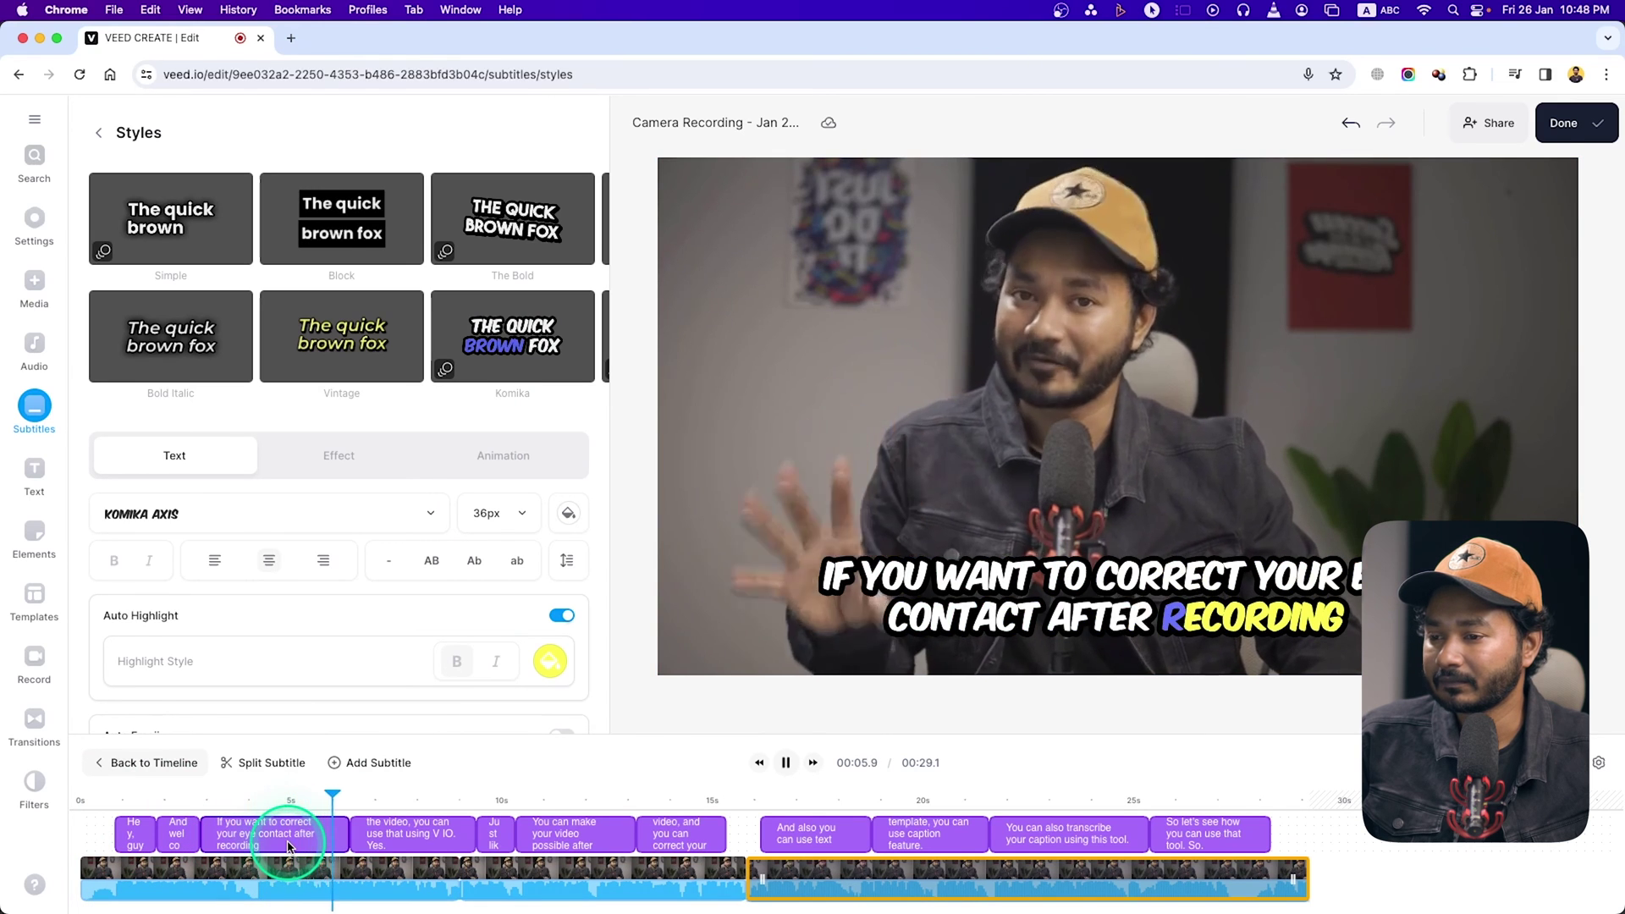
{"action": "left_click", "coordinate": [463, 292]}
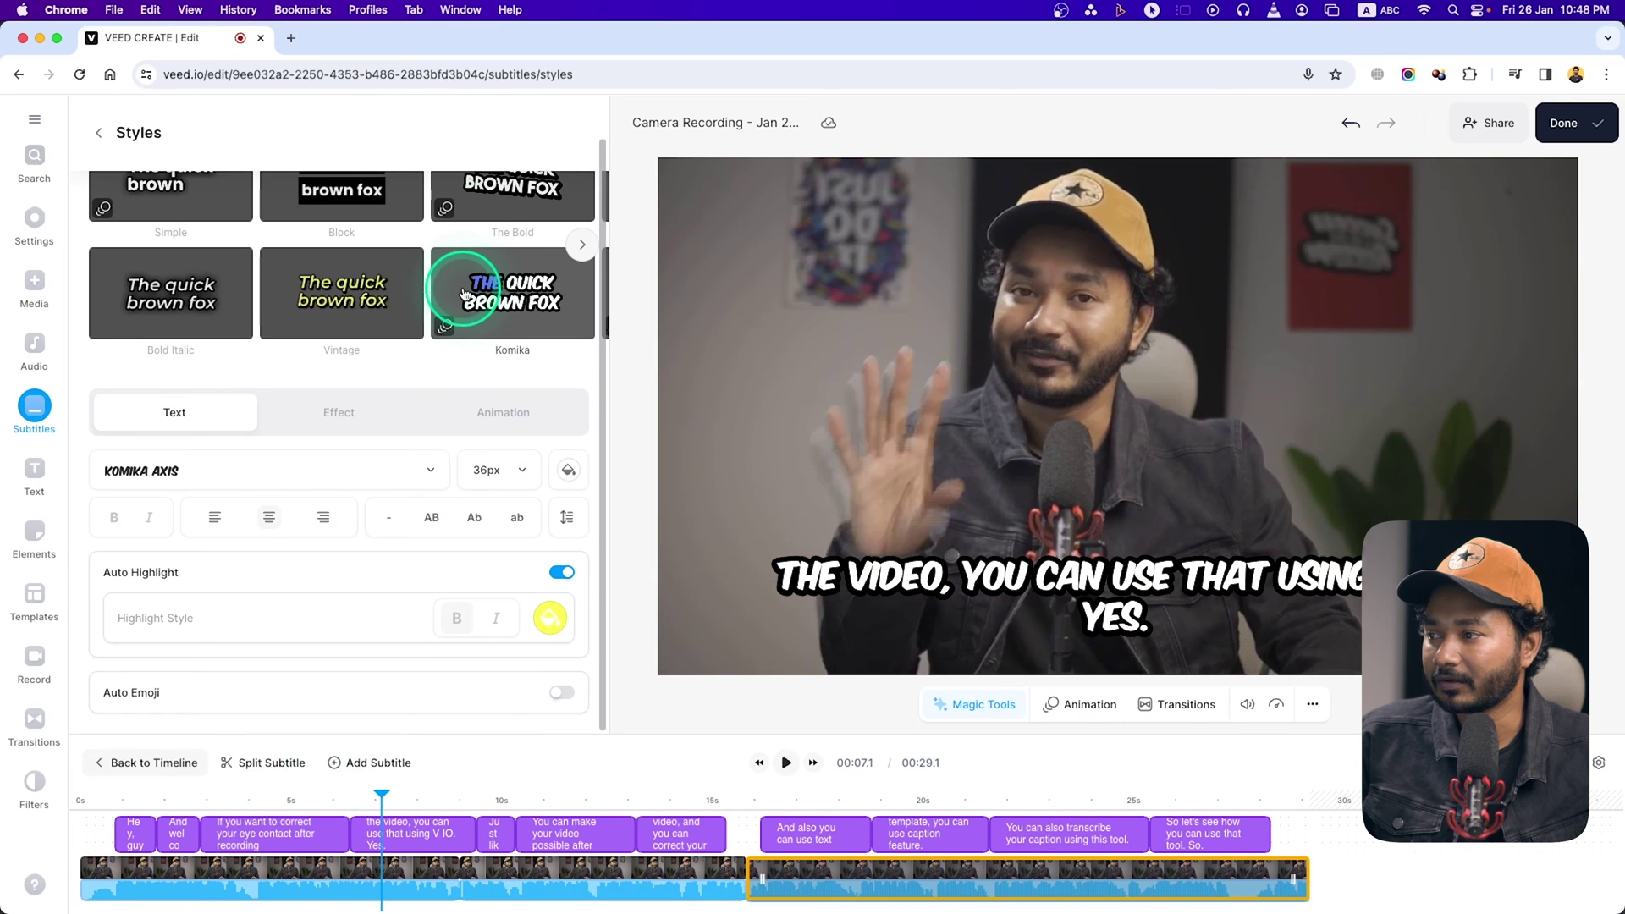
{"action": "left_click", "coordinate": [98, 133]}
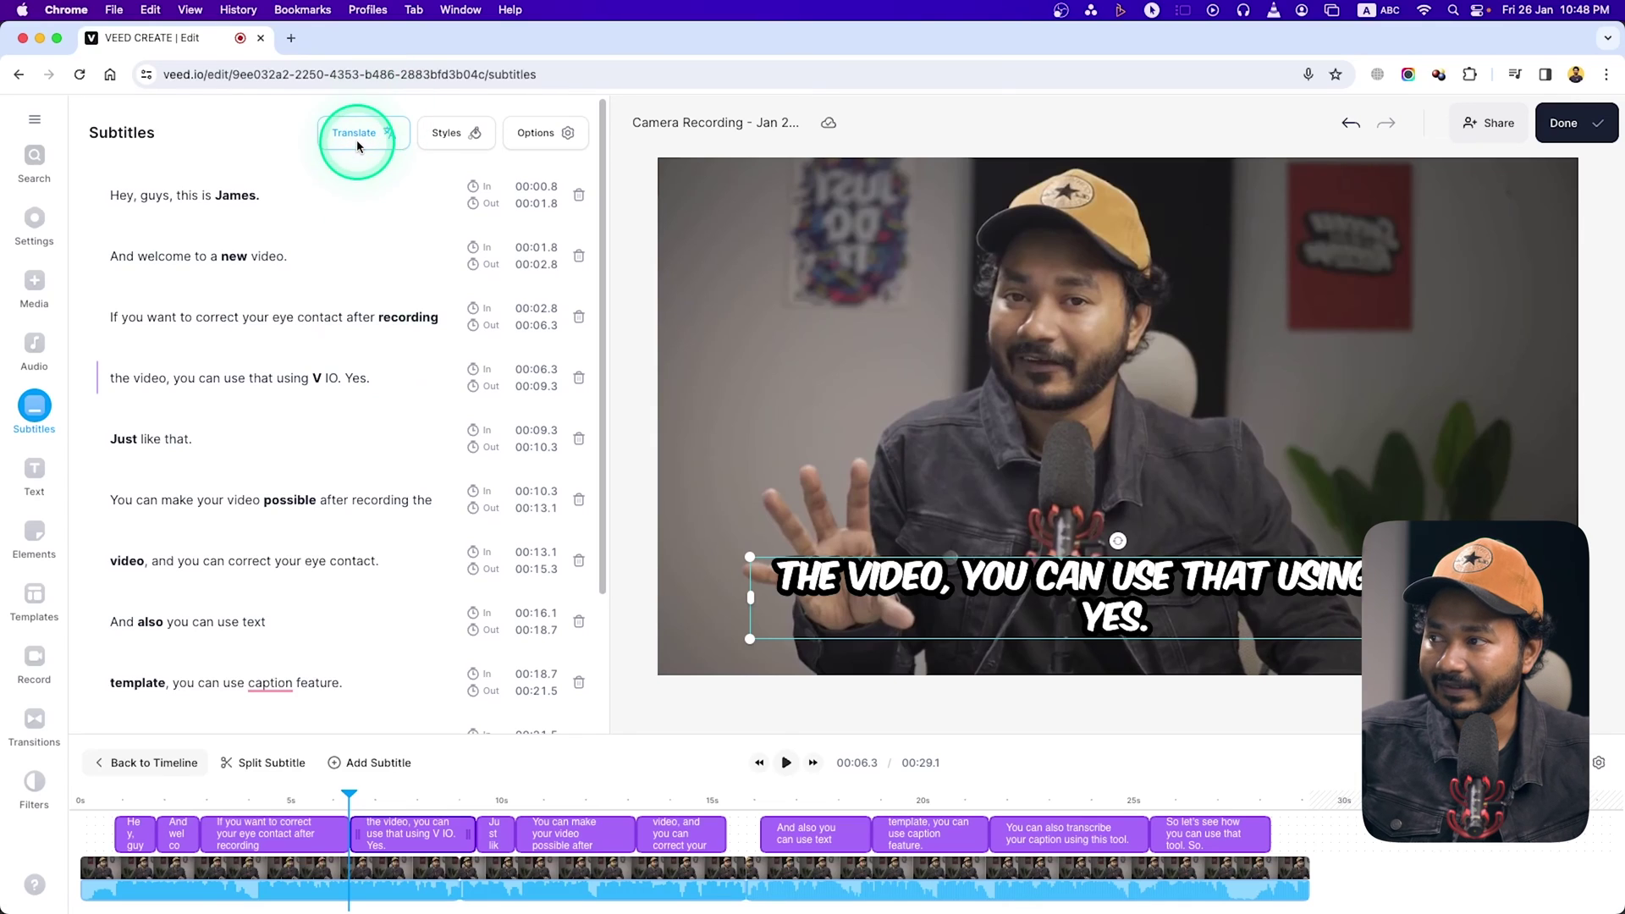
Browse the Translate language list and close it without choosing a language.
{"action": "left_click", "coordinate": [355, 134]}
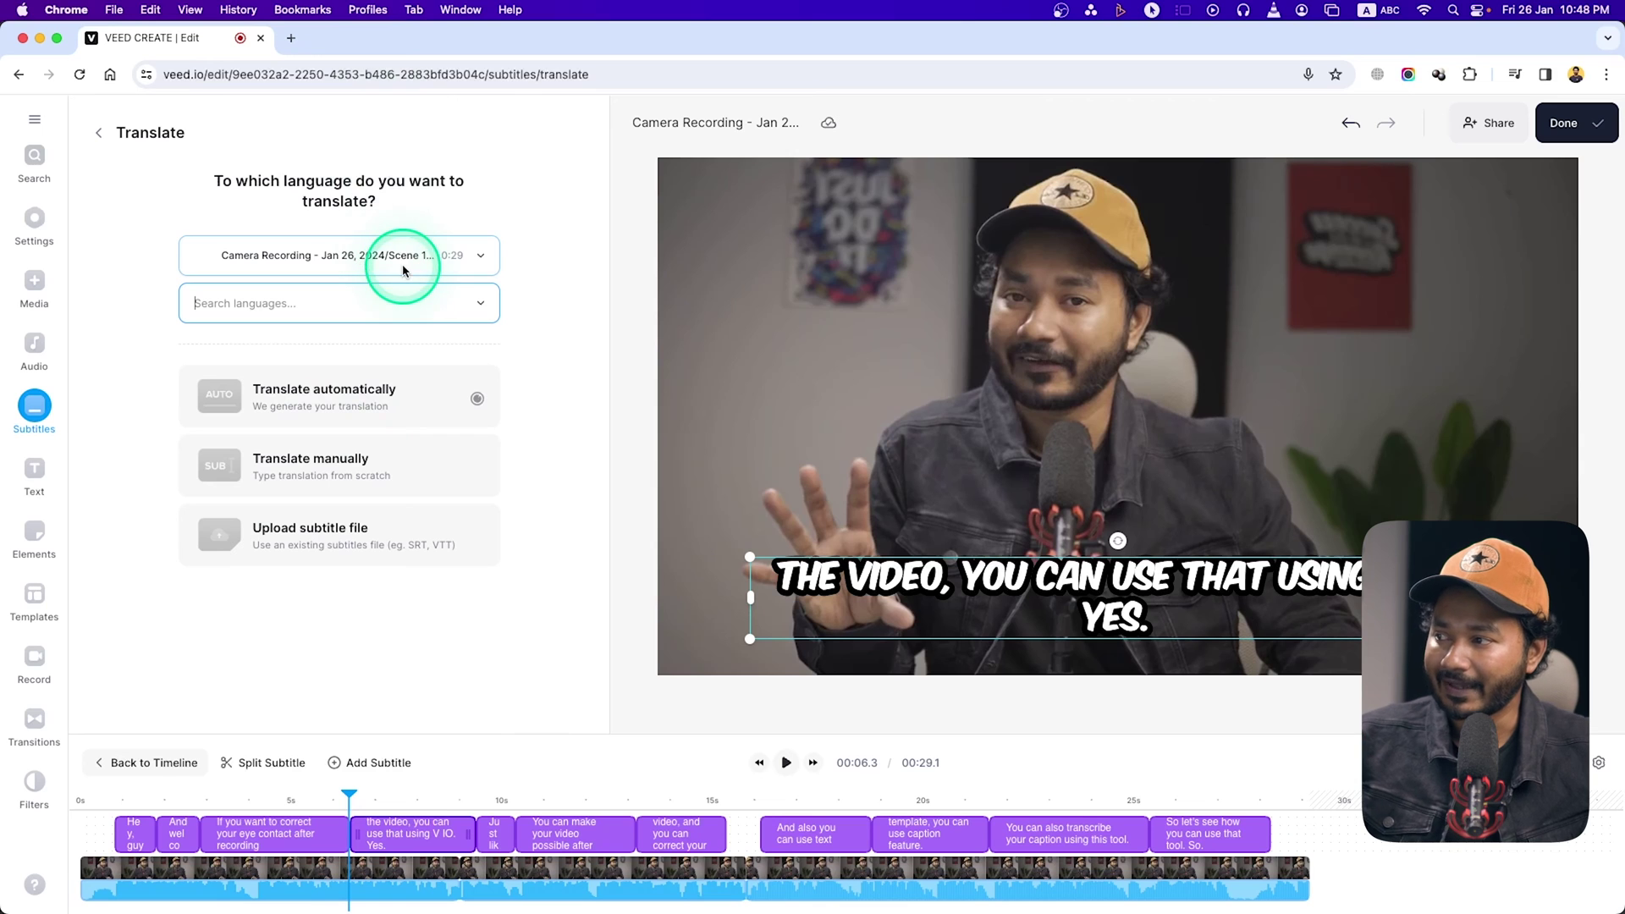
{"action": "left_click", "coordinate": [476, 305]}
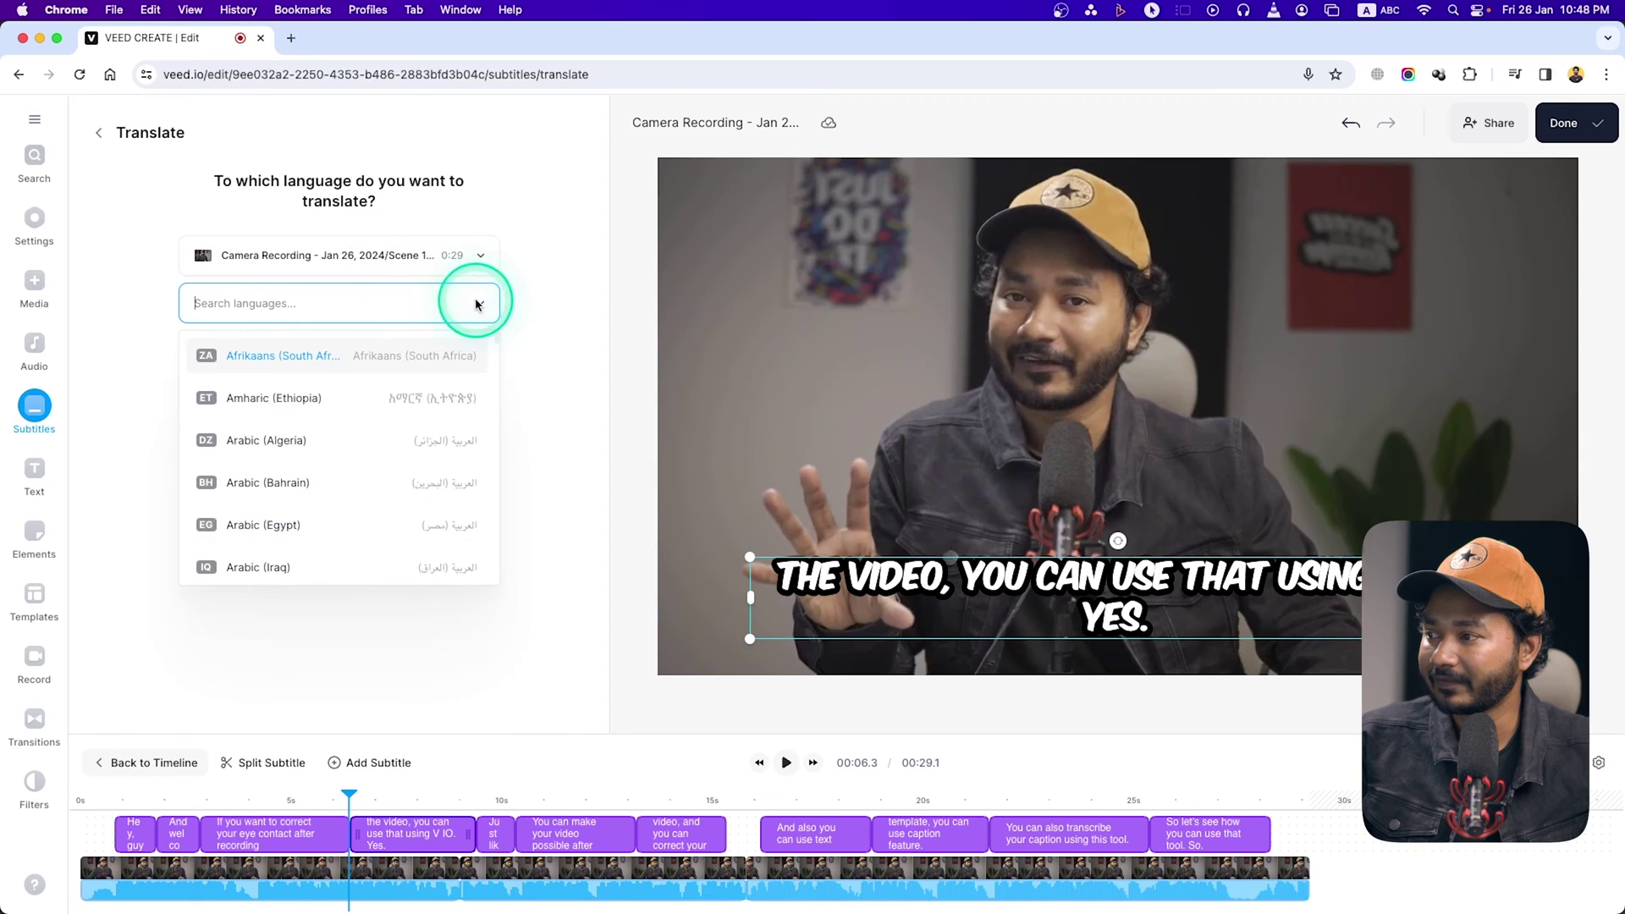
{"action": "scroll", "coordinate": [422, 449], "scroll_direction": "down", "scroll_amount": 10}
{"action": "scroll", "coordinate": [423, 451], "scroll_direction": "down", "scroll_amount": 8}
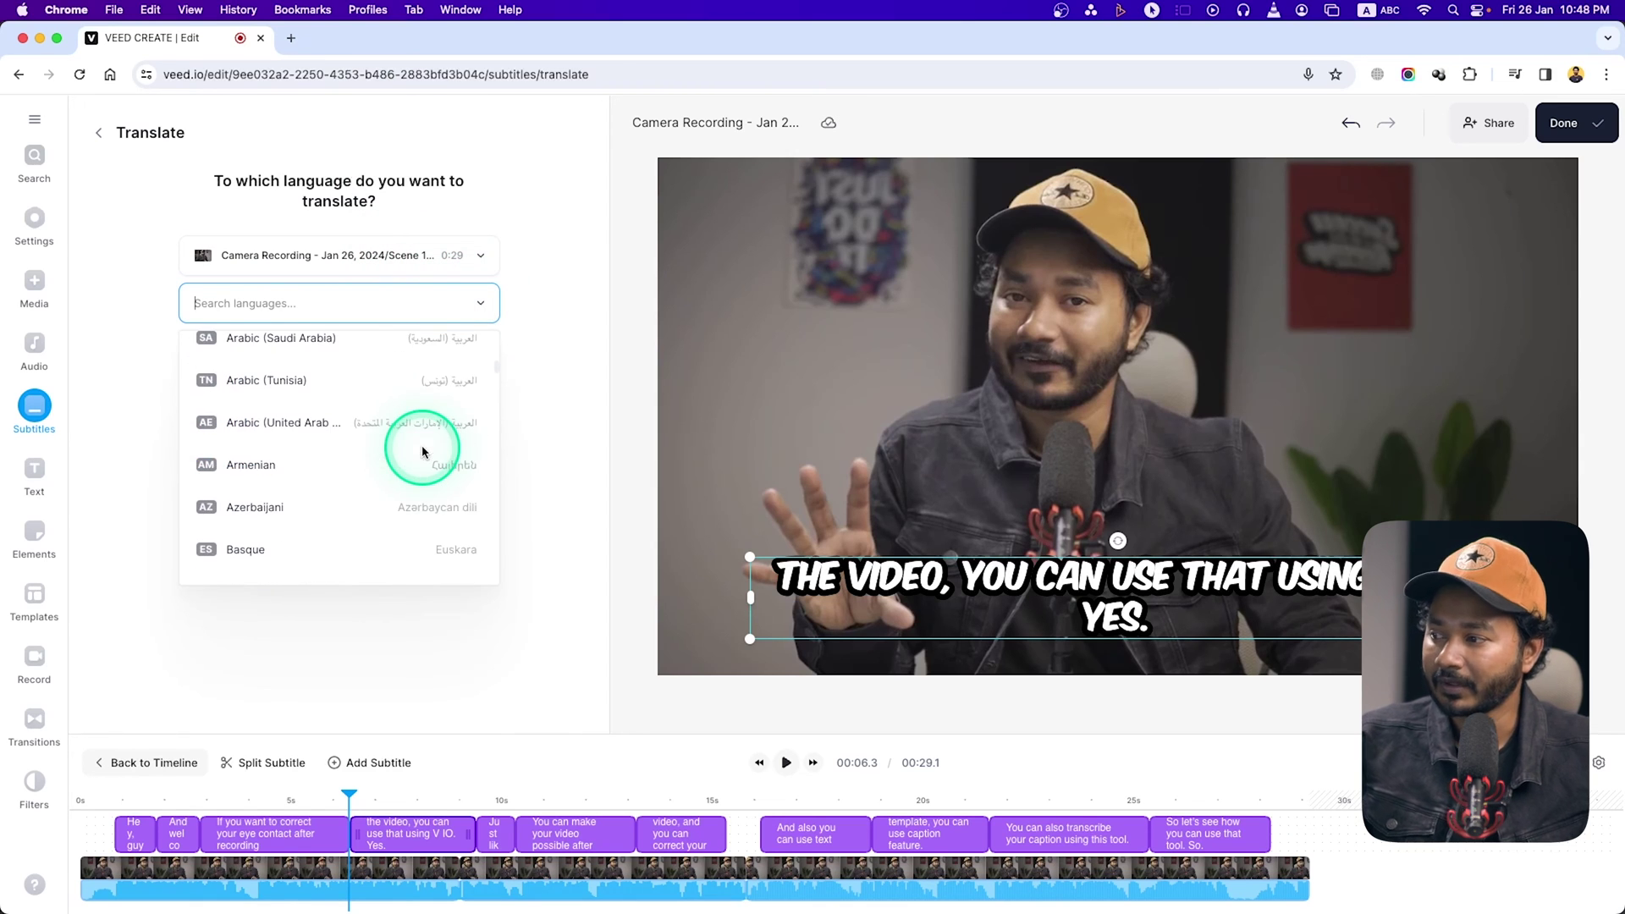
{"action": "scroll", "coordinate": [421, 453], "scroll_direction": "up", "scroll_amount": 3}
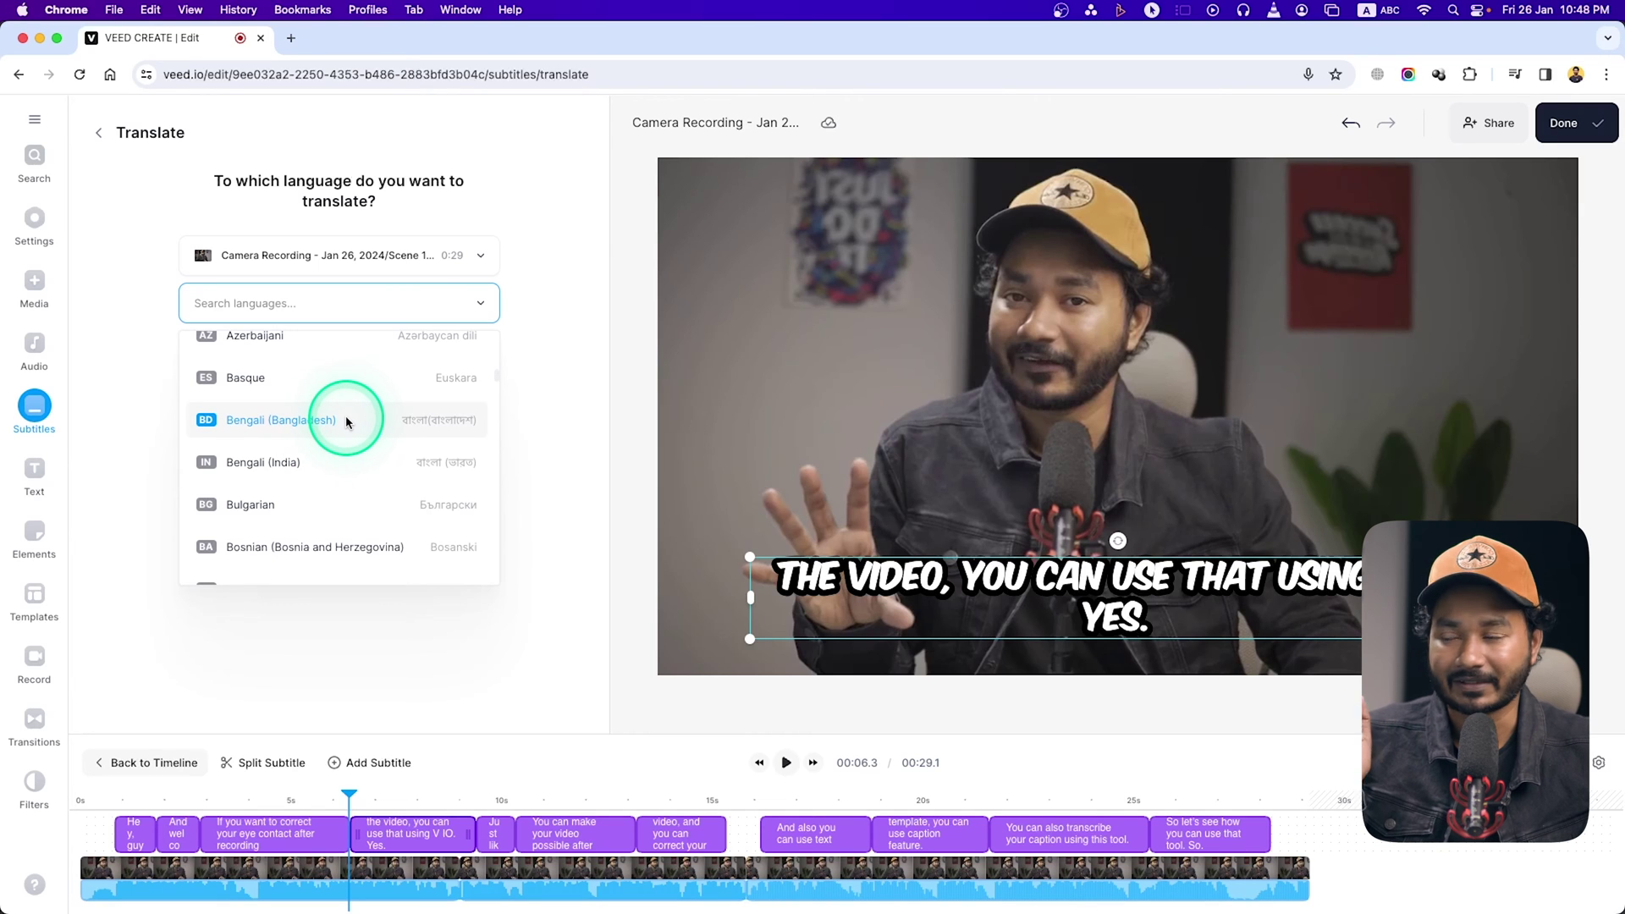
{"action": "scroll", "coordinate": [344, 421], "scroll_direction": "down", "scroll_amount": 20}
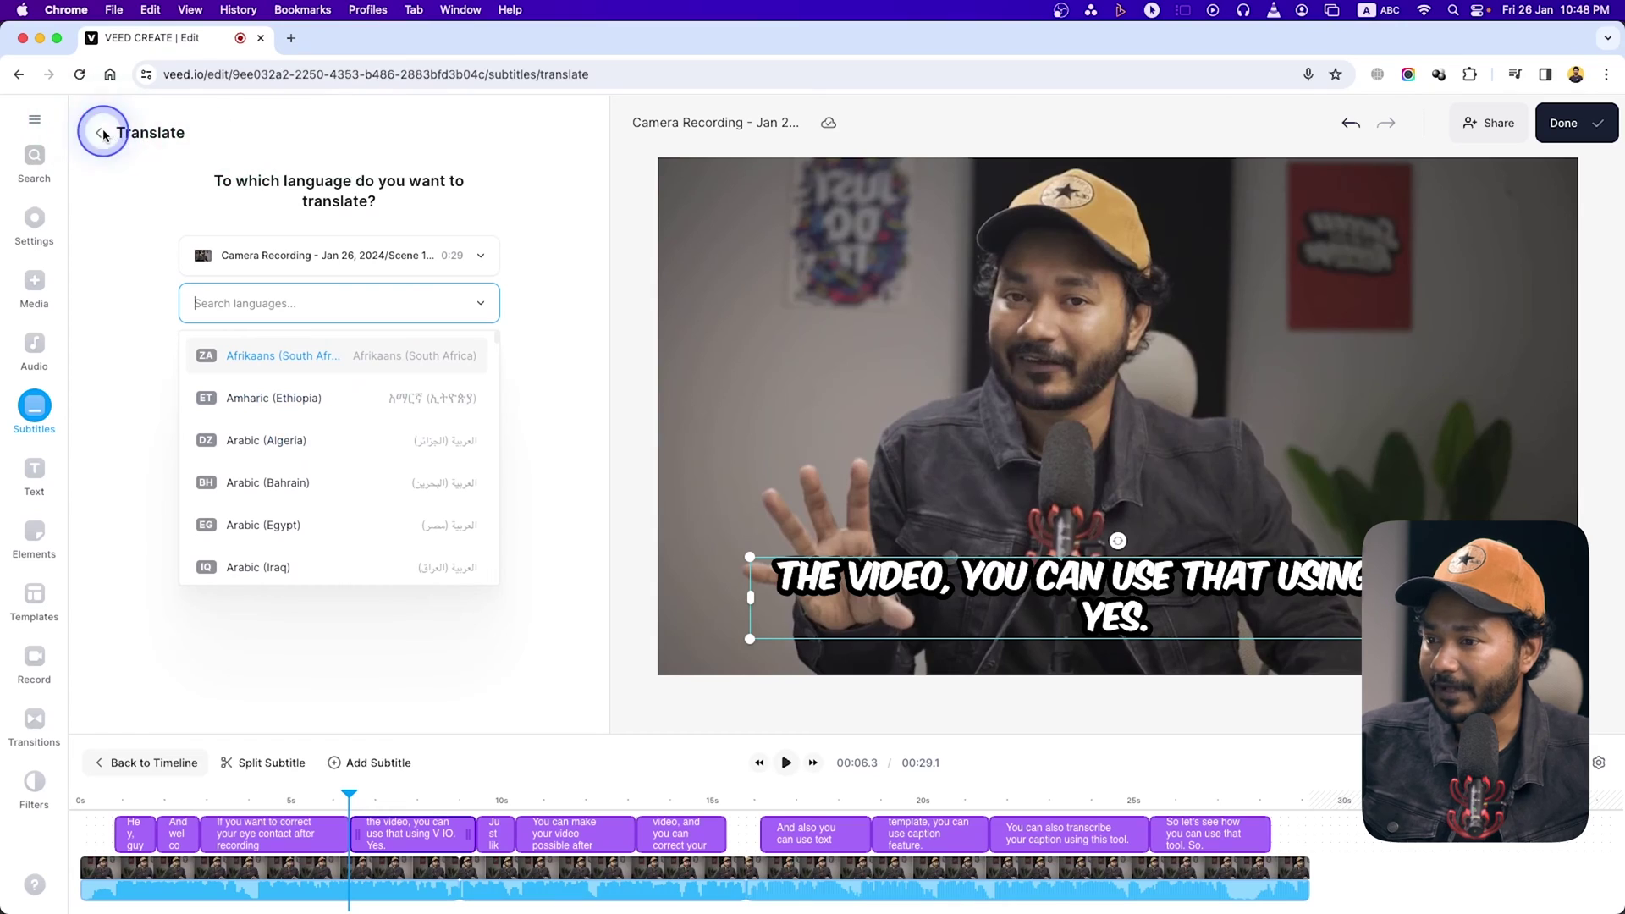
{"action": "left_click", "coordinate": [763, 898]}
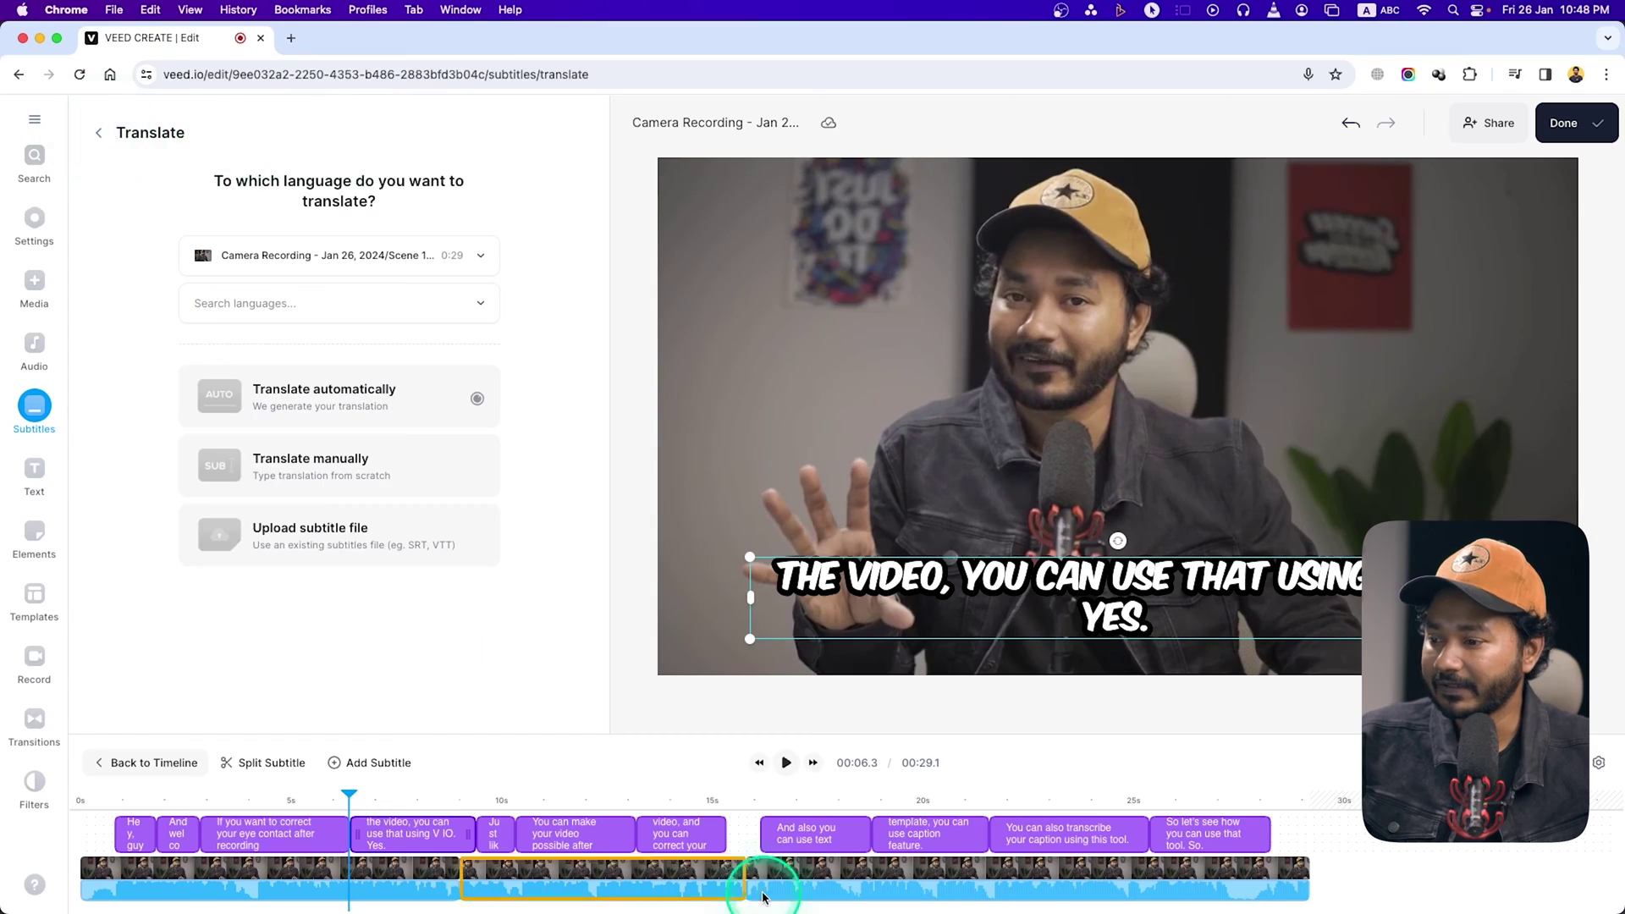
Place the playhead at about 9.2 seconds and open the video clip's editing settings.
{"action": "left_click", "coordinate": [451, 740]}
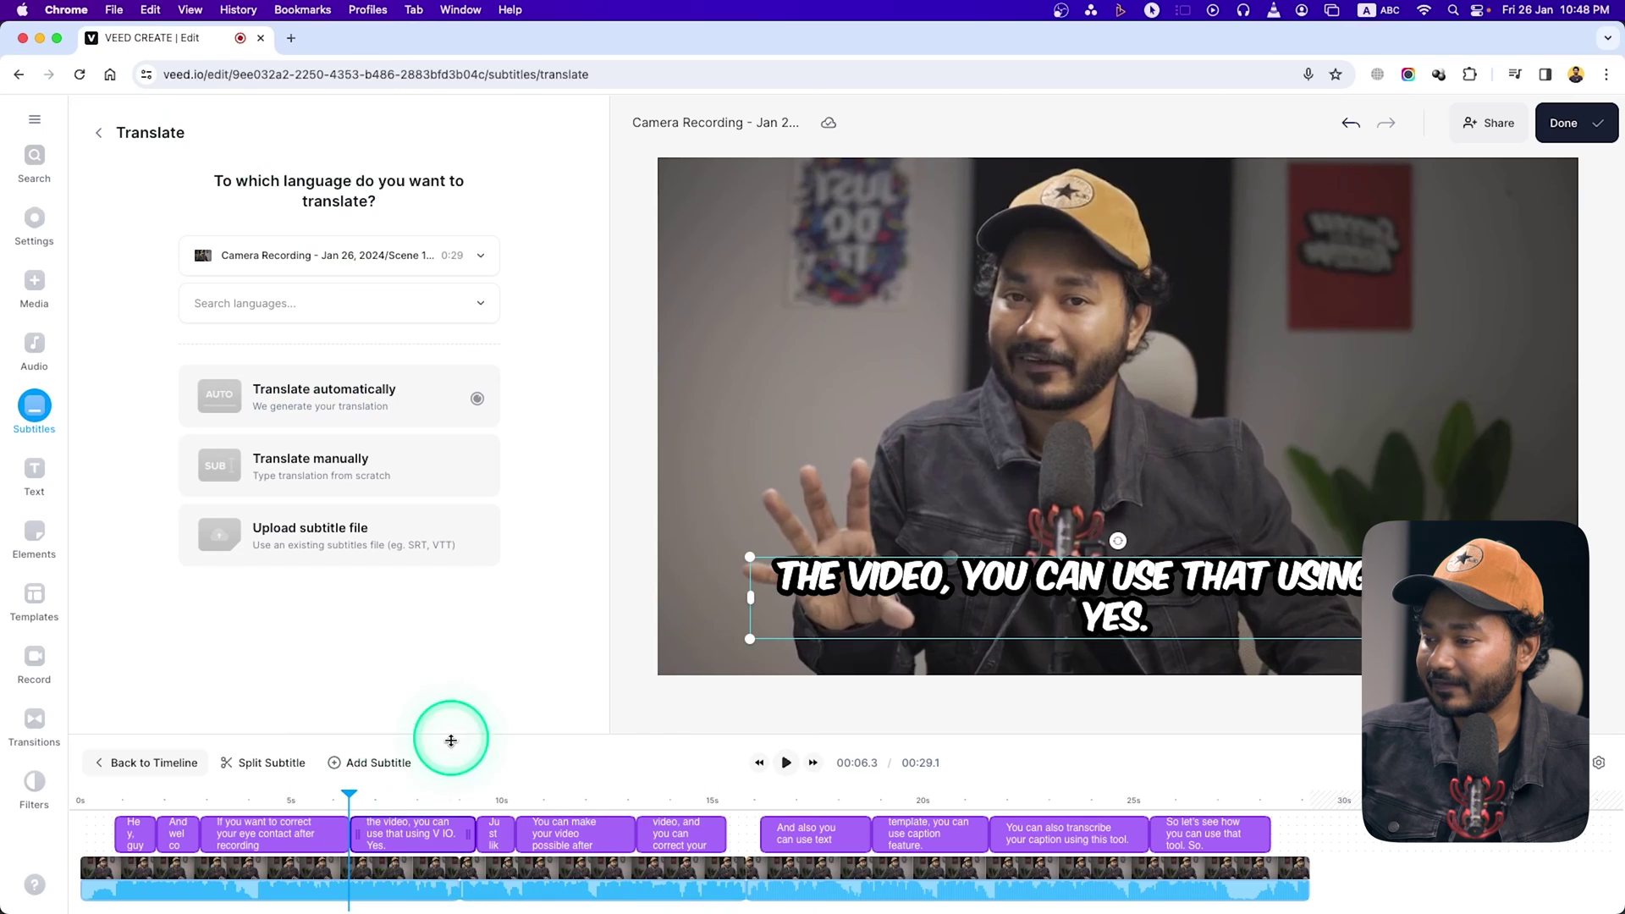
{"action": "left_click", "coordinate": [472, 794]}
{"action": "left_click", "coordinate": [489, 868]}
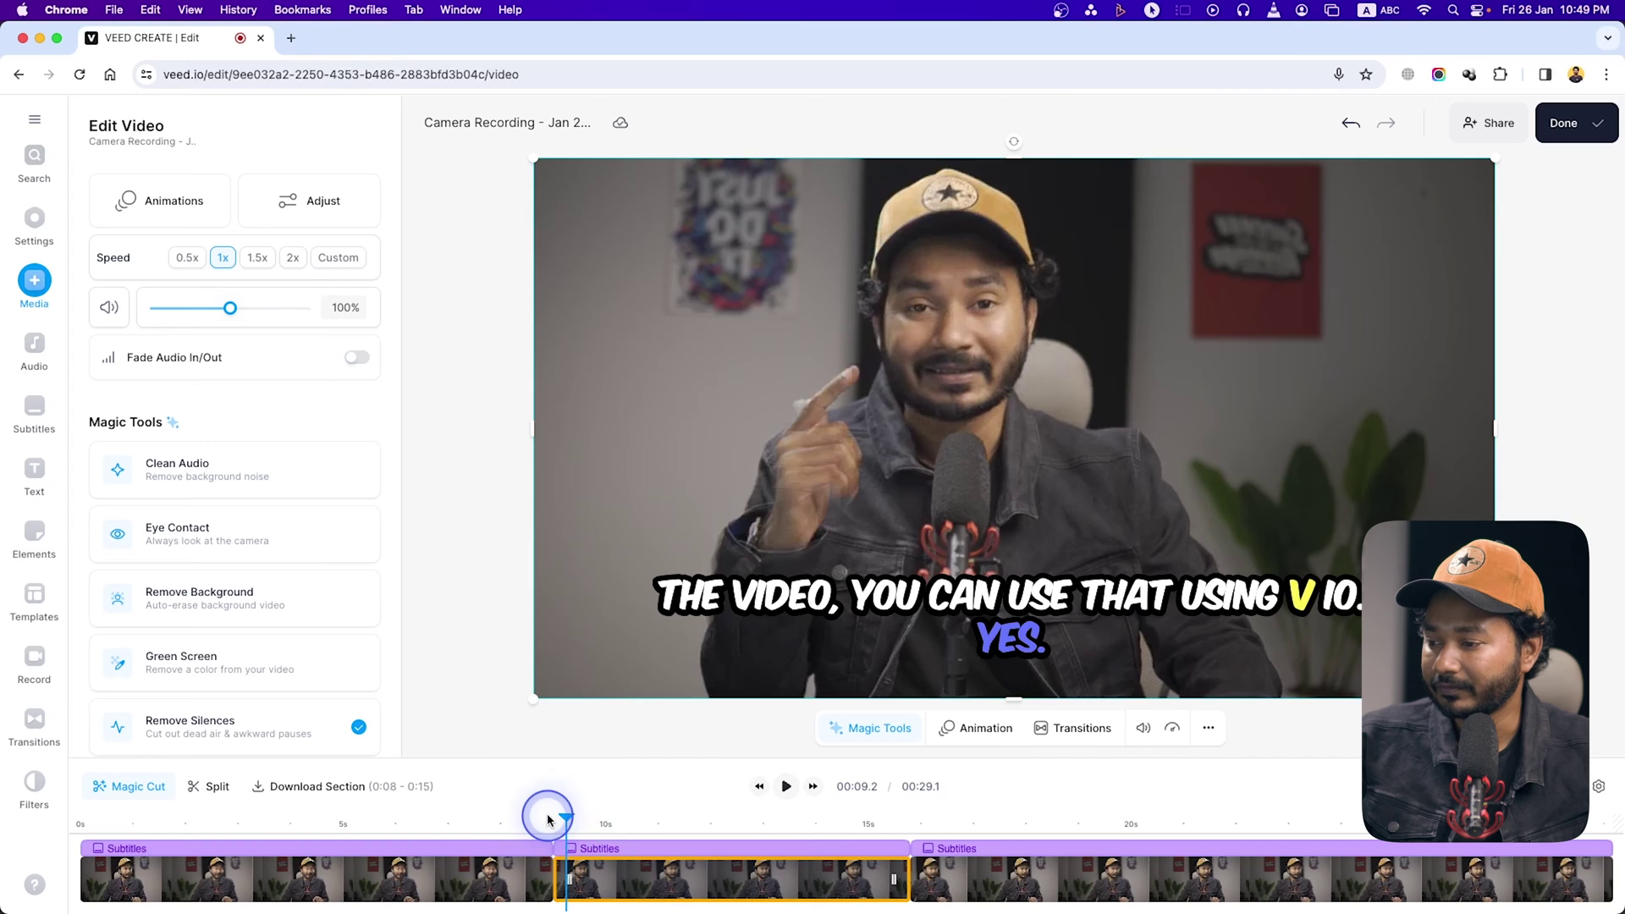
Add a Push Right transition at the clip cut near 9 seconds.
{"action": "left_click_drag", "start_coordinate": [548, 820], "coordinate": [551, 821]}
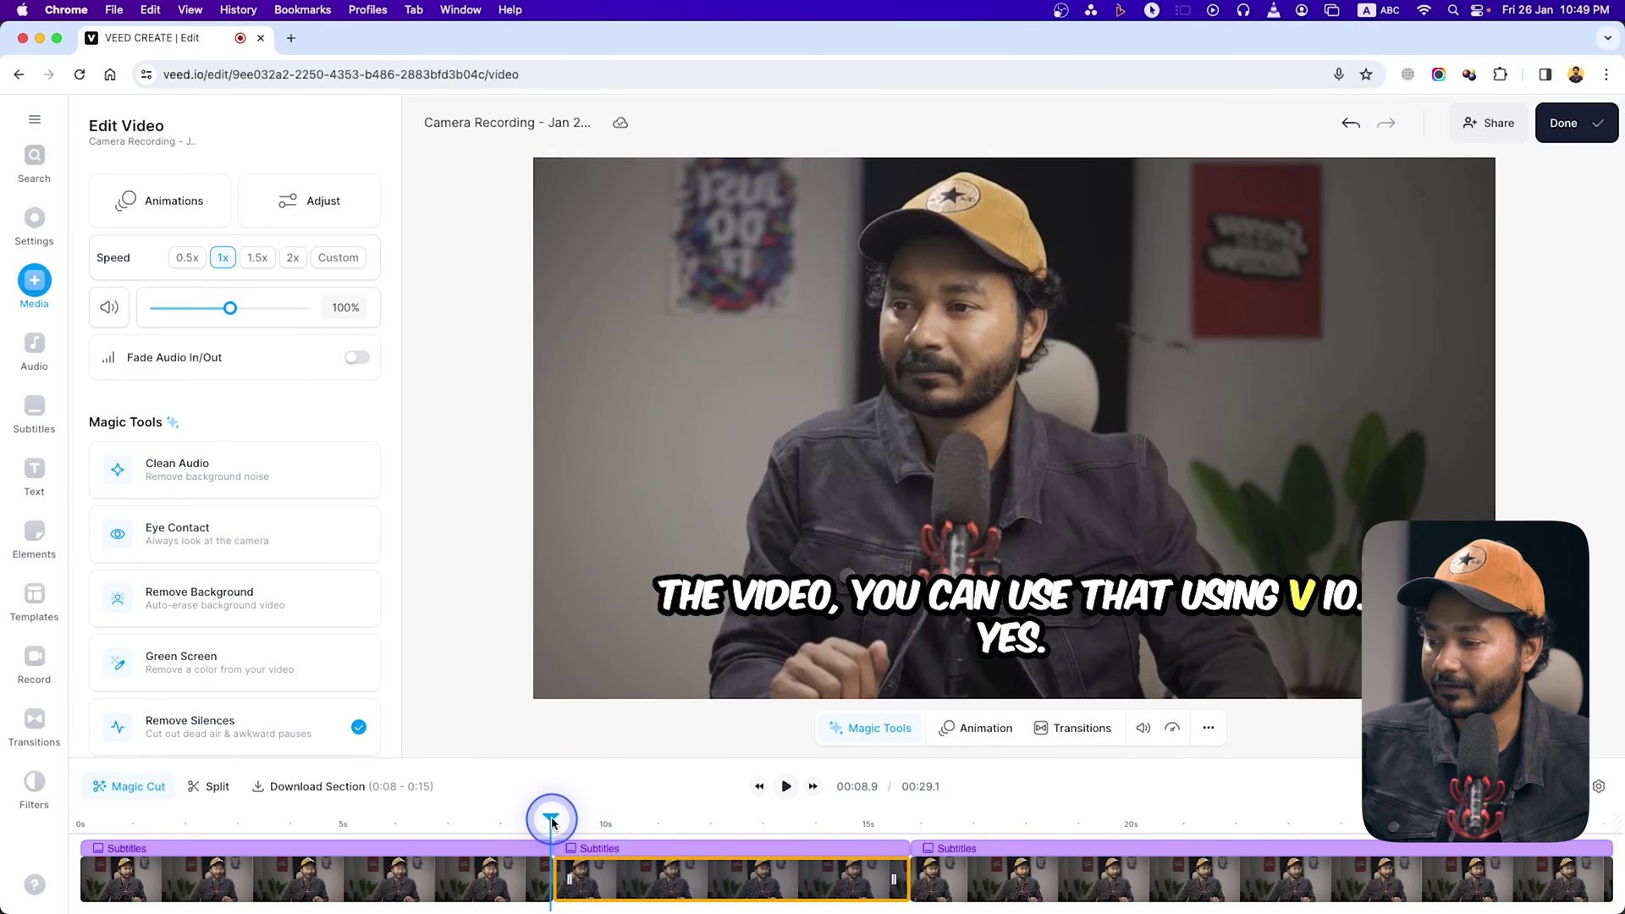
{"action": "left_click", "coordinate": [34, 719]}
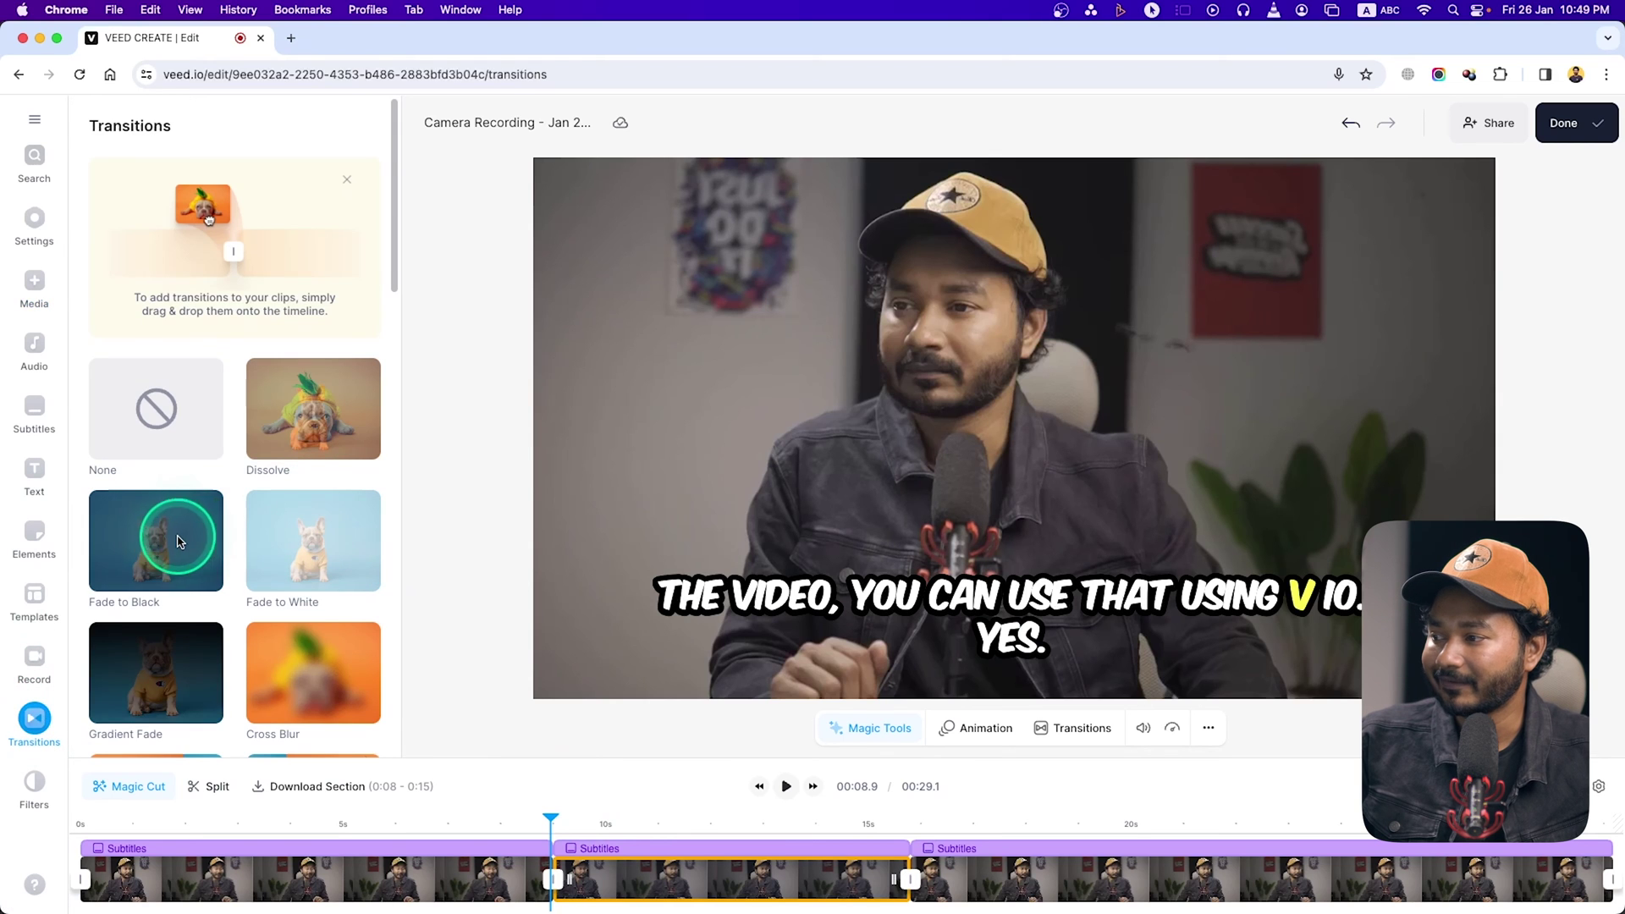
{"action": "scroll", "coordinate": [287, 509], "scroll_direction": "down", "scroll_amount": 5}
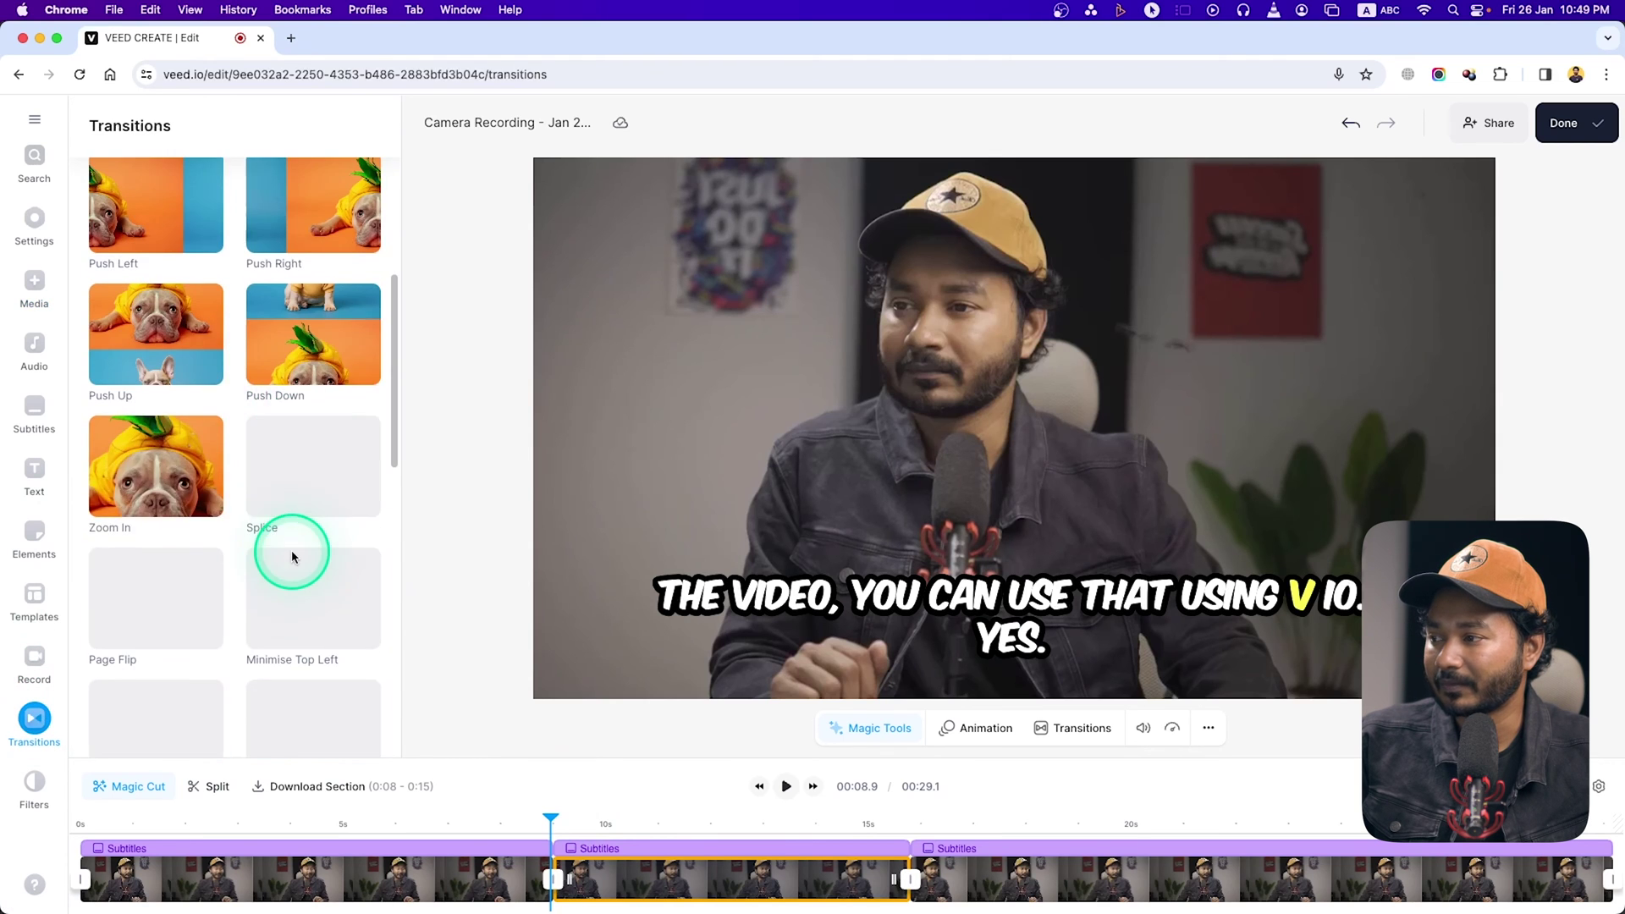
{"action": "left_click_drag", "start_coordinate": [289, 332], "coordinate": [542, 855]}
Play back from about 8.2 seconds to preview the Push Right transition.
{"action": "left_click", "coordinate": [505, 818]}
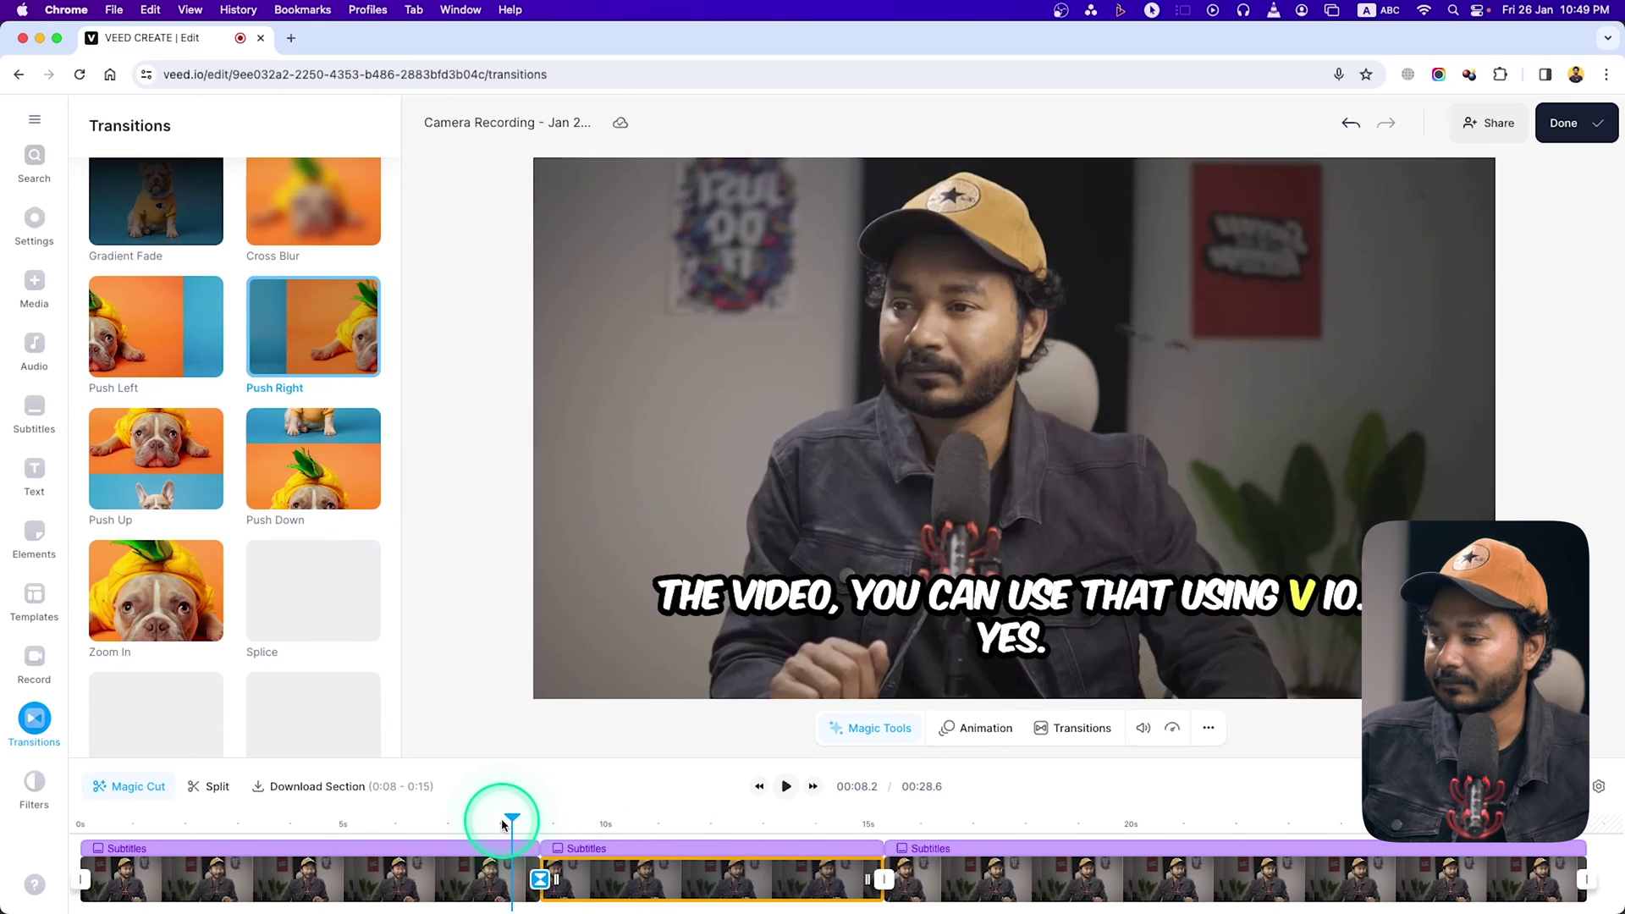
{"action": "key", "text": "space"}
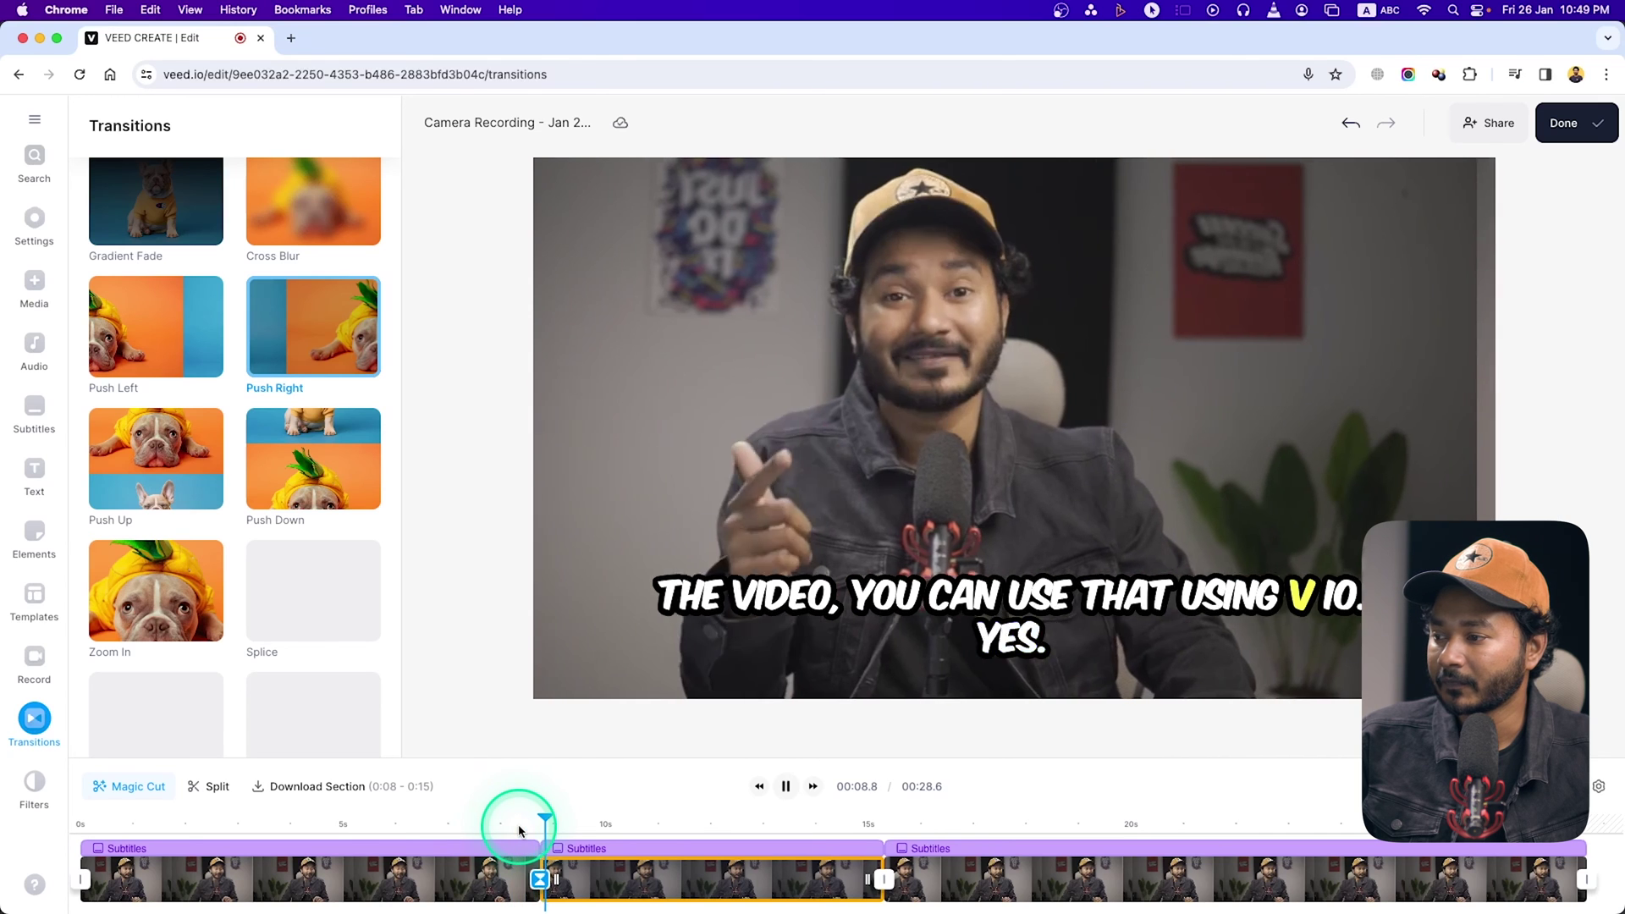
{"action": "key", "text": "space"}
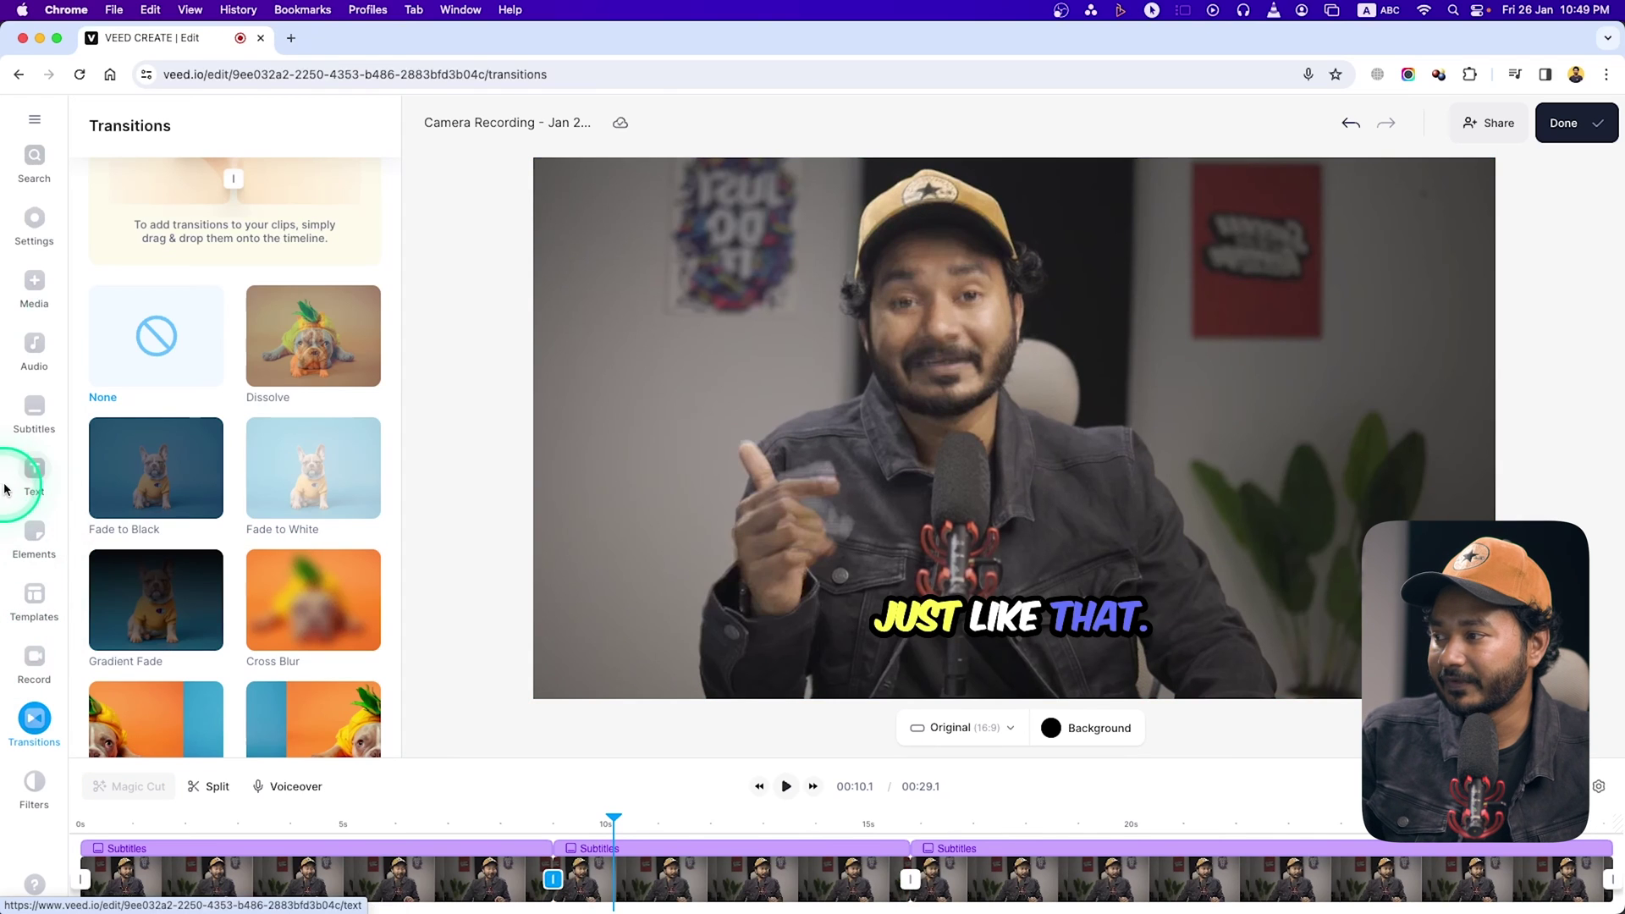
Browse through the Elements library.
{"action": "left_click", "coordinate": [40, 552]}
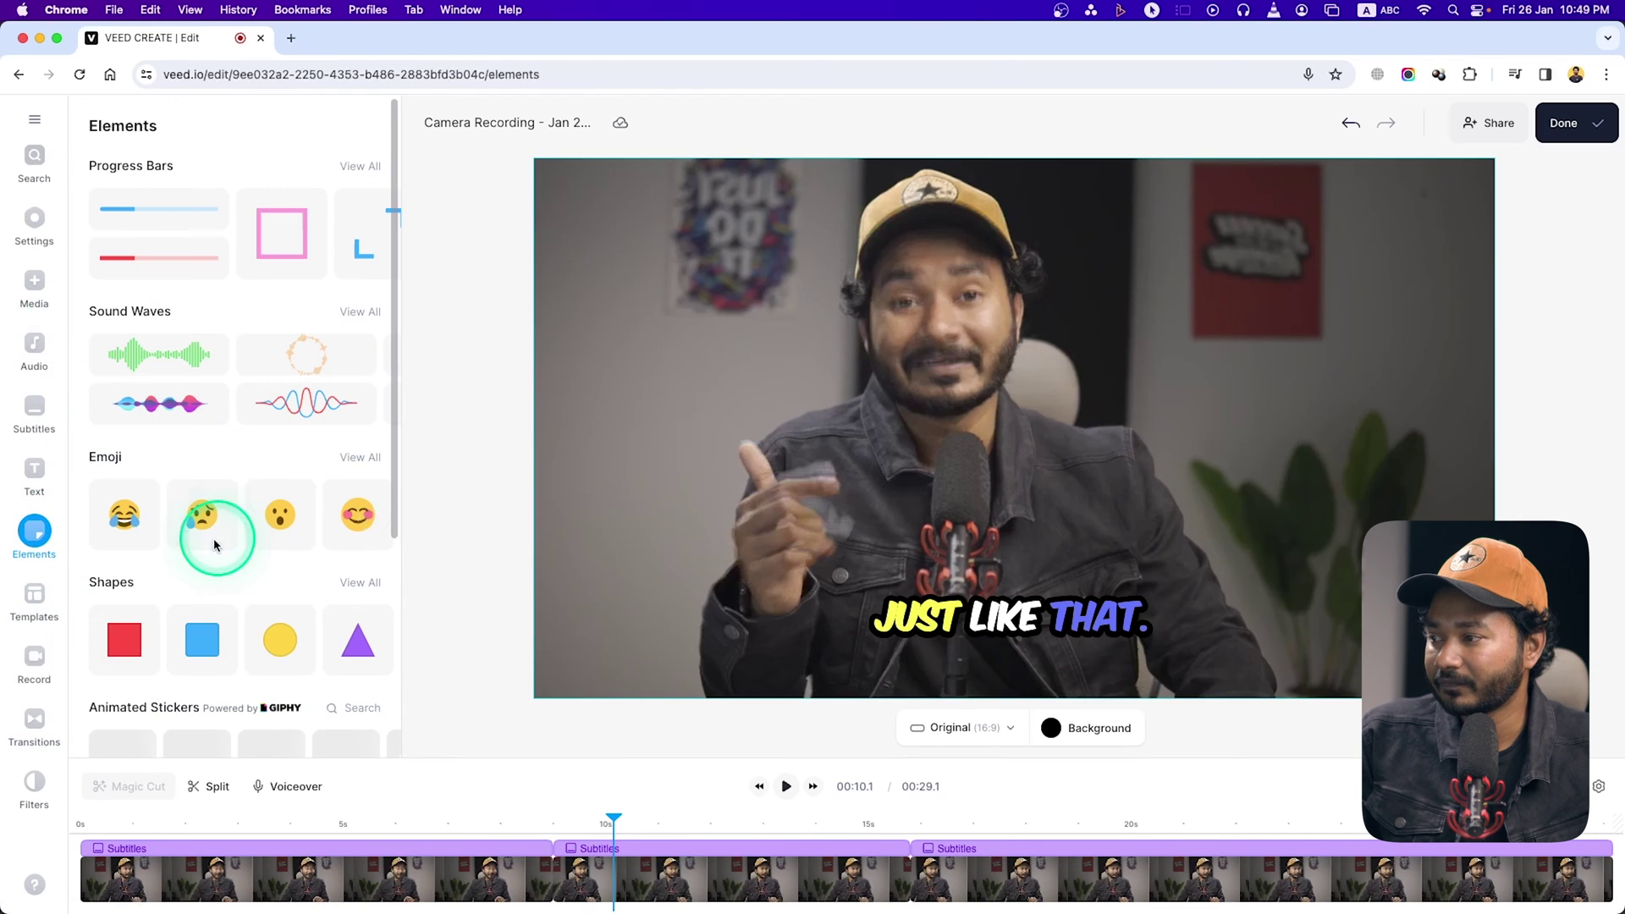
{"action": "scroll", "coordinate": [229, 516], "scroll_direction": "down", "scroll_amount": 7}
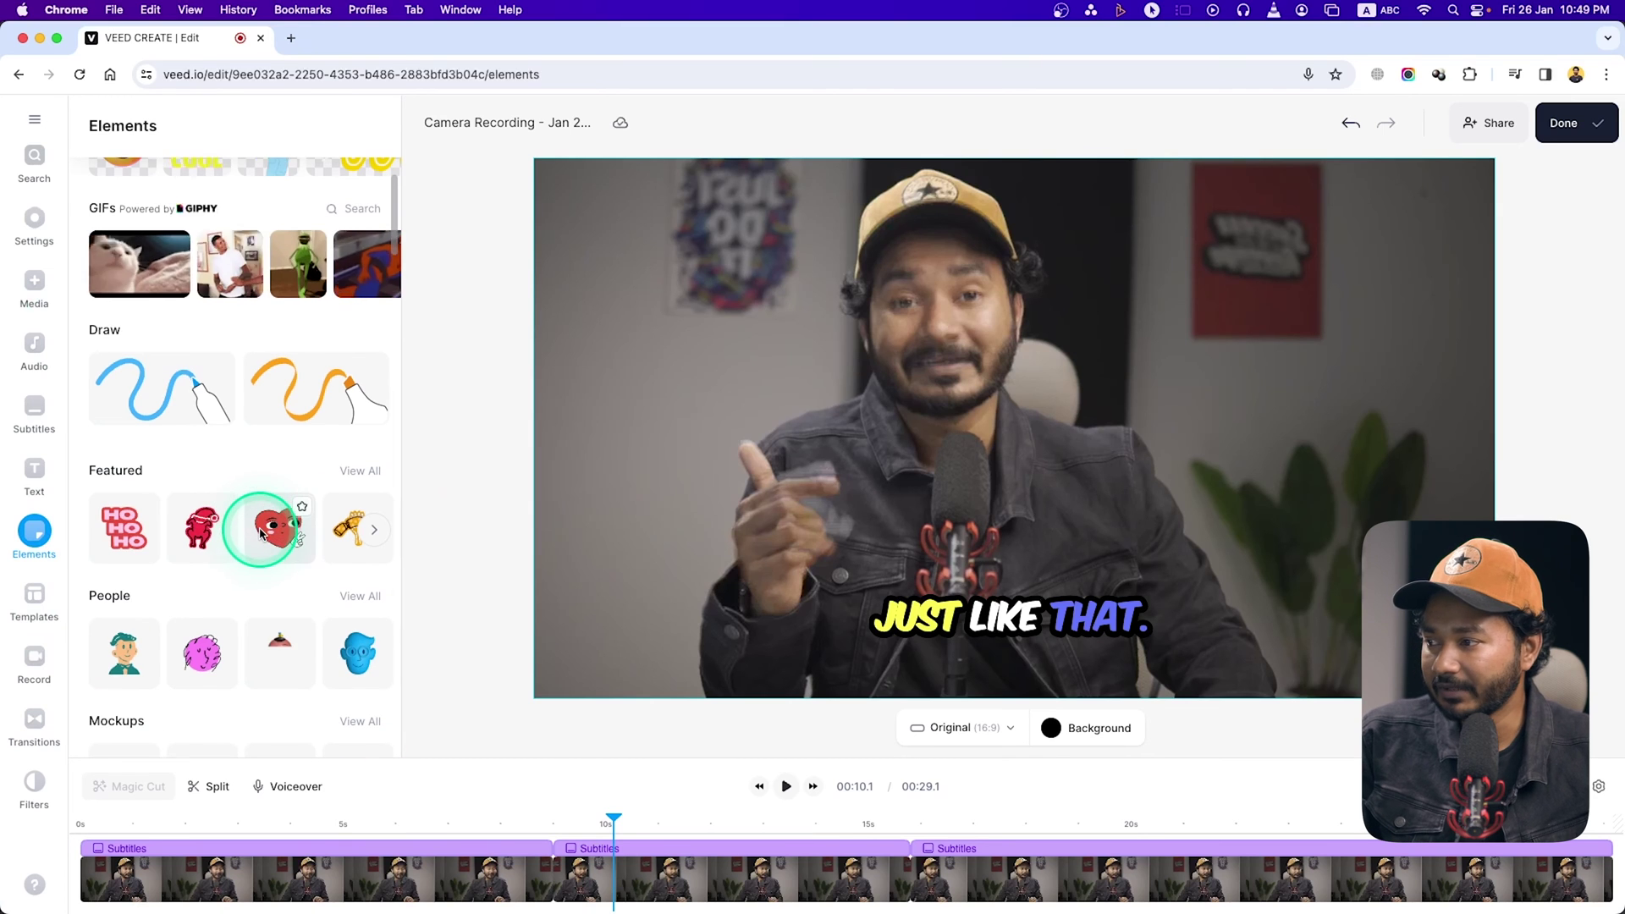
{"action": "scroll", "coordinate": [258, 521], "scroll_direction": "down", "scroll_amount": 2}
Scroll through the text presets, then bring up the stock audio library.
{"action": "left_click", "coordinate": [31, 468]}
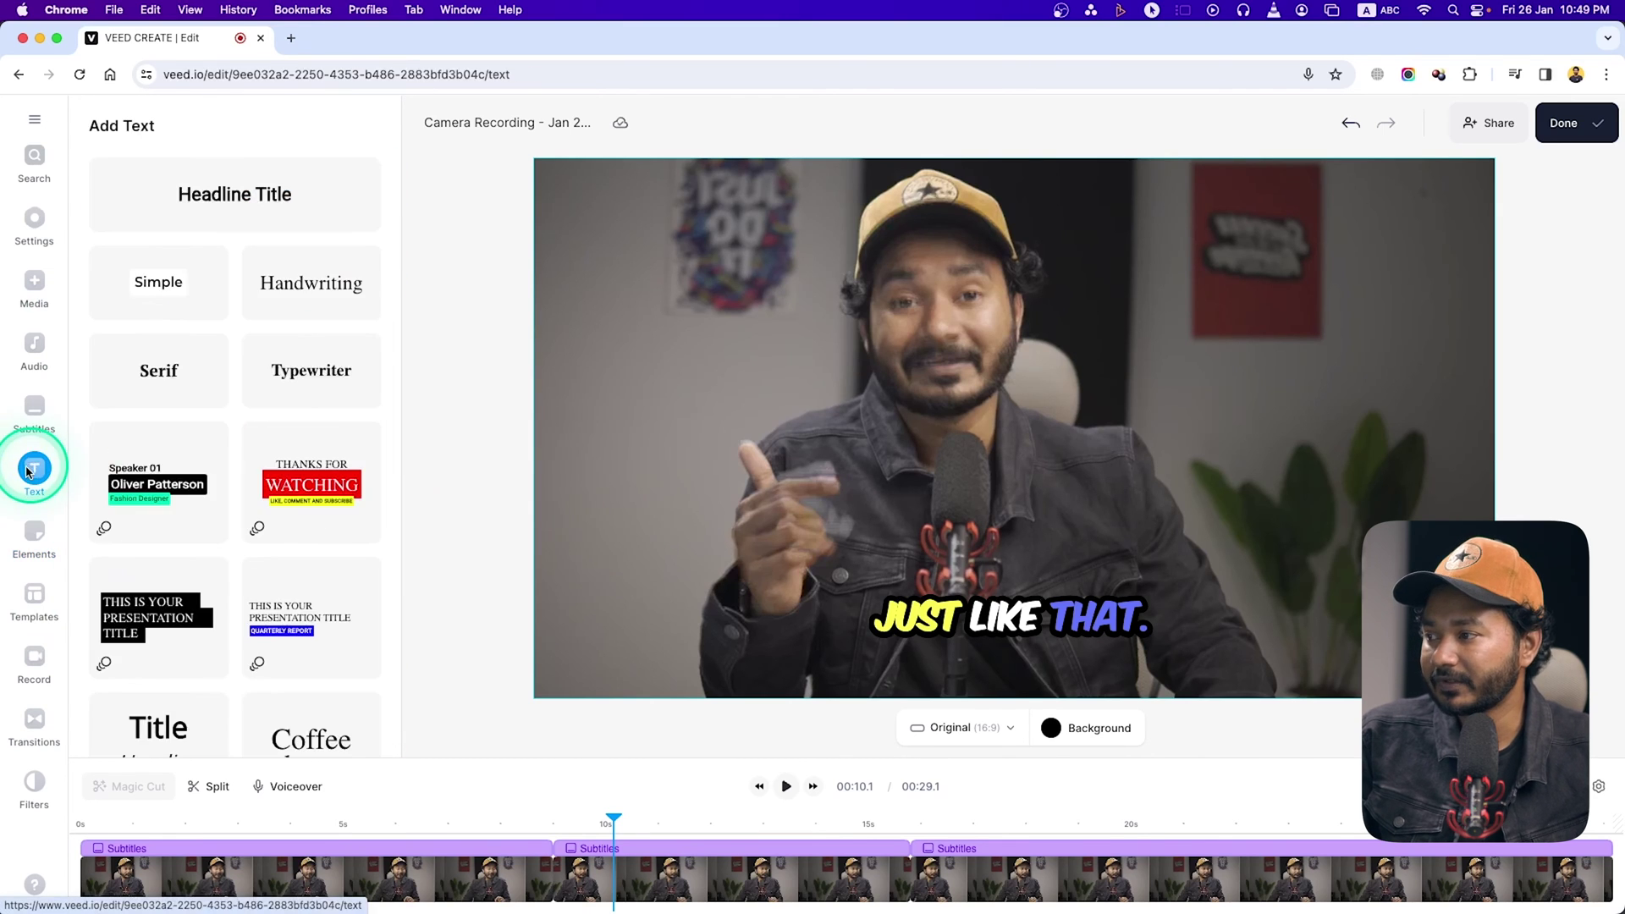
{"action": "scroll", "coordinate": [254, 381], "scroll_direction": "down", "scroll_amount": 4}
{"action": "scroll", "coordinate": [246, 396], "scroll_direction": "down", "scroll_amount": 1}
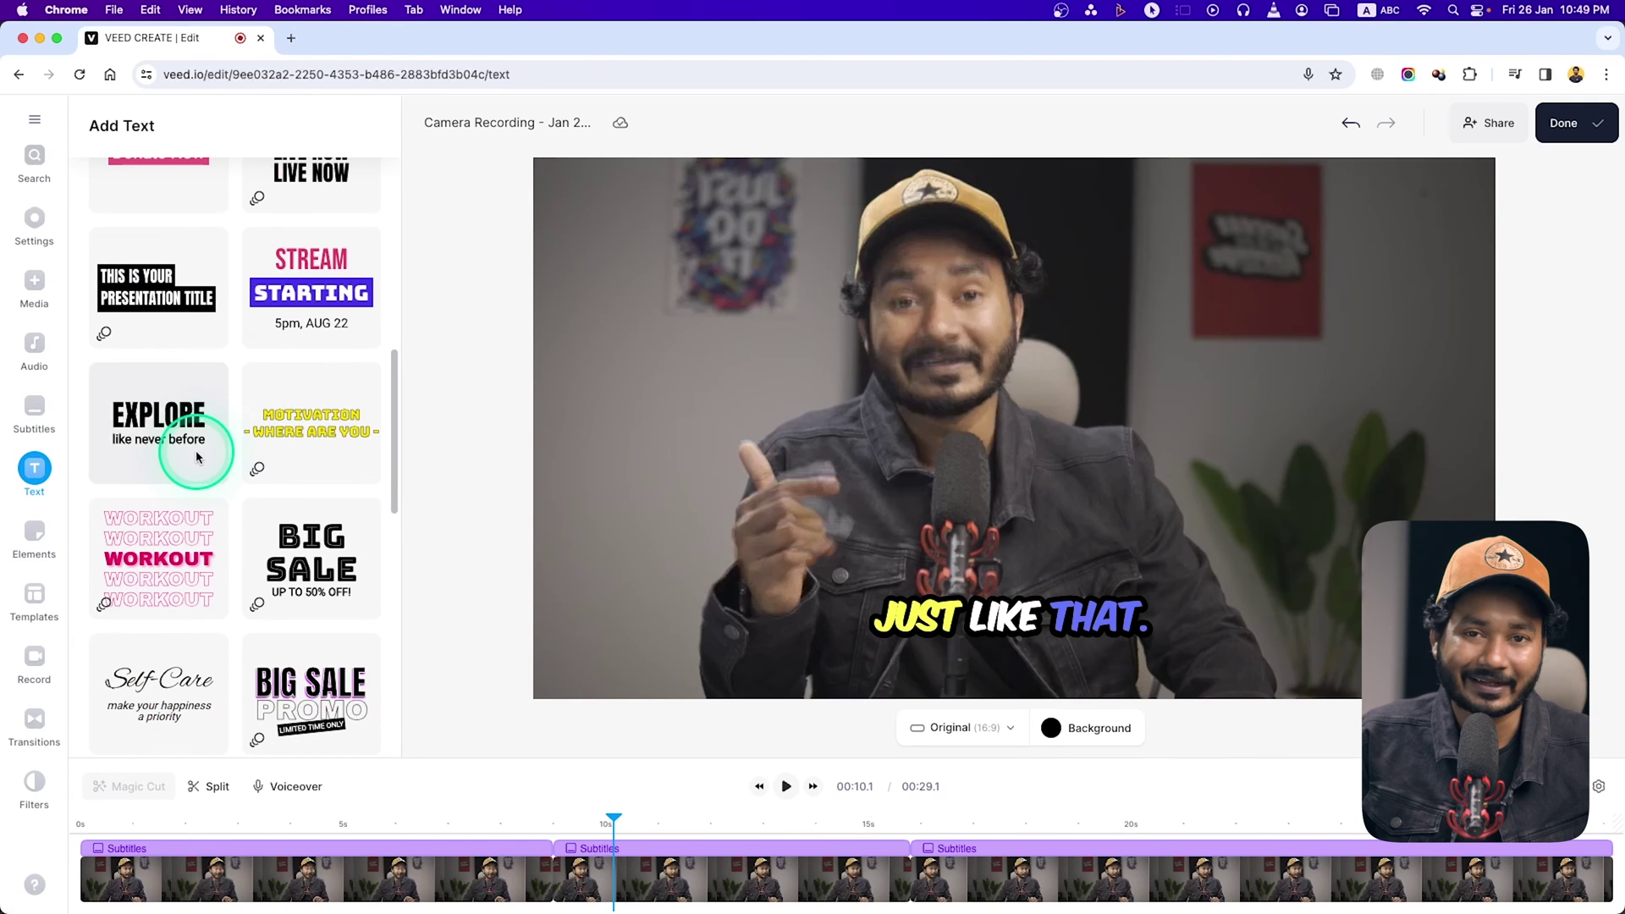
{"action": "scroll", "coordinate": [195, 450], "scroll_direction": "down", "scroll_amount": 8}
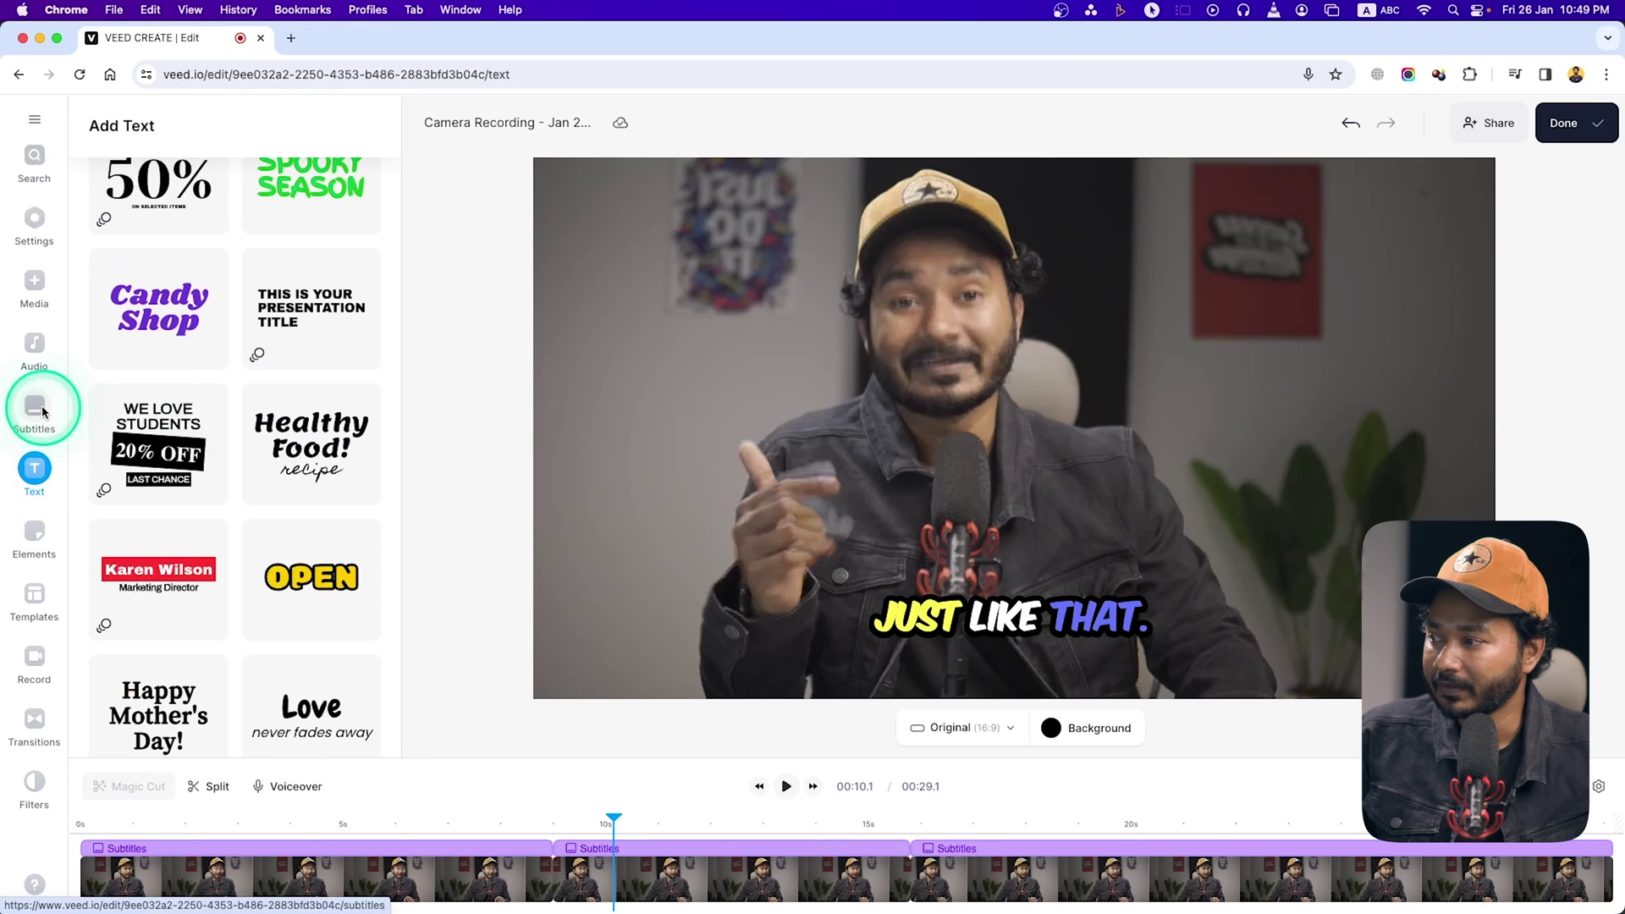
{"action": "left_click", "coordinate": [34, 347]}
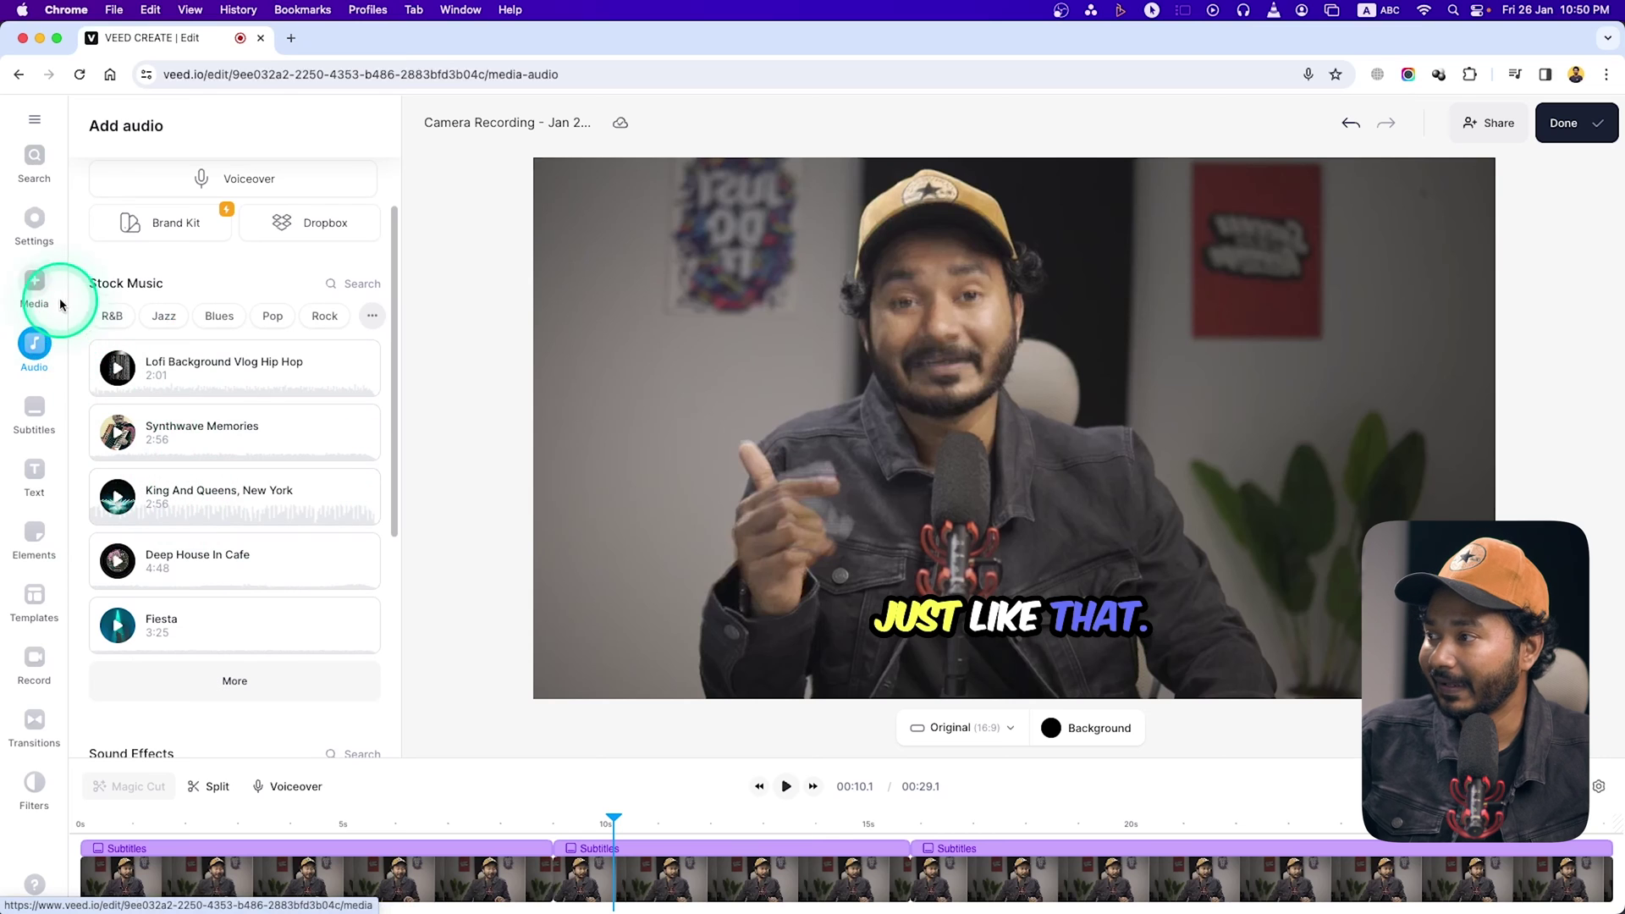
Upload the VEED.IO logo PNG from the computer into the project.
{"action": "left_click", "coordinate": [28, 294]}
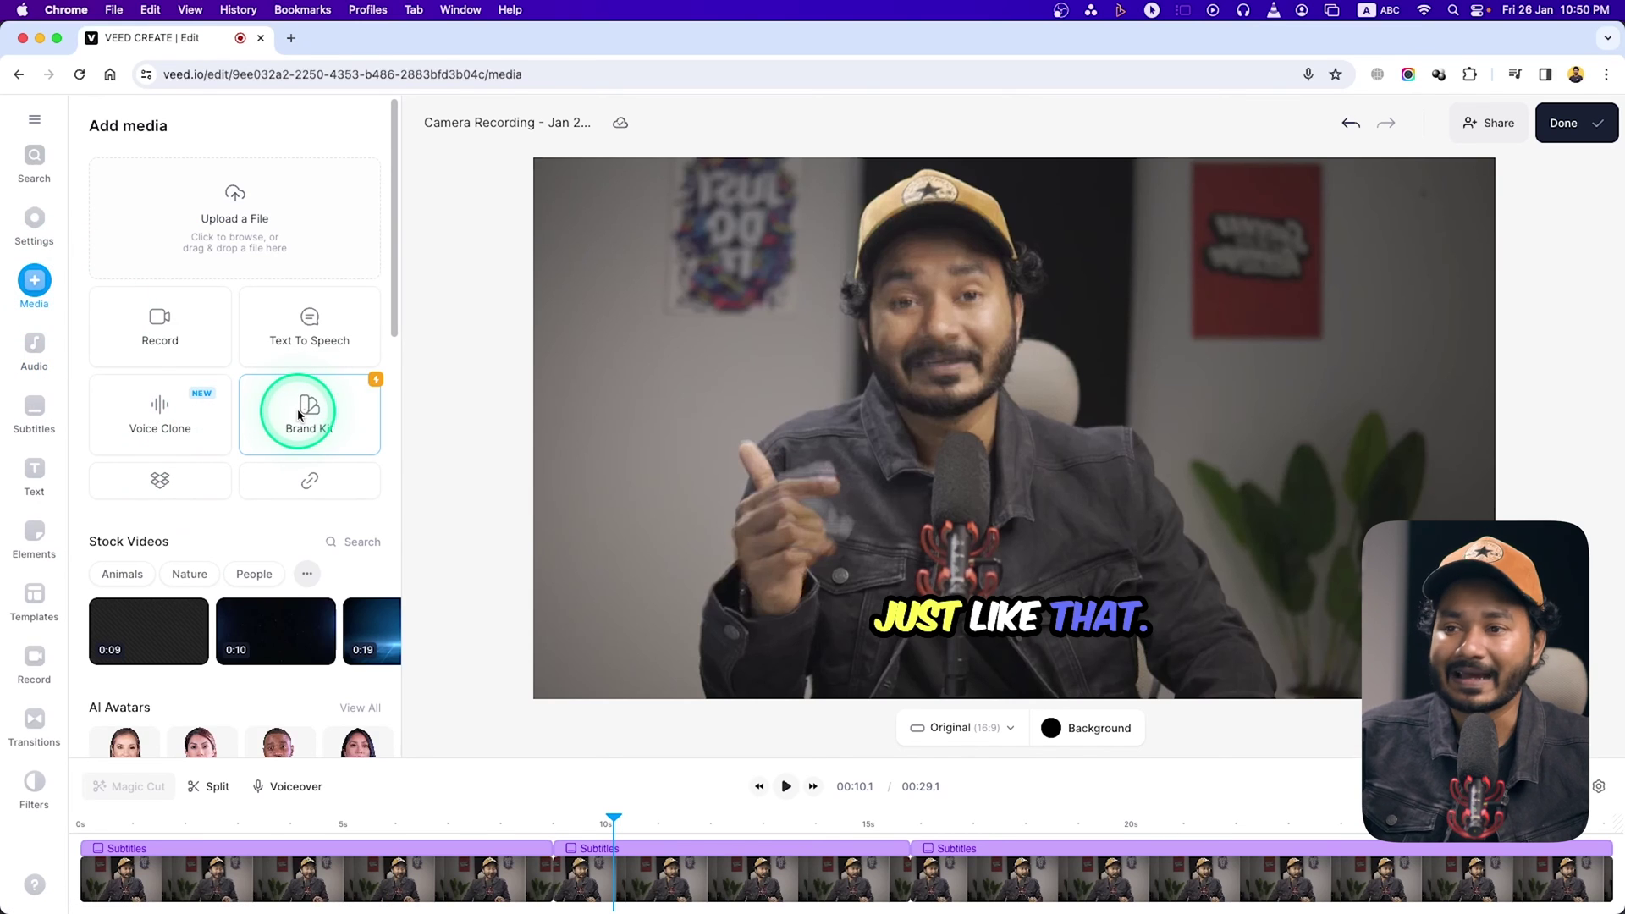
{"action": "left_click", "coordinate": [315, 232]}
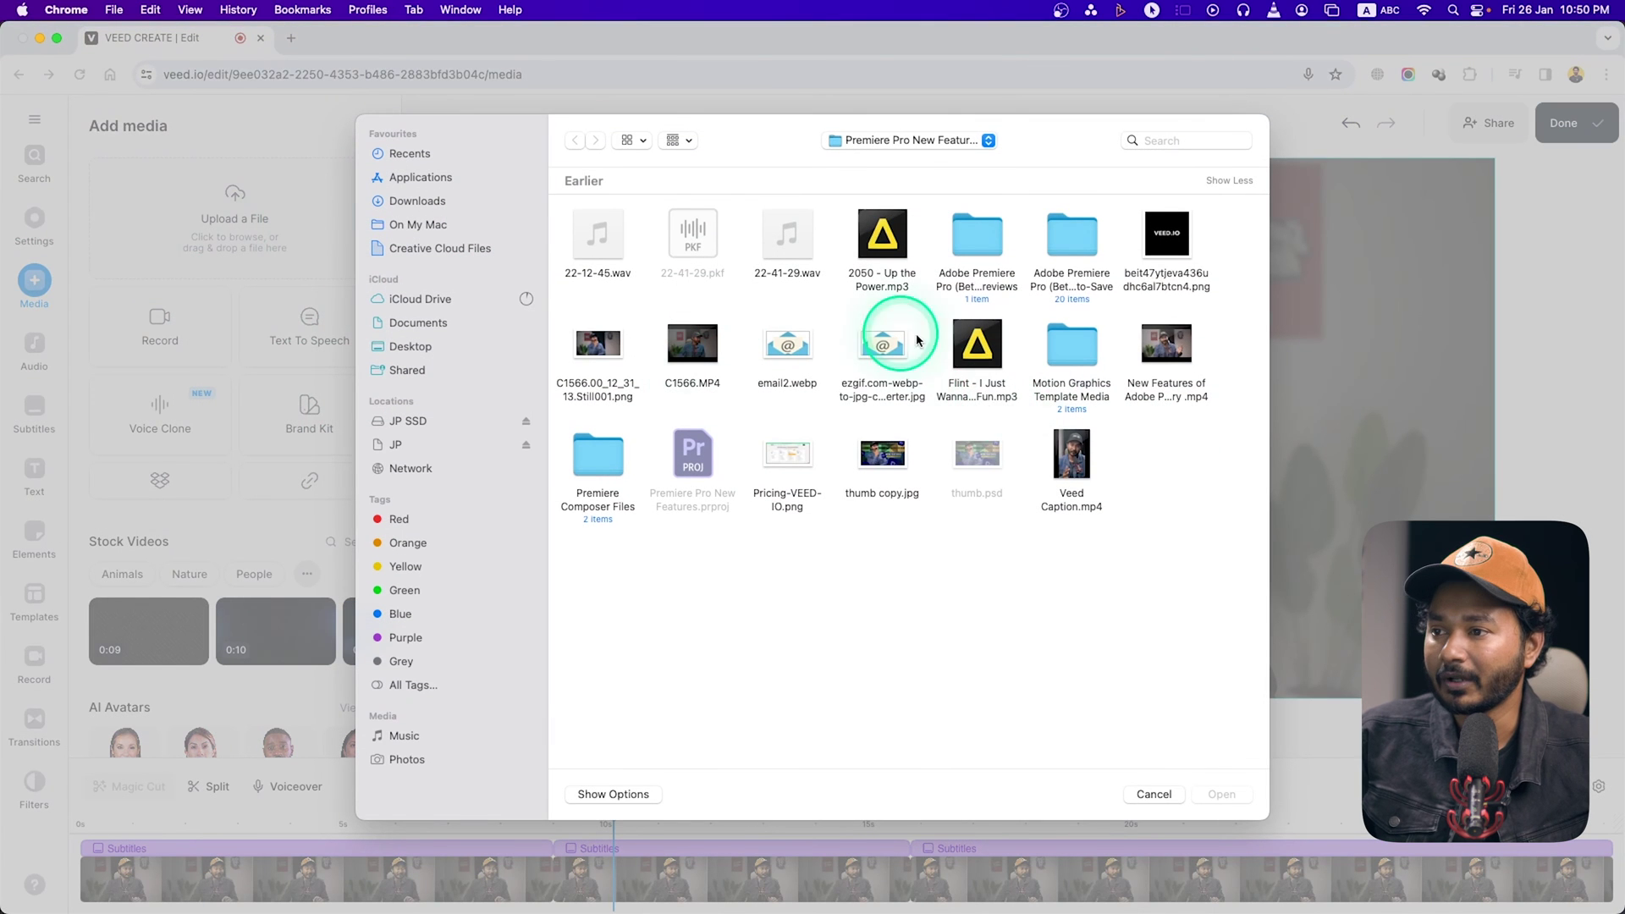
{"action": "left_click", "coordinate": [1157, 239]}
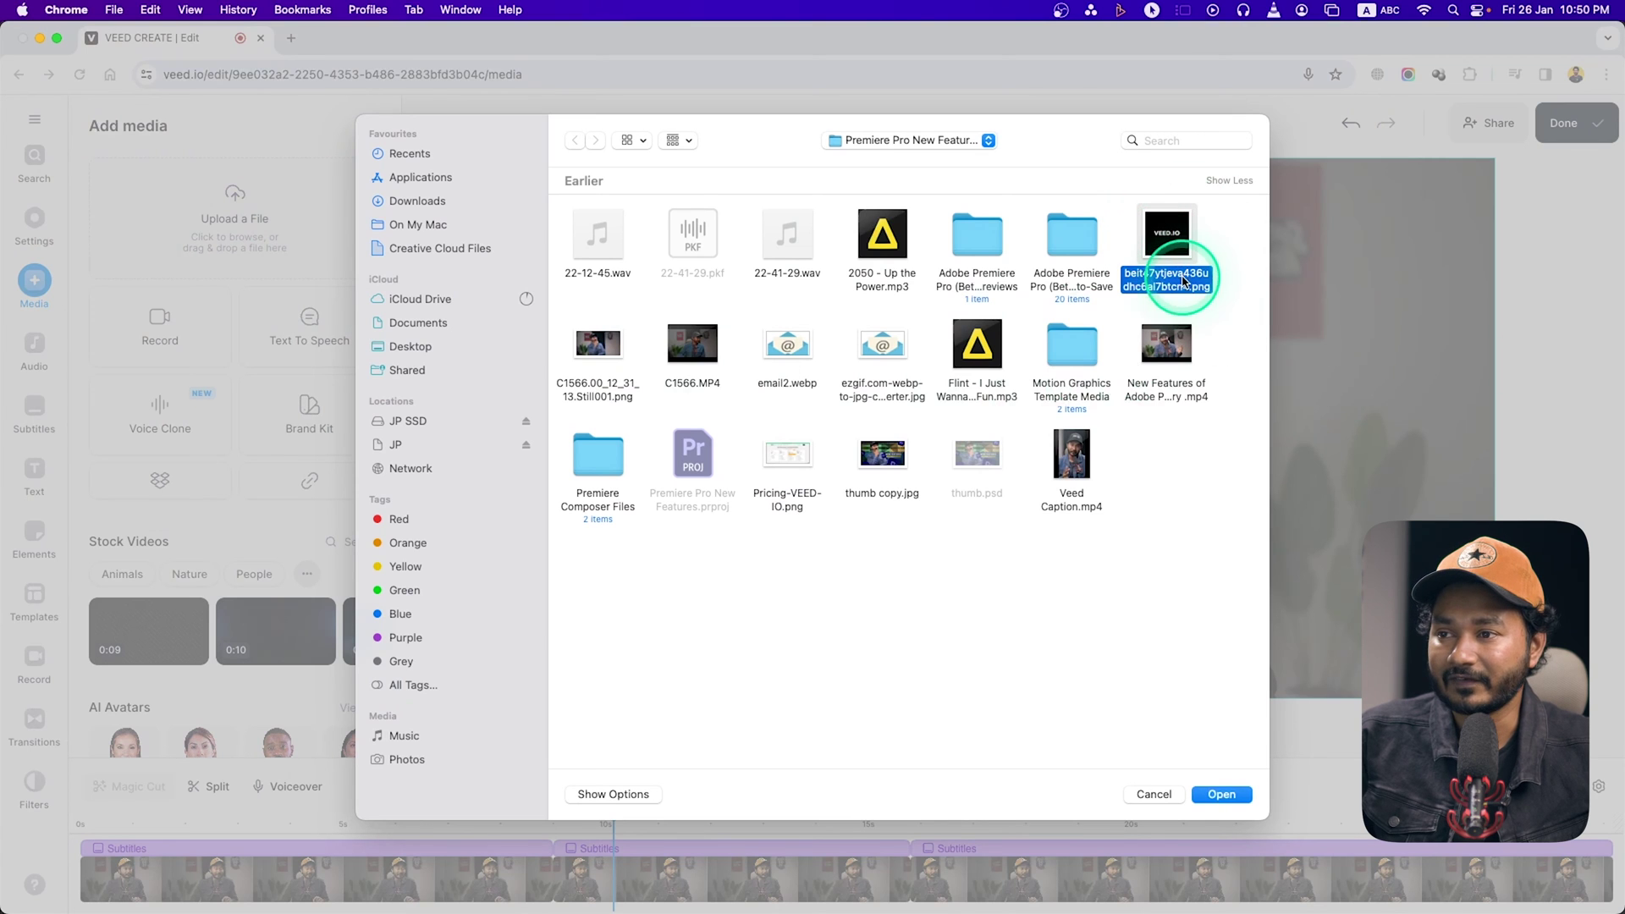
{"action": "left_click", "coordinate": [1222, 795]}
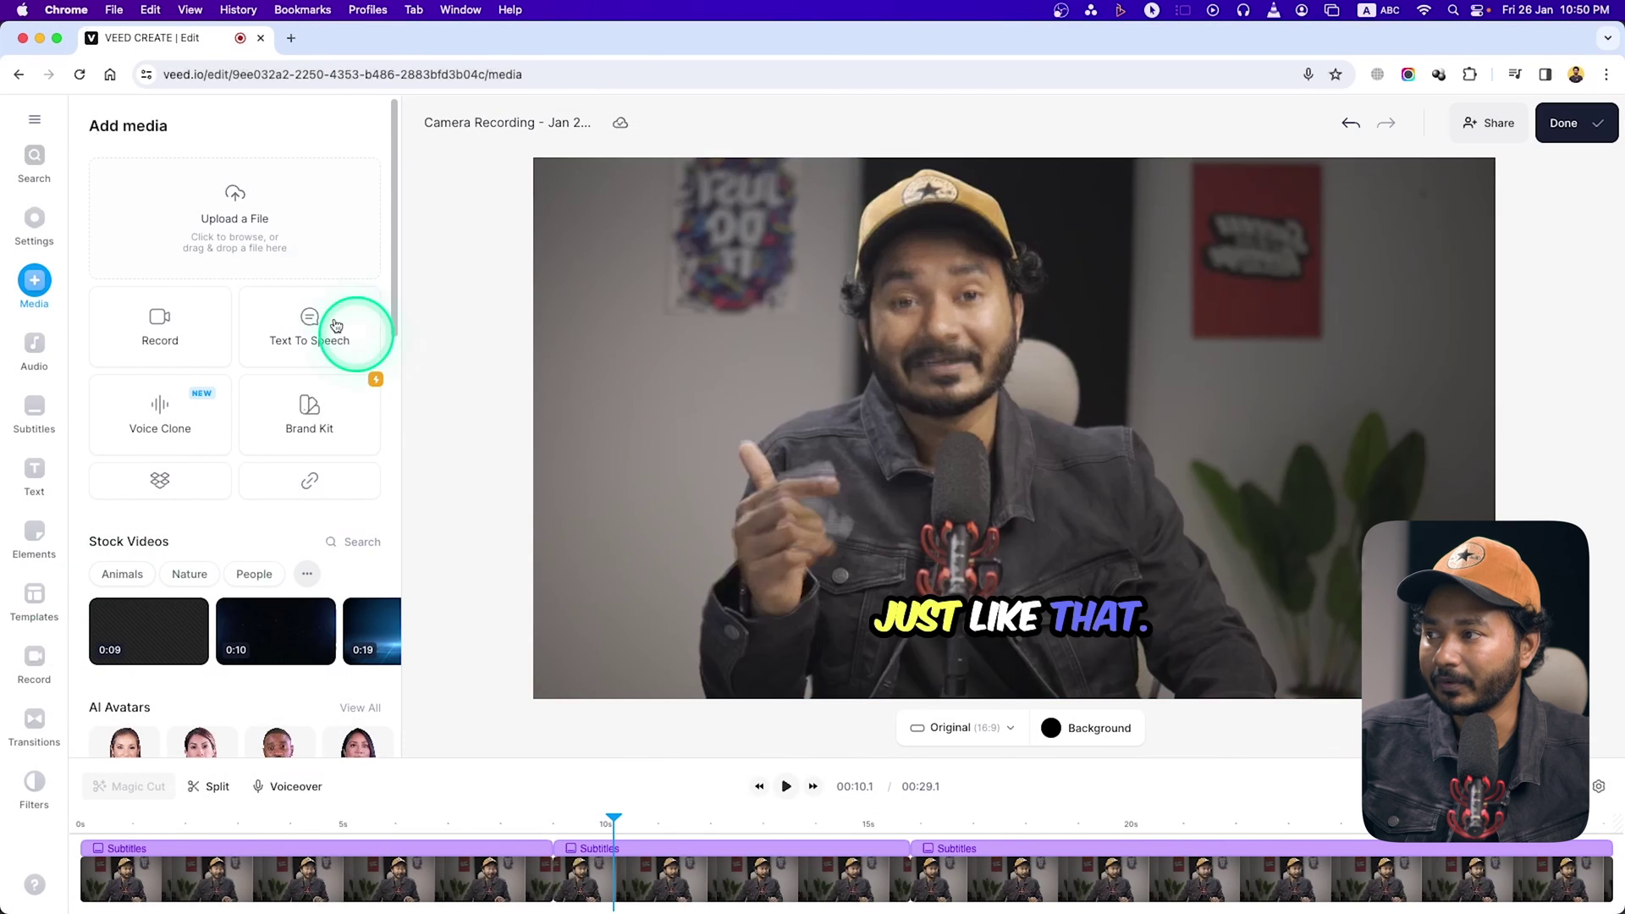
Move the logo left, shrink it, and stretch its clip across the whole video.
{"action": "left_click_drag", "start_coordinate": [998, 400], "coordinate": [721, 304]}
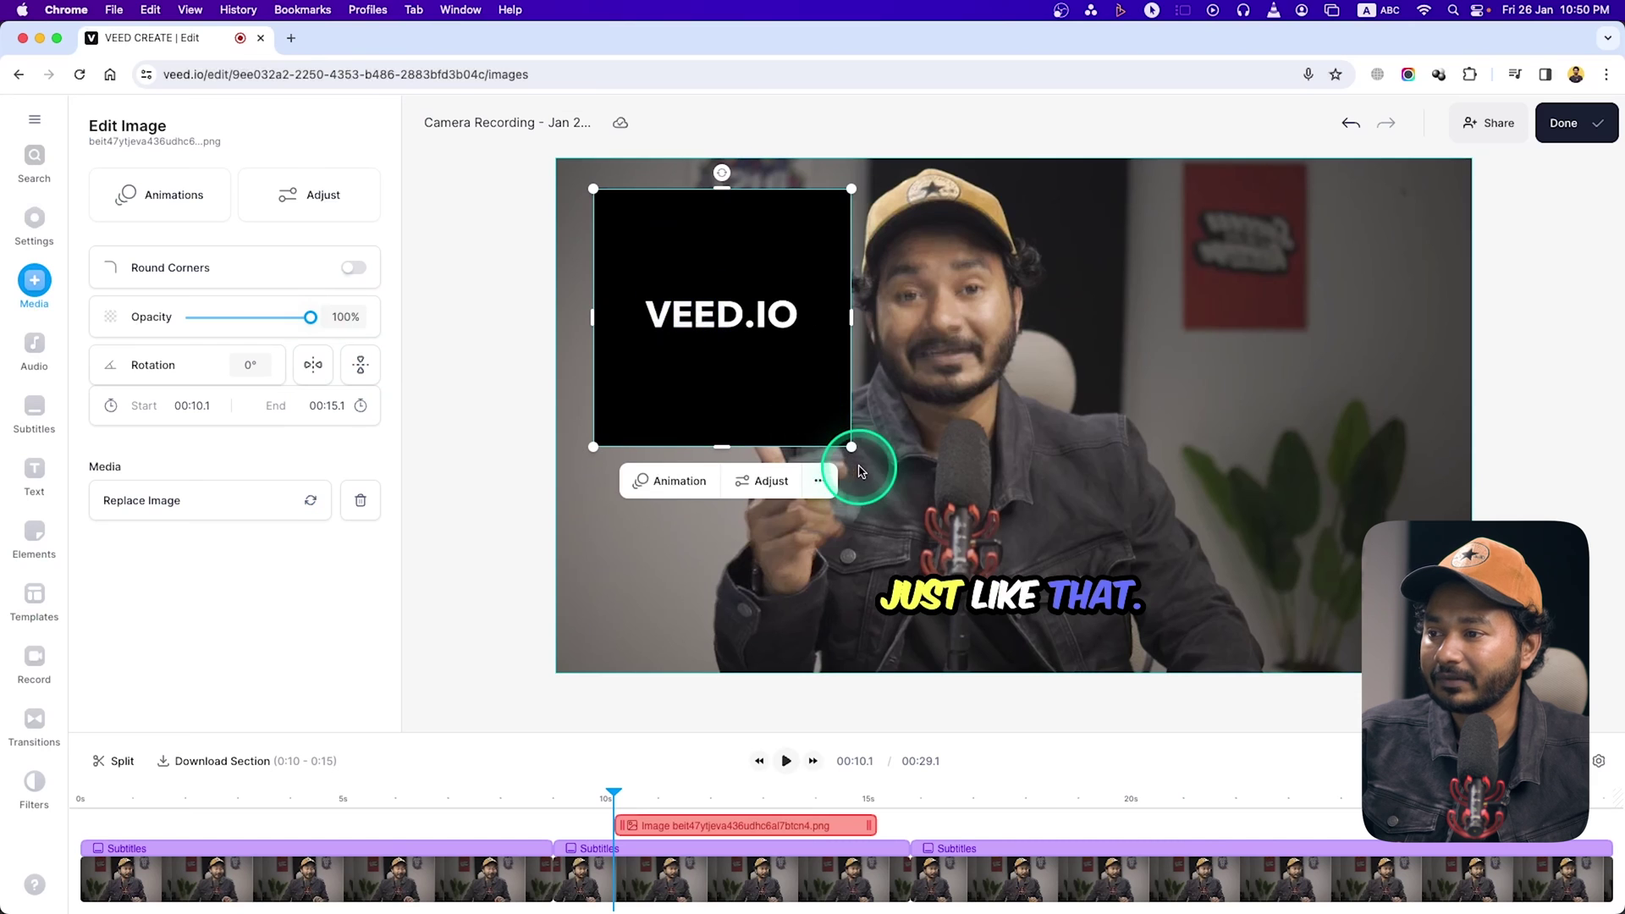
{"action": "left_click_drag", "start_coordinate": [851, 446], "coordinate": [711, 291]}
{"action": "left_click_drag", "start_coordinate": [808, 825], "coordinate": [139, 796]}
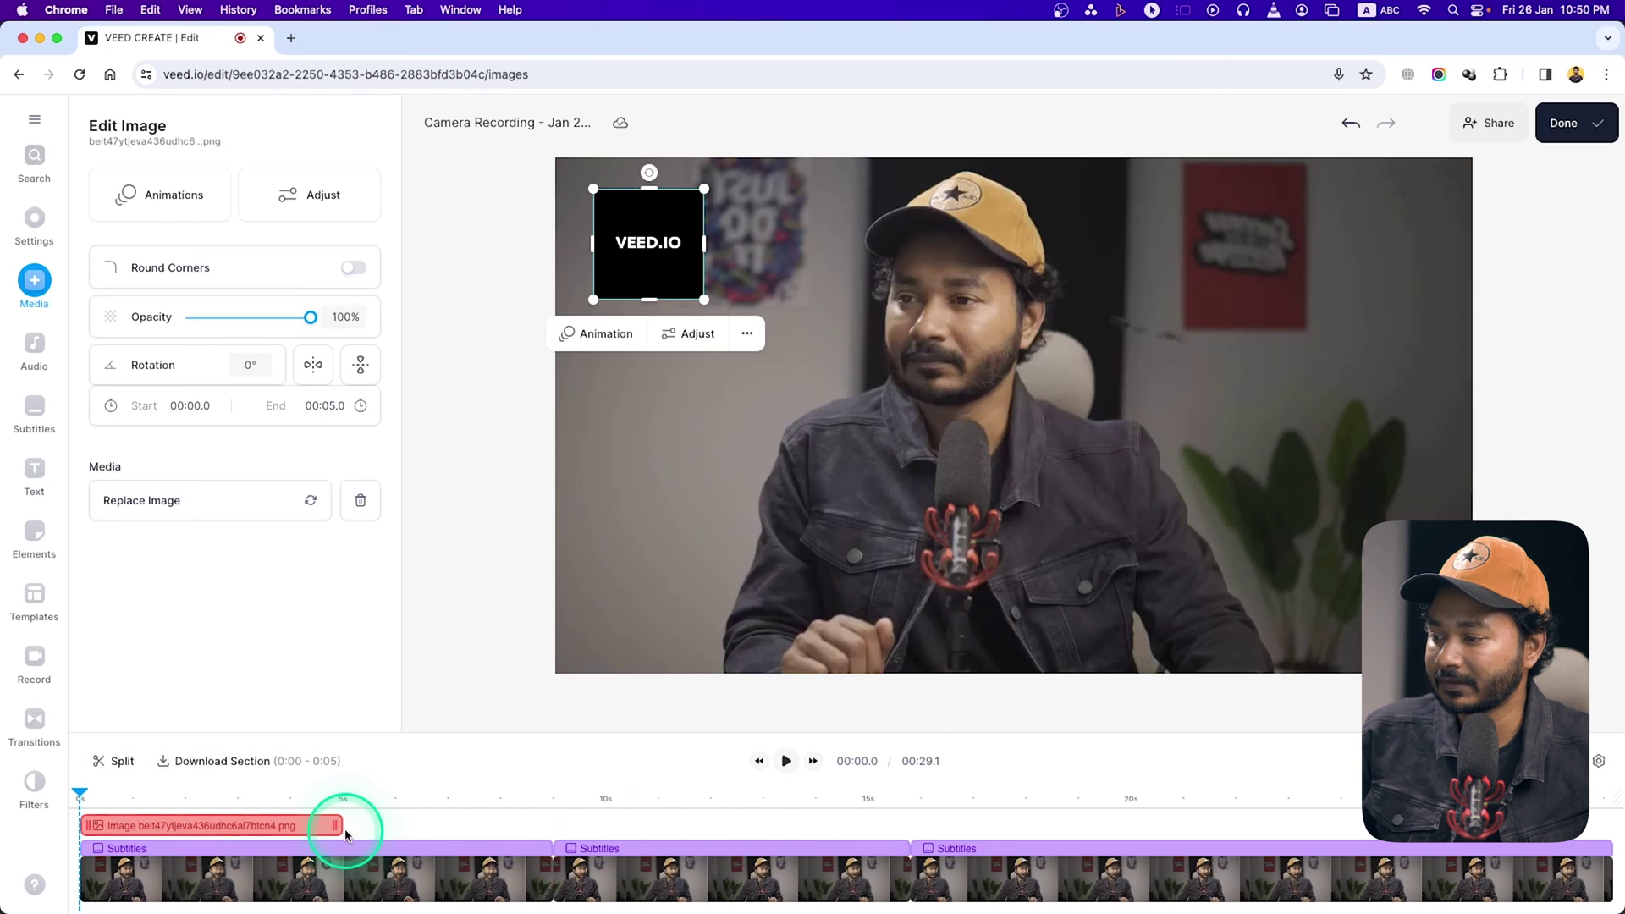
{"action": "left_click_drag", "start_coordinate": [335, 834], "coordinate": [1543, 840]}
Reopen the subtitle list and return the playhead to the video's start.
{"action": "left_click", "coordinate": [762, 848]}
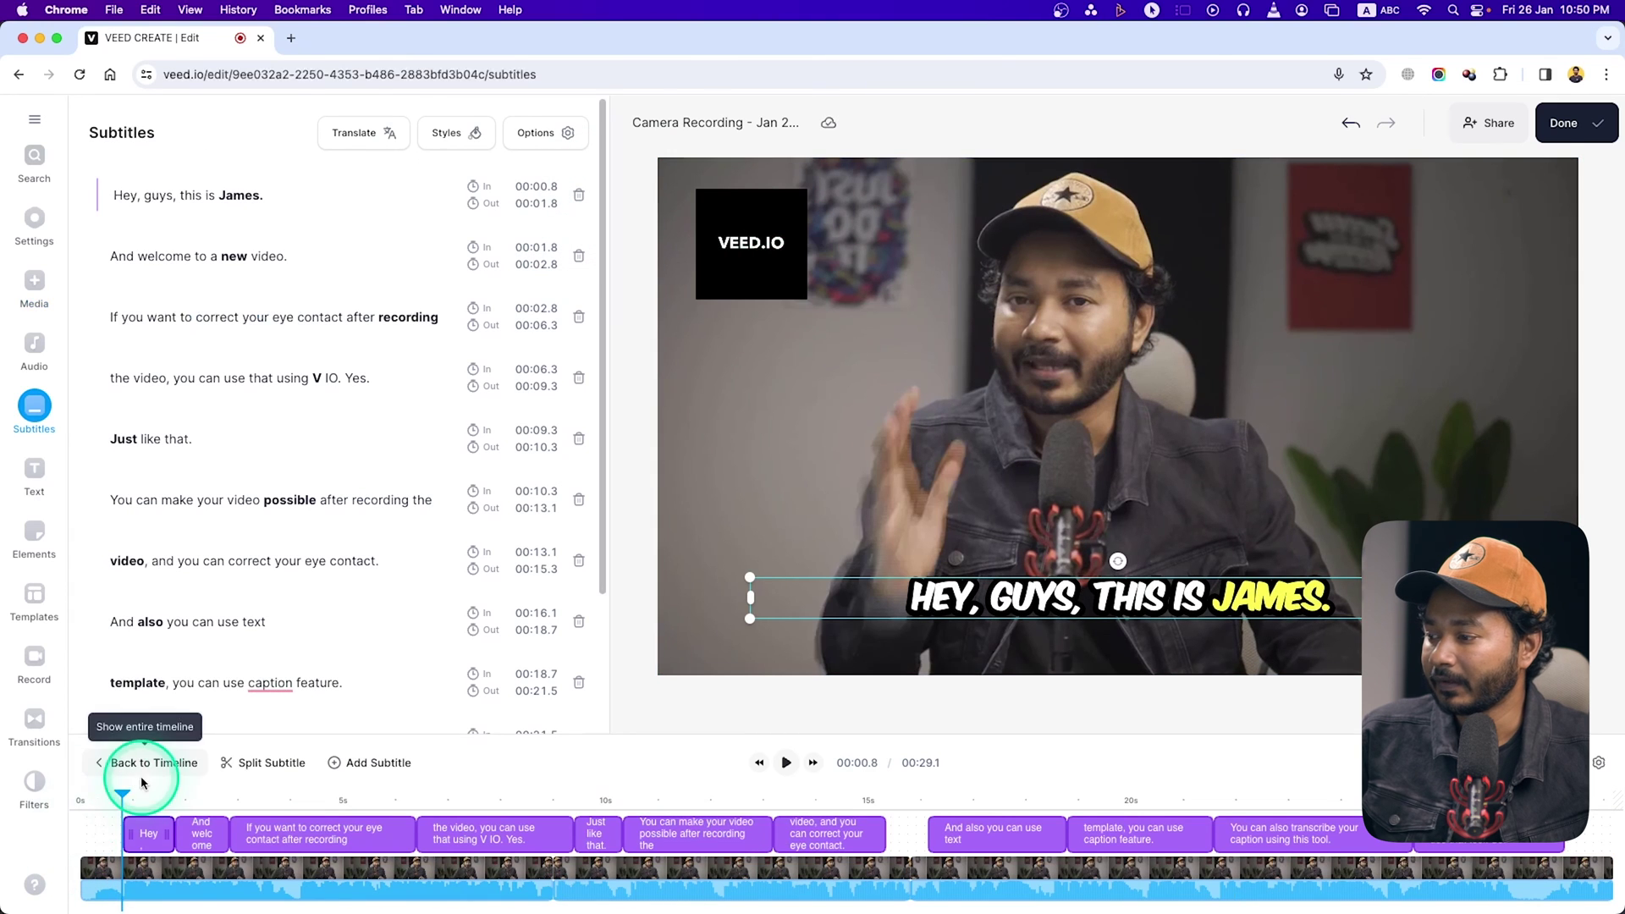
{"action": "left_click_drag", "start_coordinate": [122, 798], "coordinate": [8, 796]}
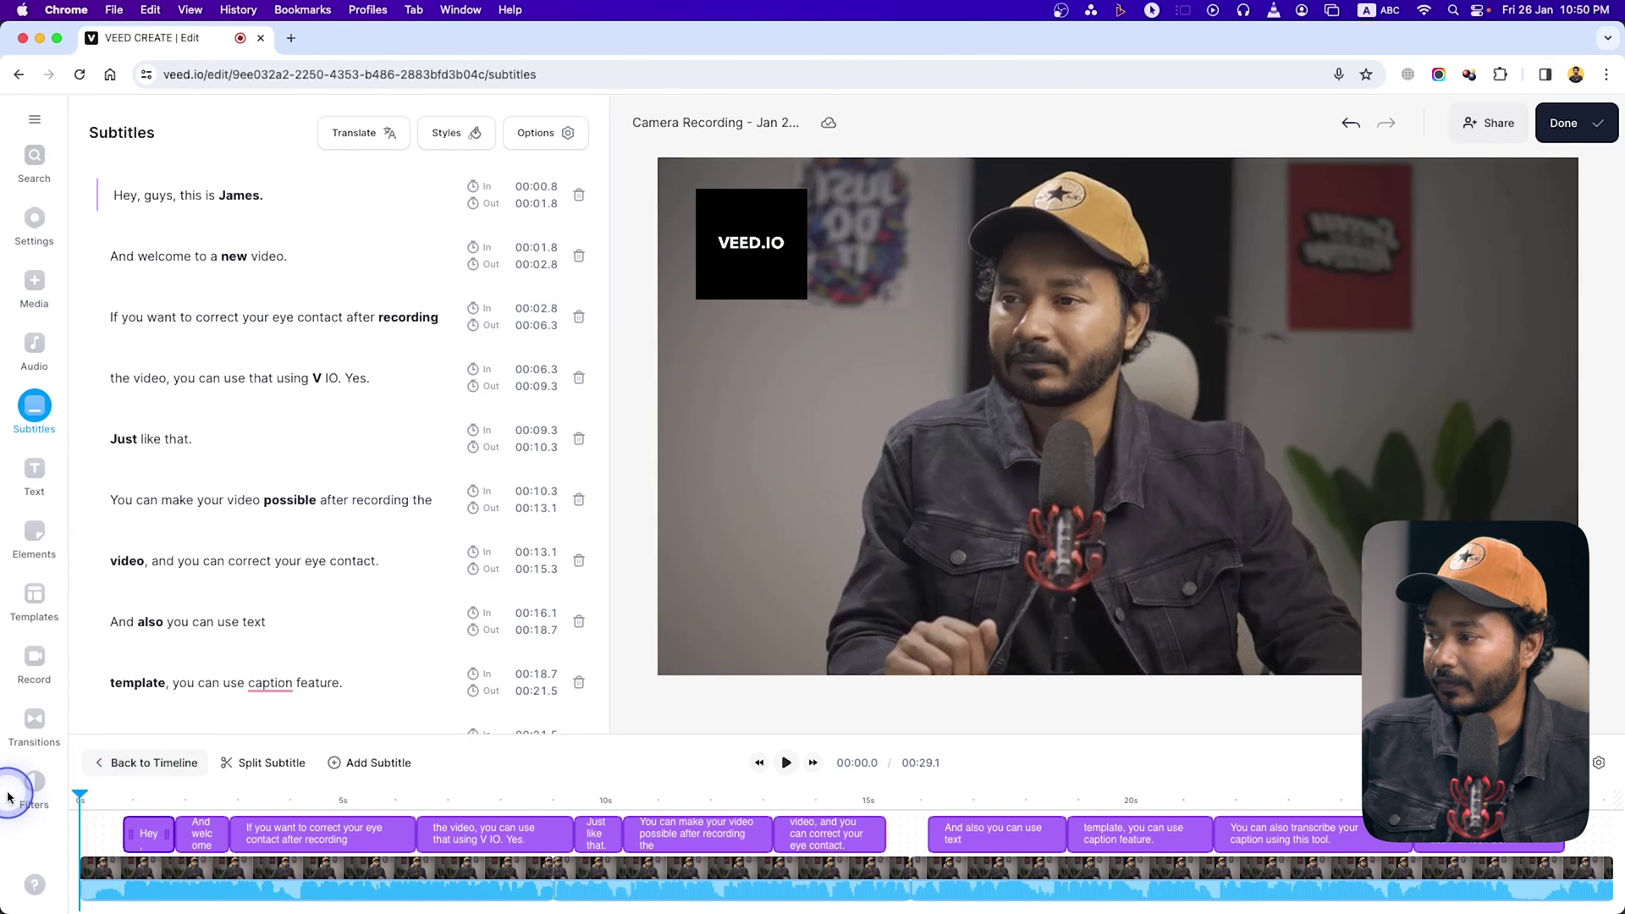
{"action": "left_click", "coordinate": [34, 220]}
Raise the first clip's exposure to 10 and set its saturation to 3.
{"action": "left_click", "coordinate": [472, 904]}
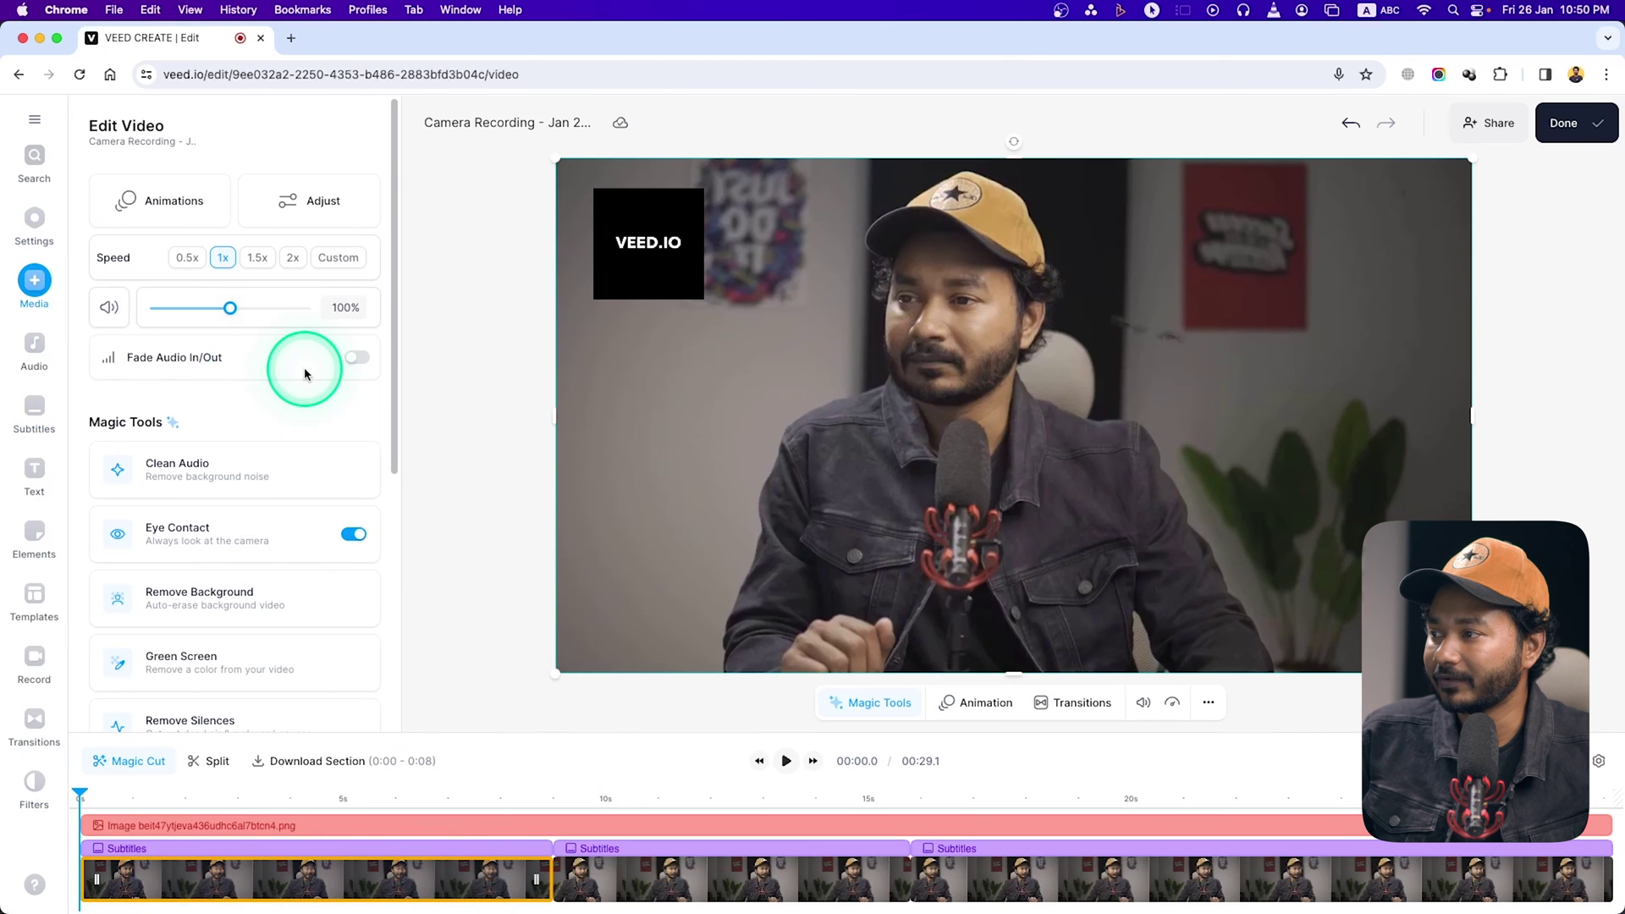
{"action": "left_click", "coordinate": [318, 203]}
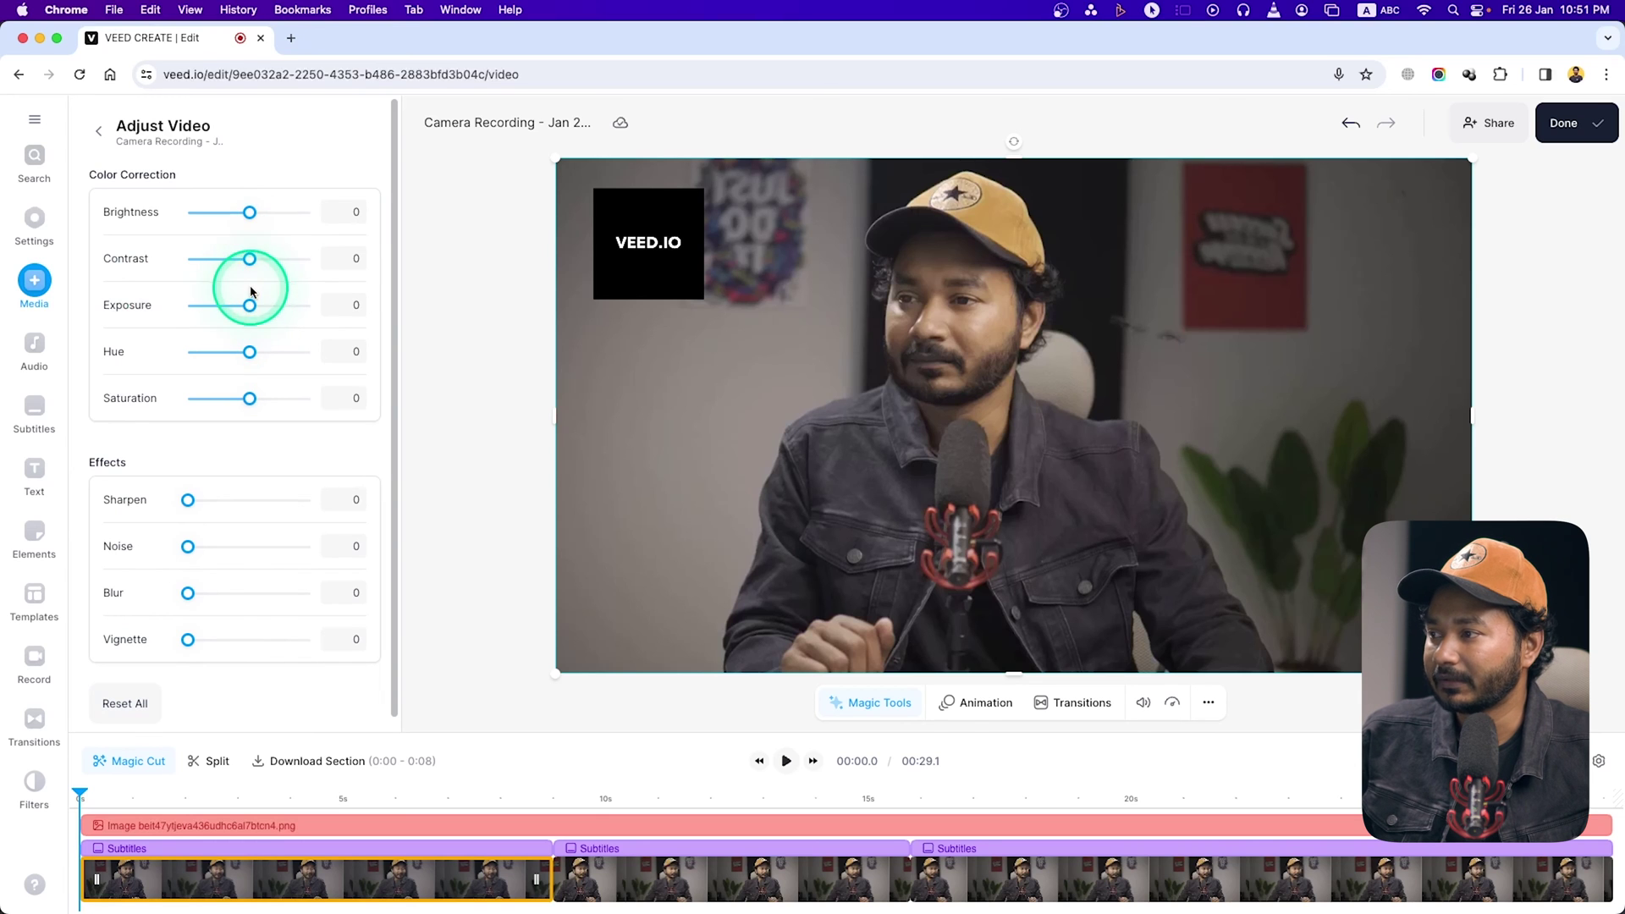
{"action": "left_click_drag", "start_coordinate": [252, 306], "coordinate": [256, 305]}
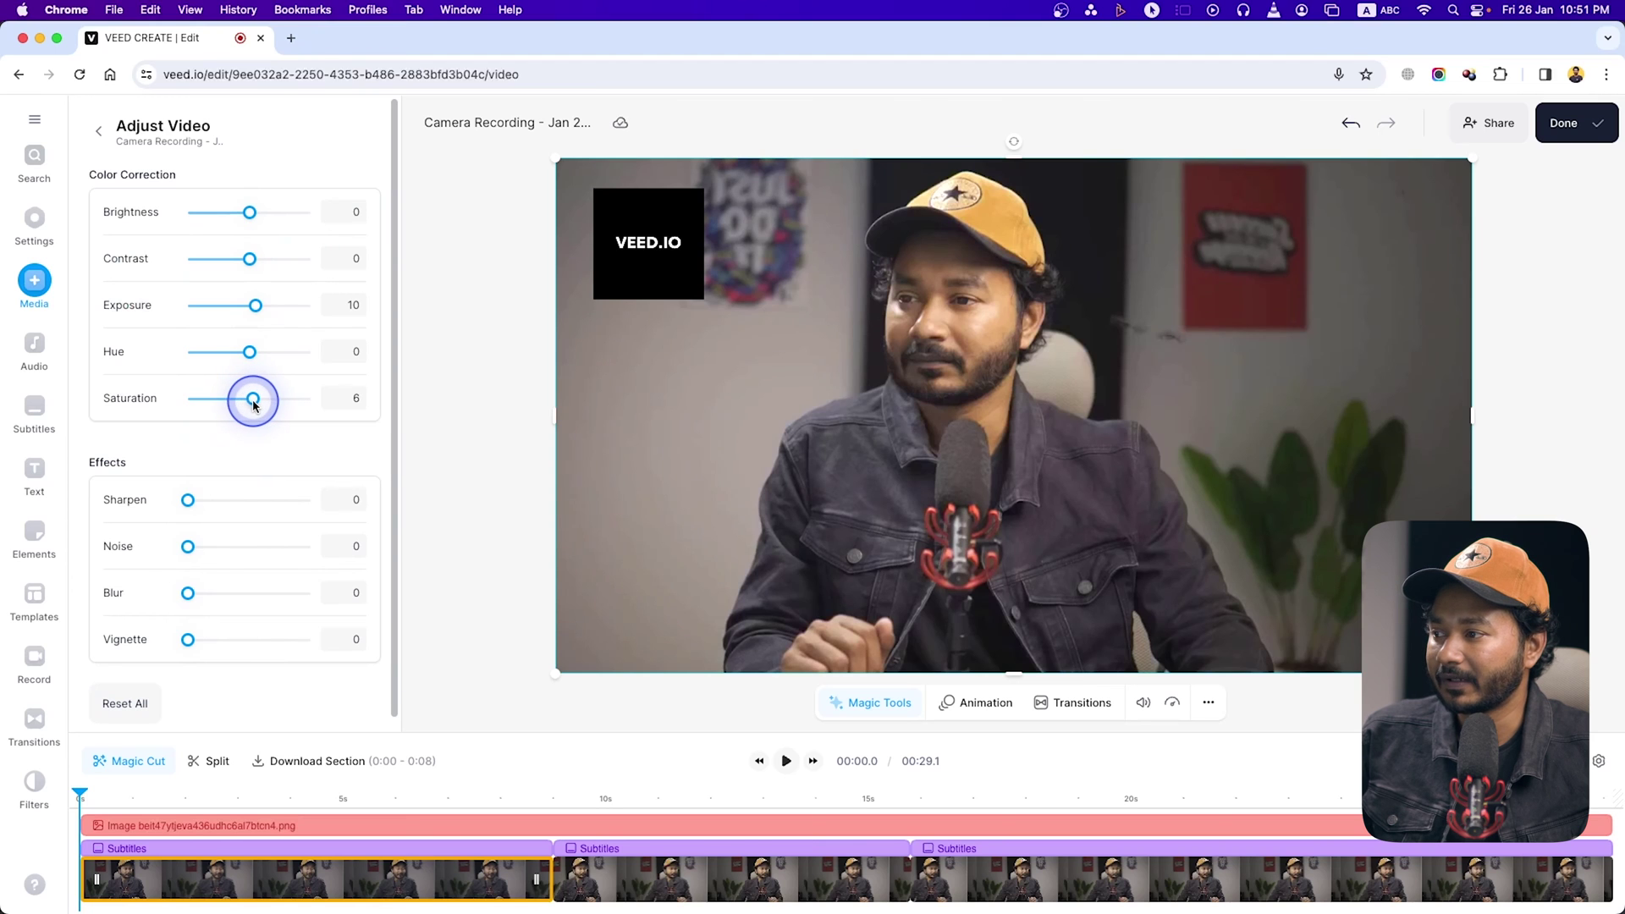
{"action": "left_click_drag", "start_coordinate": [253, 403], "coordinate": [252, 400]}
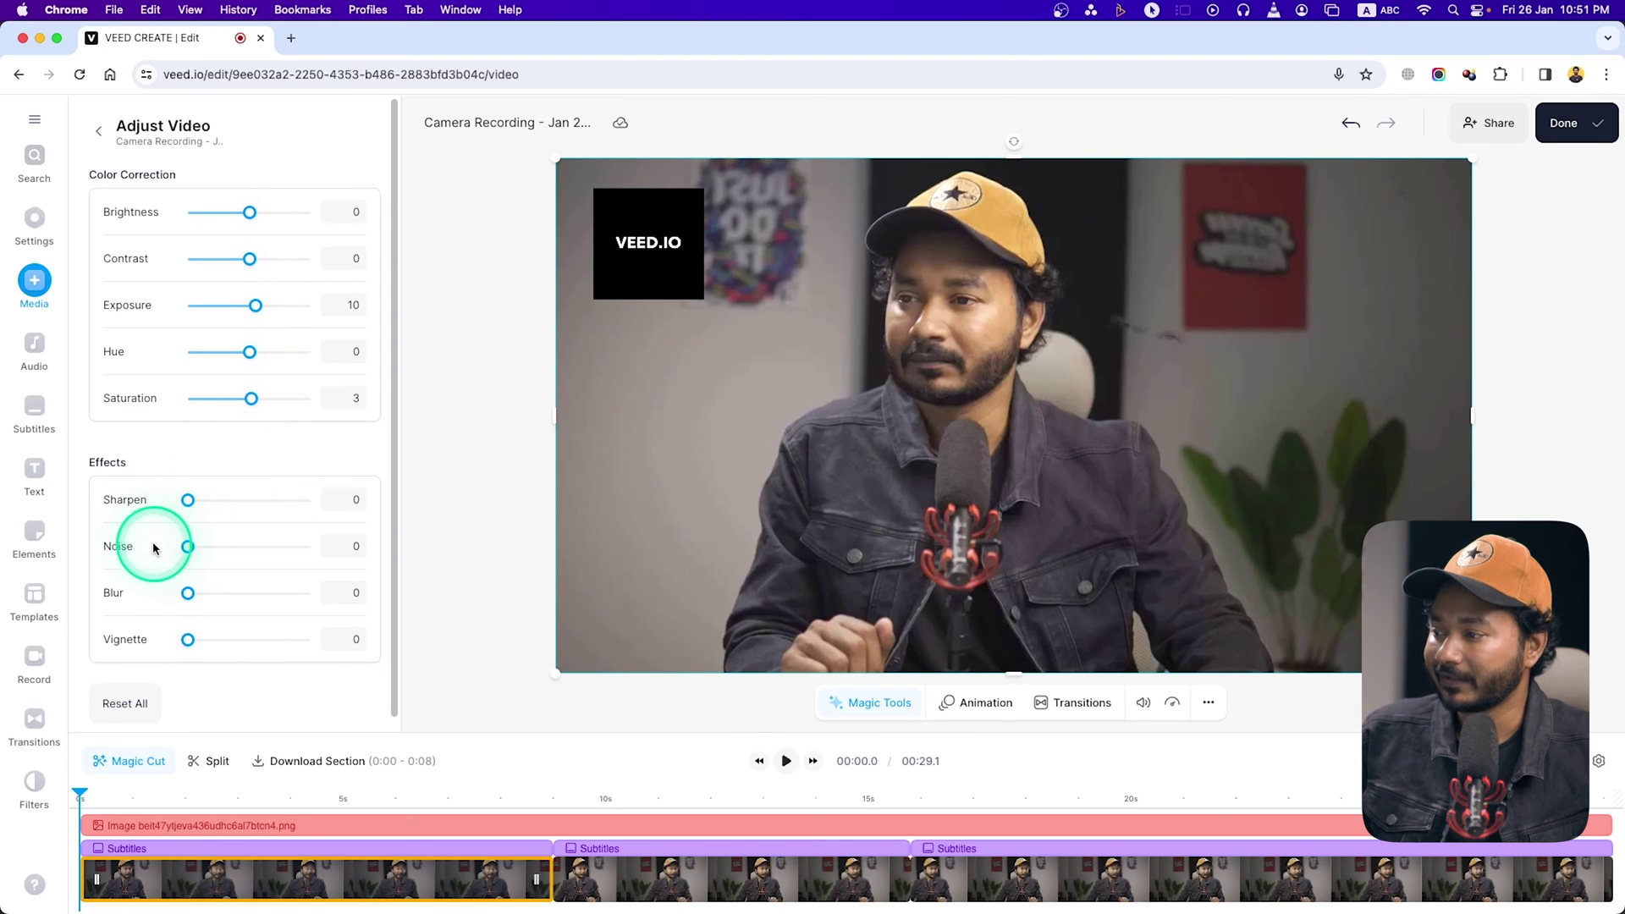
{"action": "scroll", "coordinate": [333, 542], "scroll_direction": "down", "scroll_amount": 1}
{"action": "scroll", "coordinate": [321, 525], "scroll_direction": "up", "scroll_amount": 1}
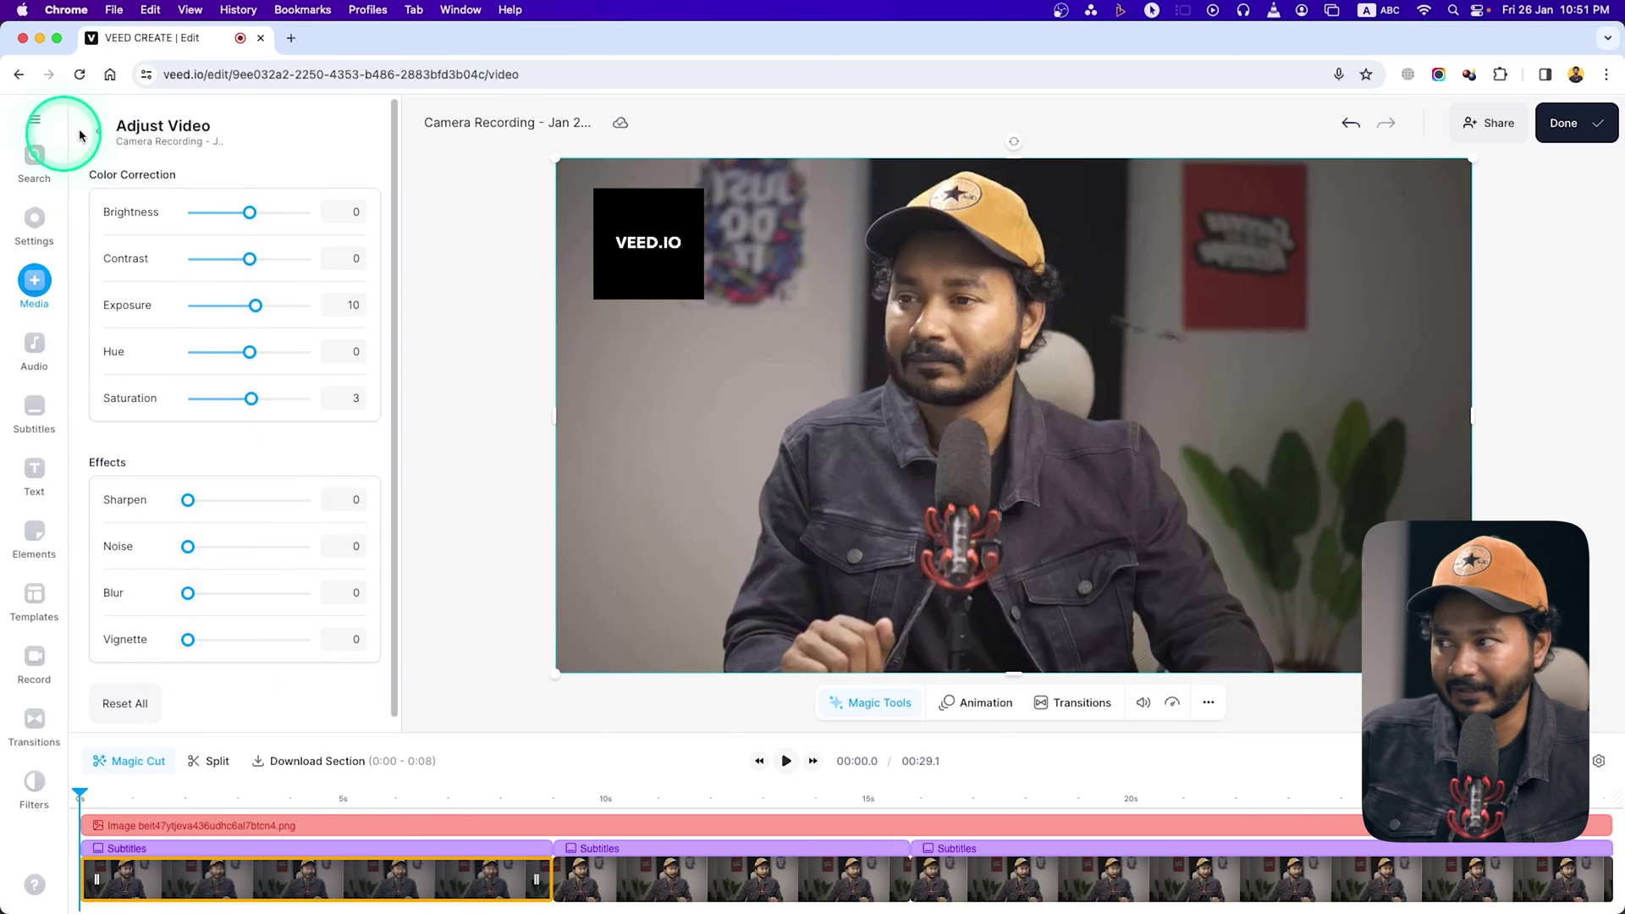
Browse the colour grading filters, then select the second clip and view project settings.
{"action": "left_click", "coordinate": [153, 125]}
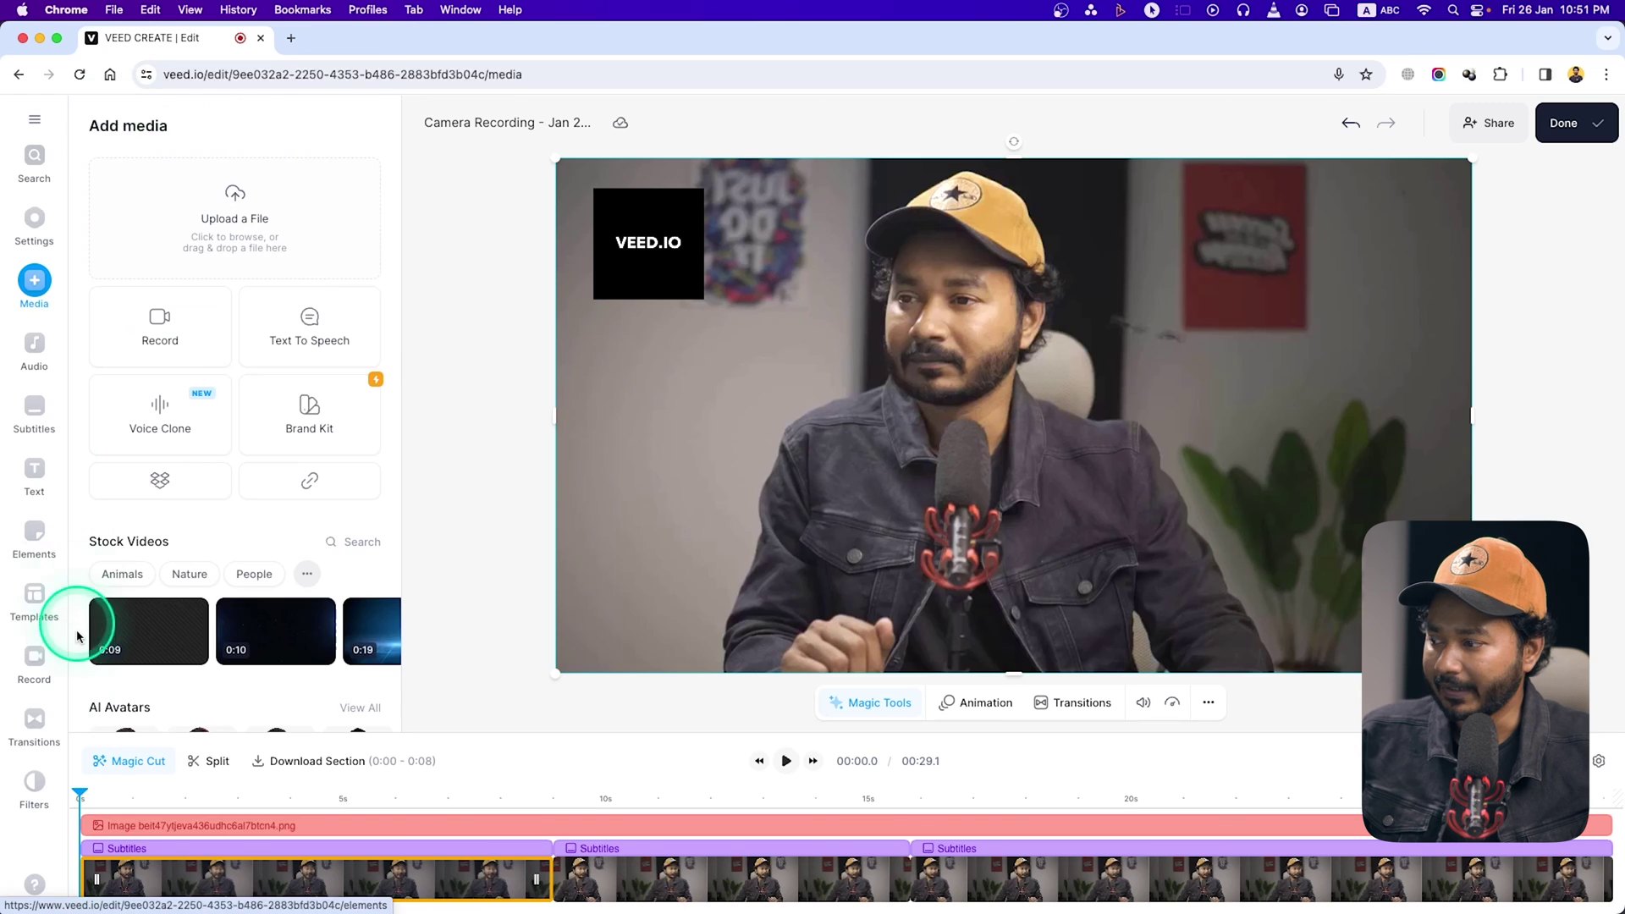
{"action": "left_click", "coordinate": [31, 776]}
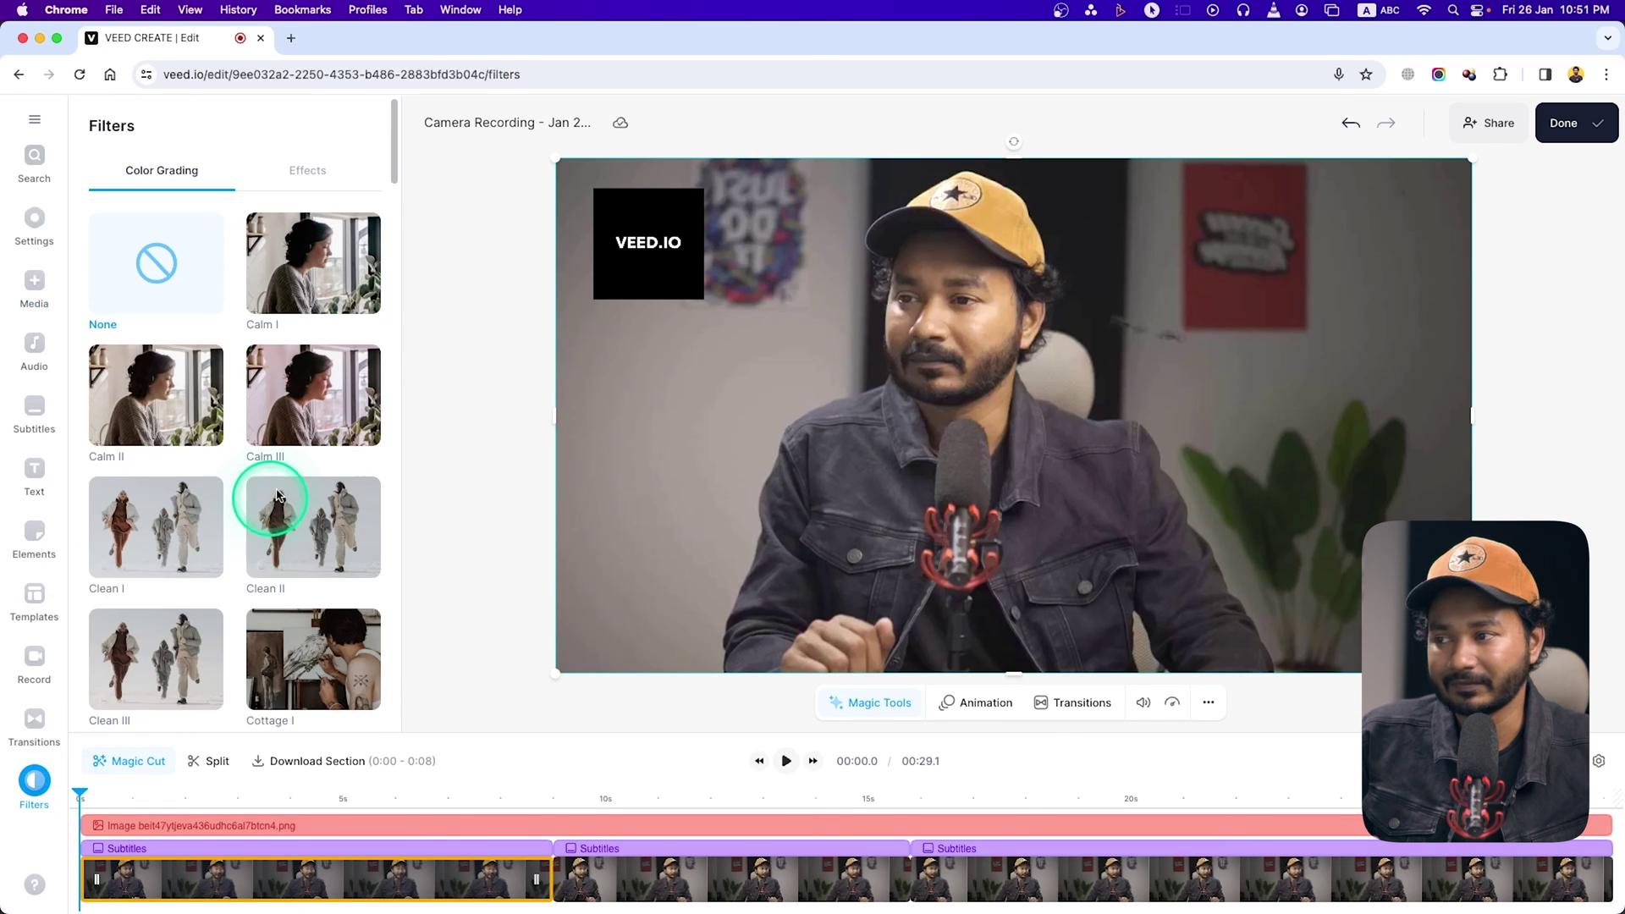
{"action": "scroll", "coordinate": [276, 495], "scroll_direction": "down", "scroll_amount": 10}
{"action": "scroll", "coordinate": [316, 457], "scroll_direction": "down", "scroll_amount": 5}
{"action": "scroll", "coordinate": [316, 457], "scroll_direction": "up", "scroll_amount": 15}
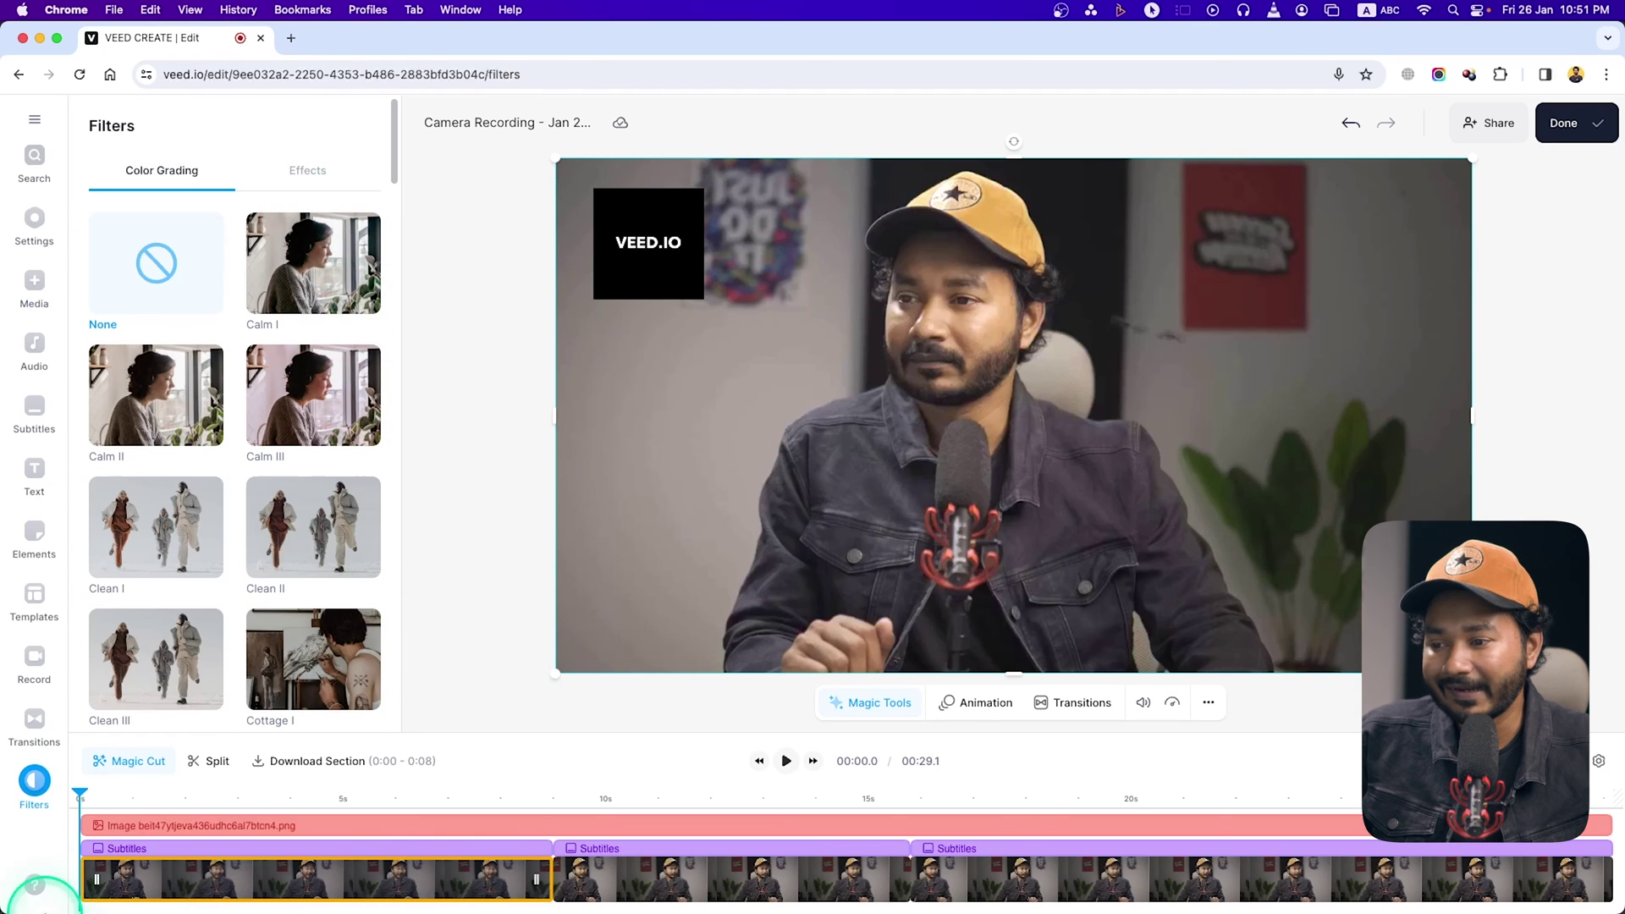
{"action": "left_click", "coordinate": [723, 874]}
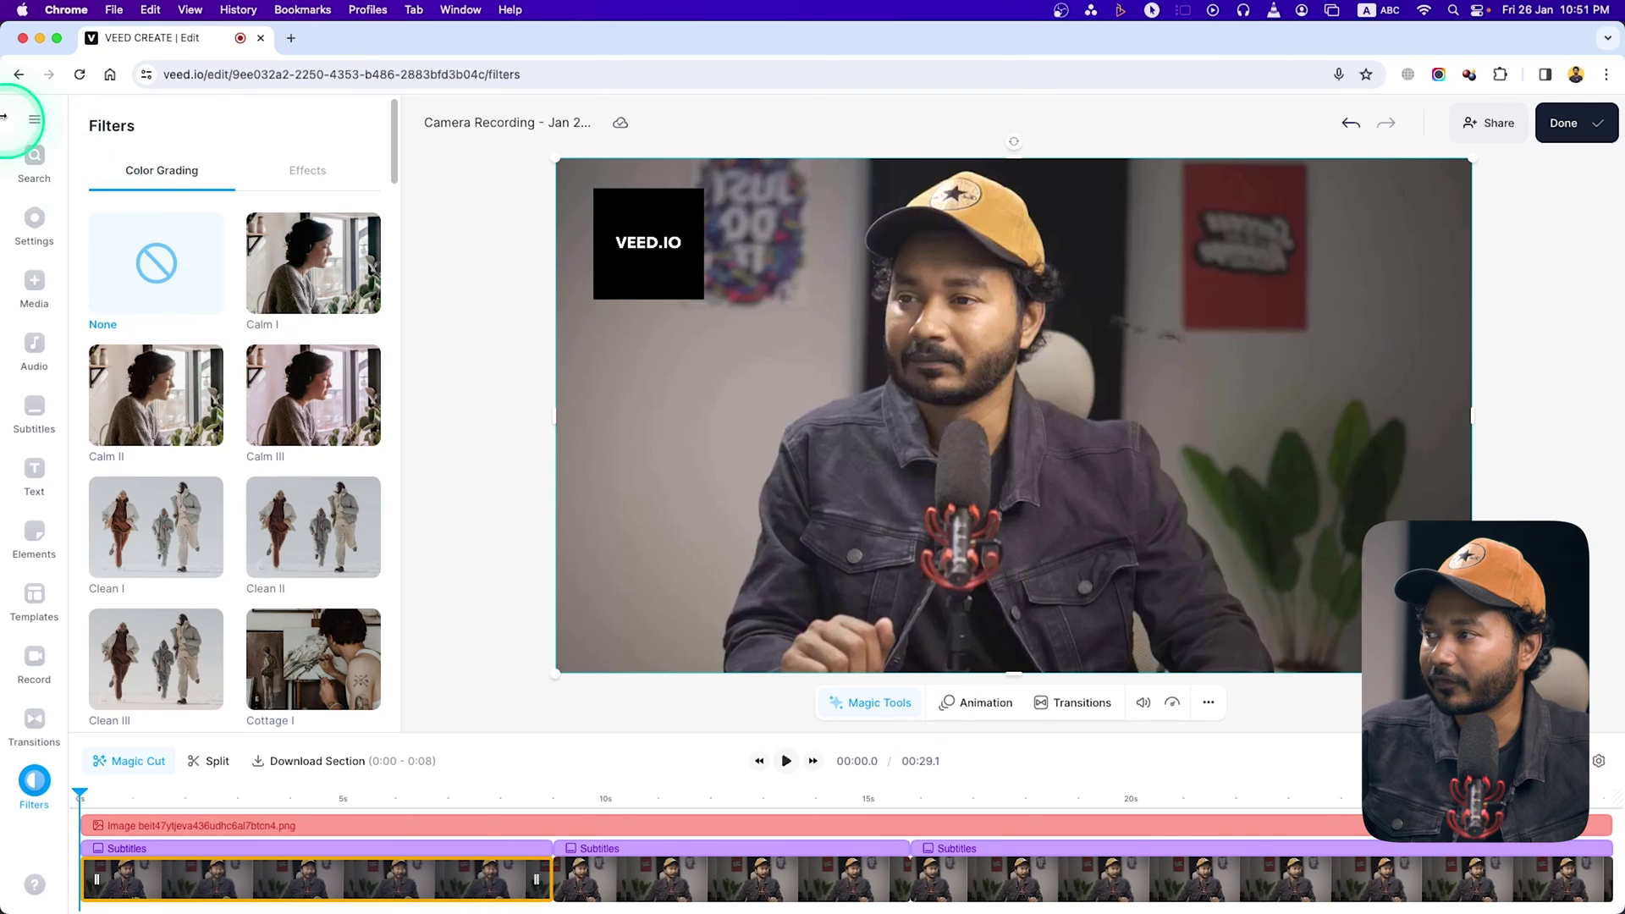
{"action": "left_click", "coordinate": [32, 219]}
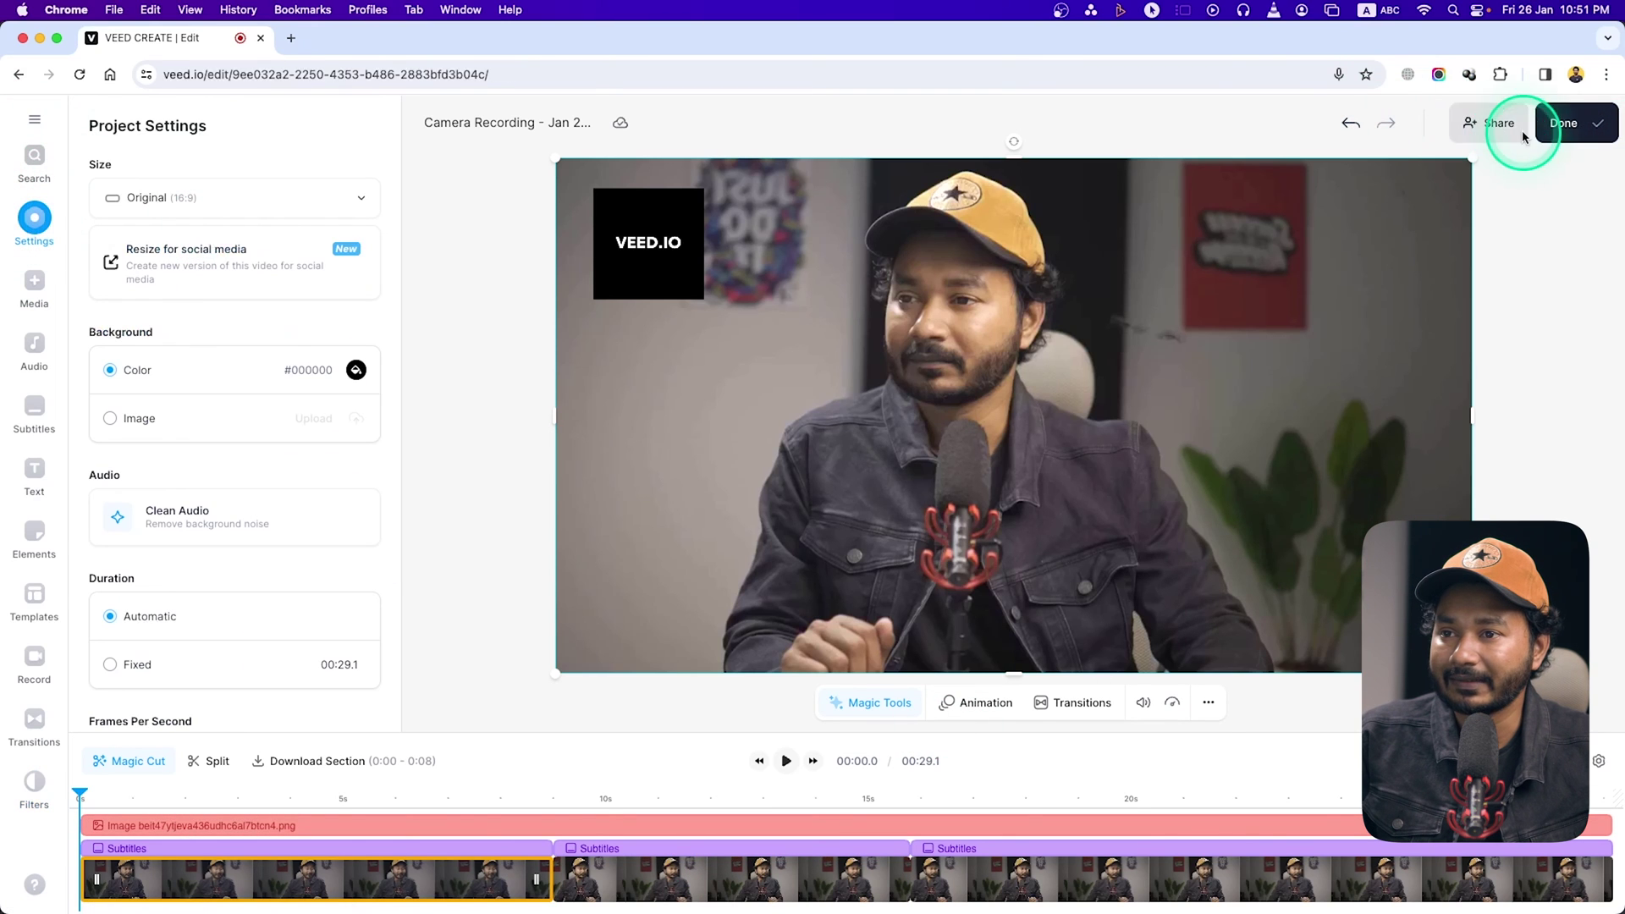
Set the export quality to HD.
{"action": "left_click", "coordinate": [1597, 127]}
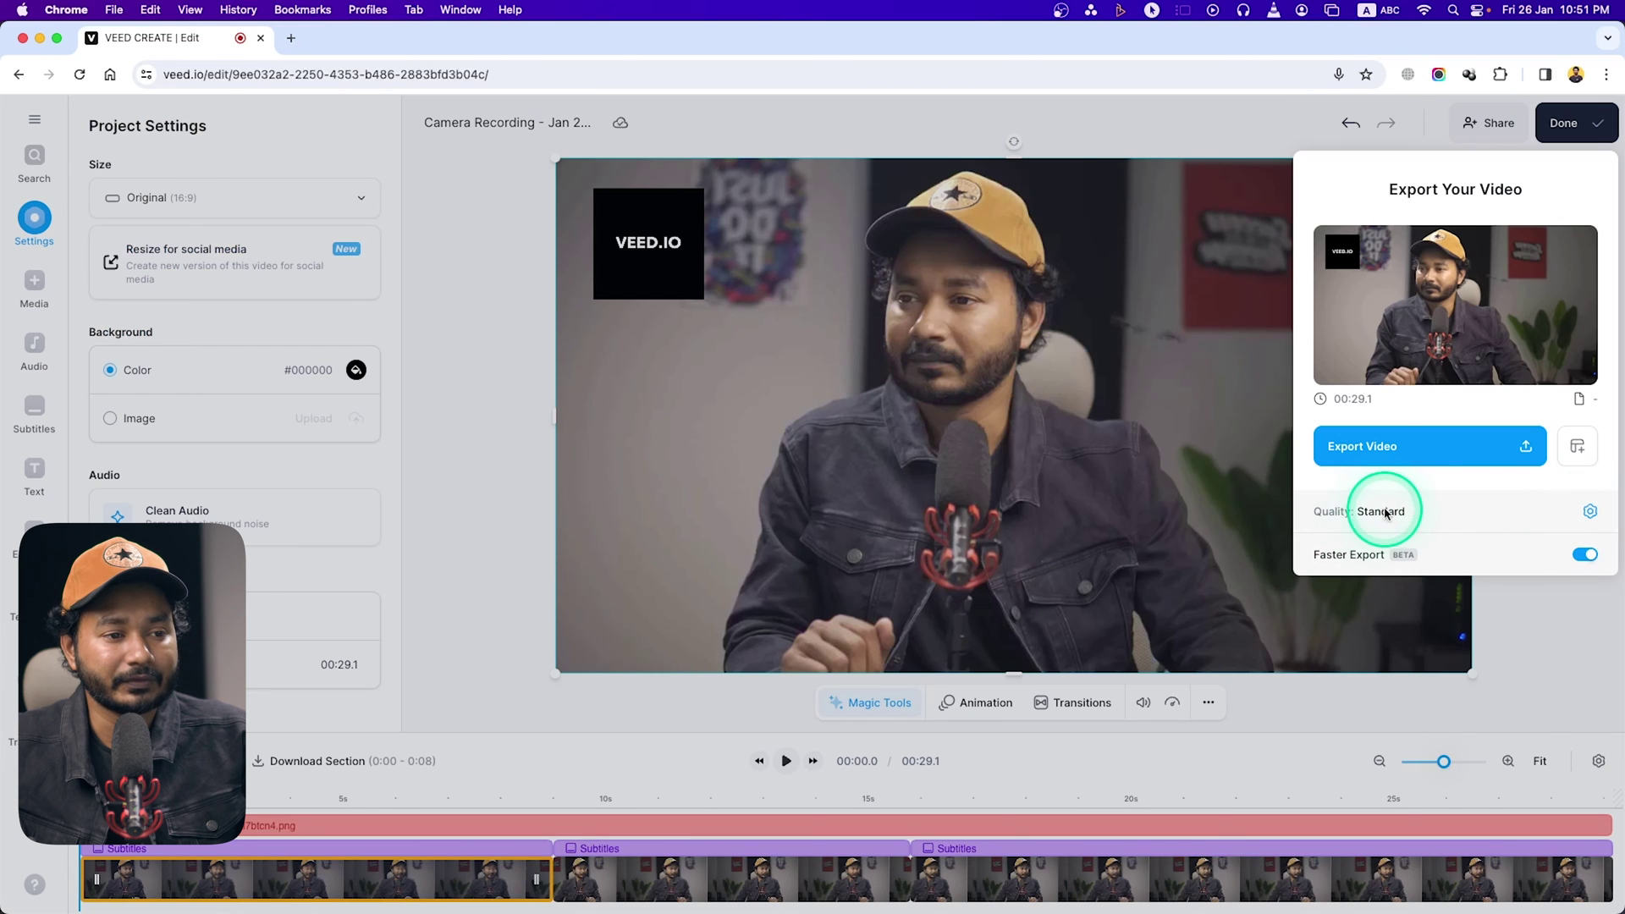
{"action": "left_click", "coordinate": [1590, 522]}
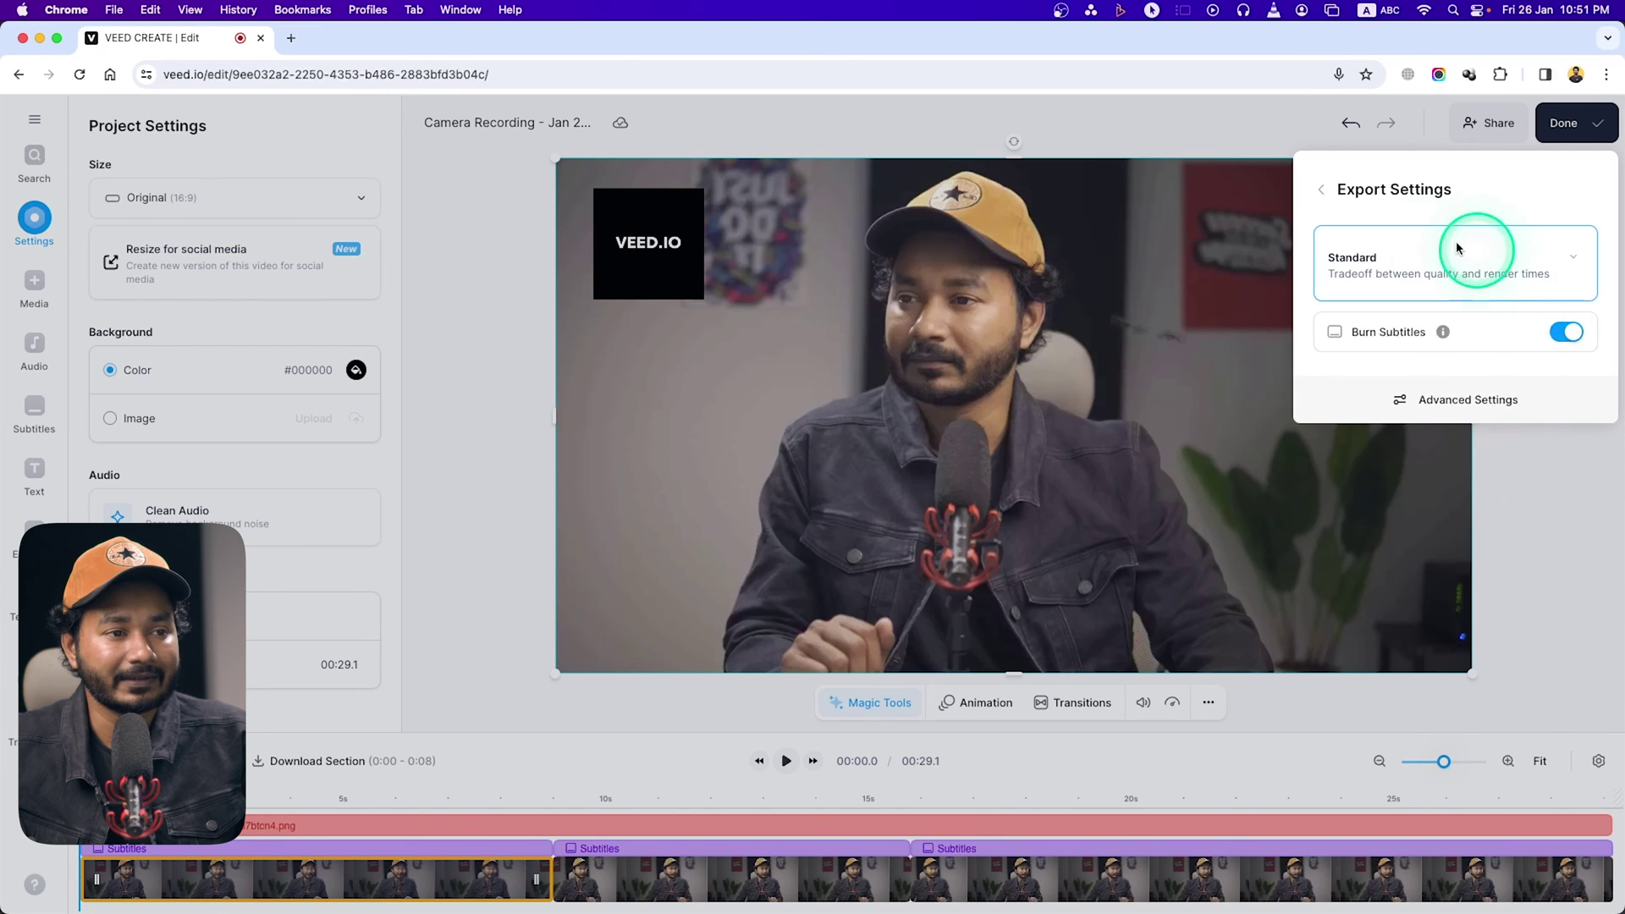
{"action": "left_click", "coordinate": [1519, 260]}
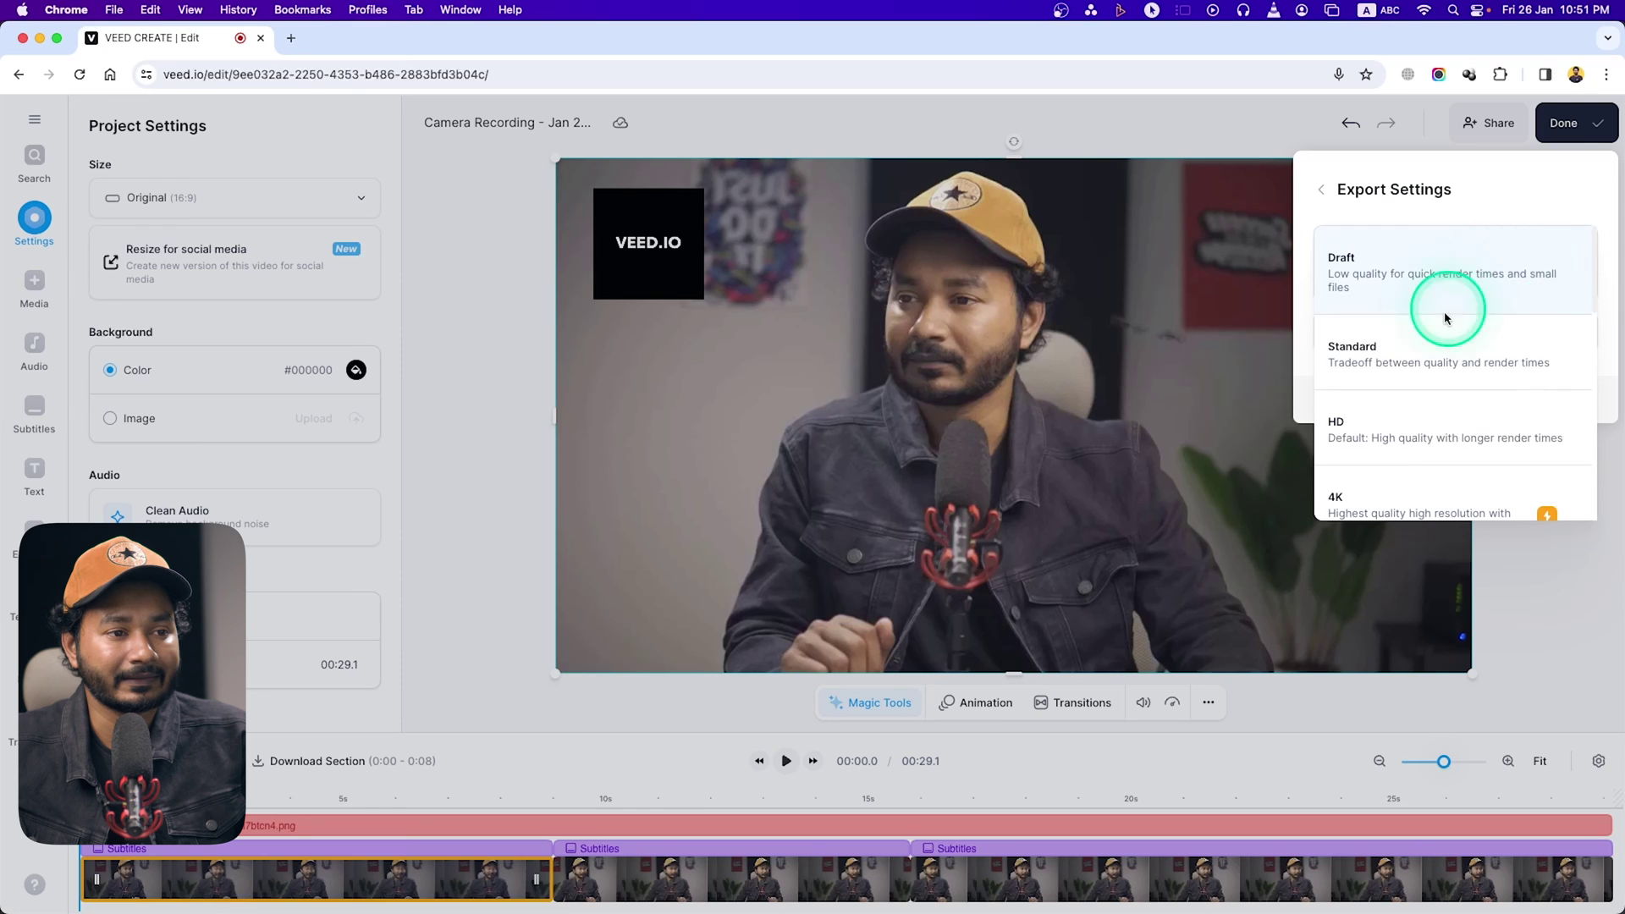
{"action": "left_click", "coordinate": [1405, 433]}
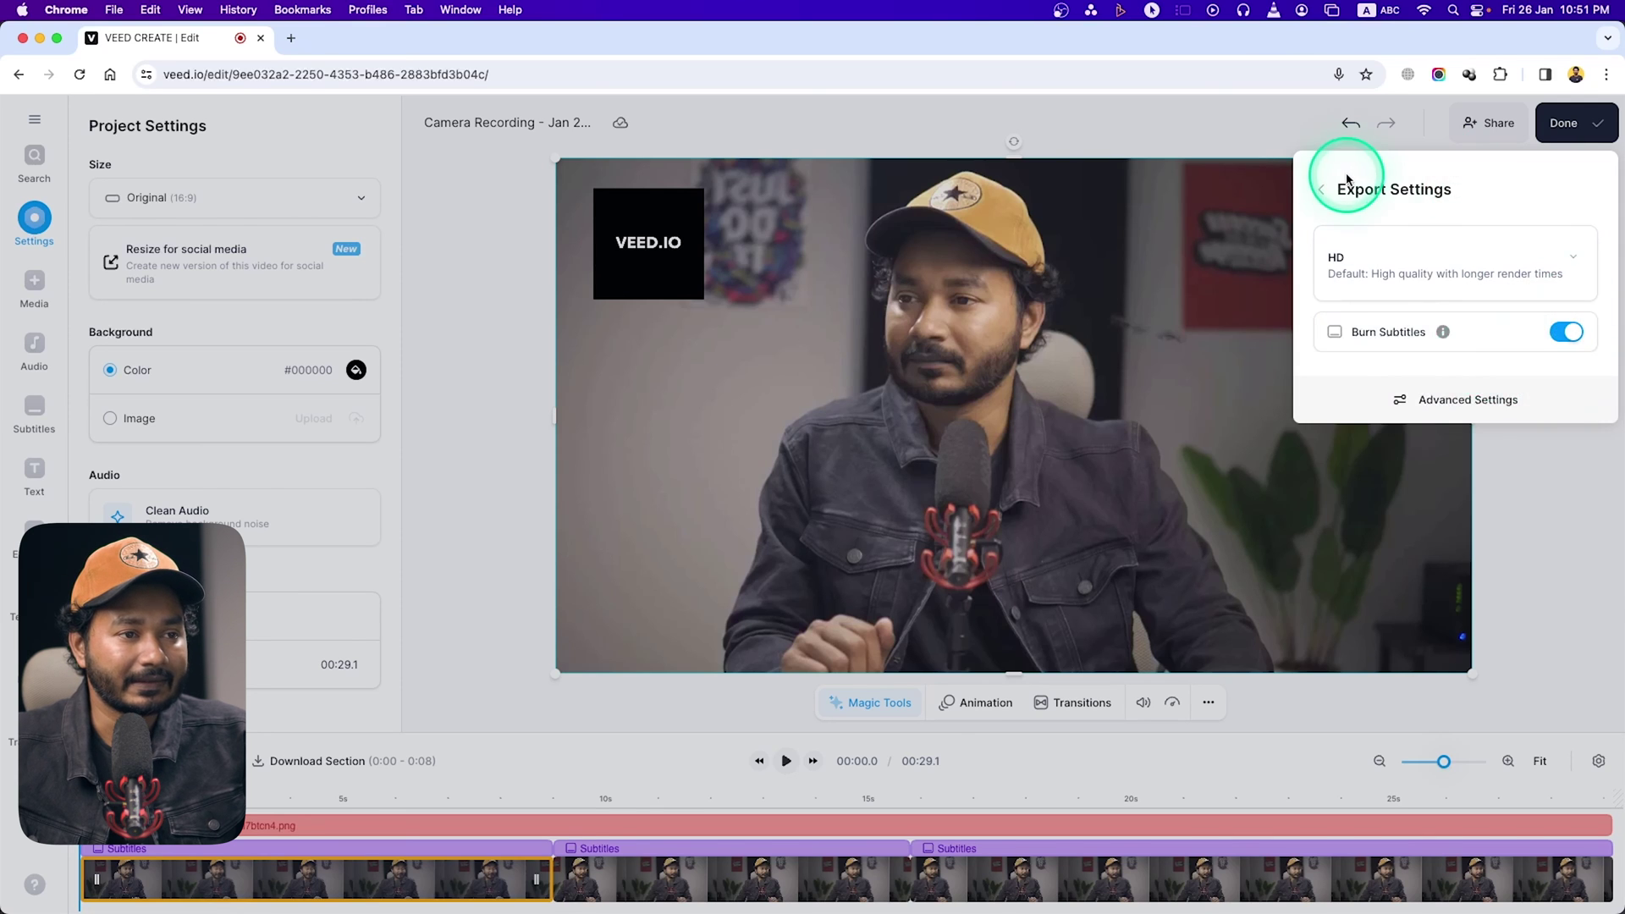
{"action": "left_click", "coordinate": [1323, 194]}
Export the video in HD to reach its share page.
{"action": "left_click", "coordinate": [1558, 512]}
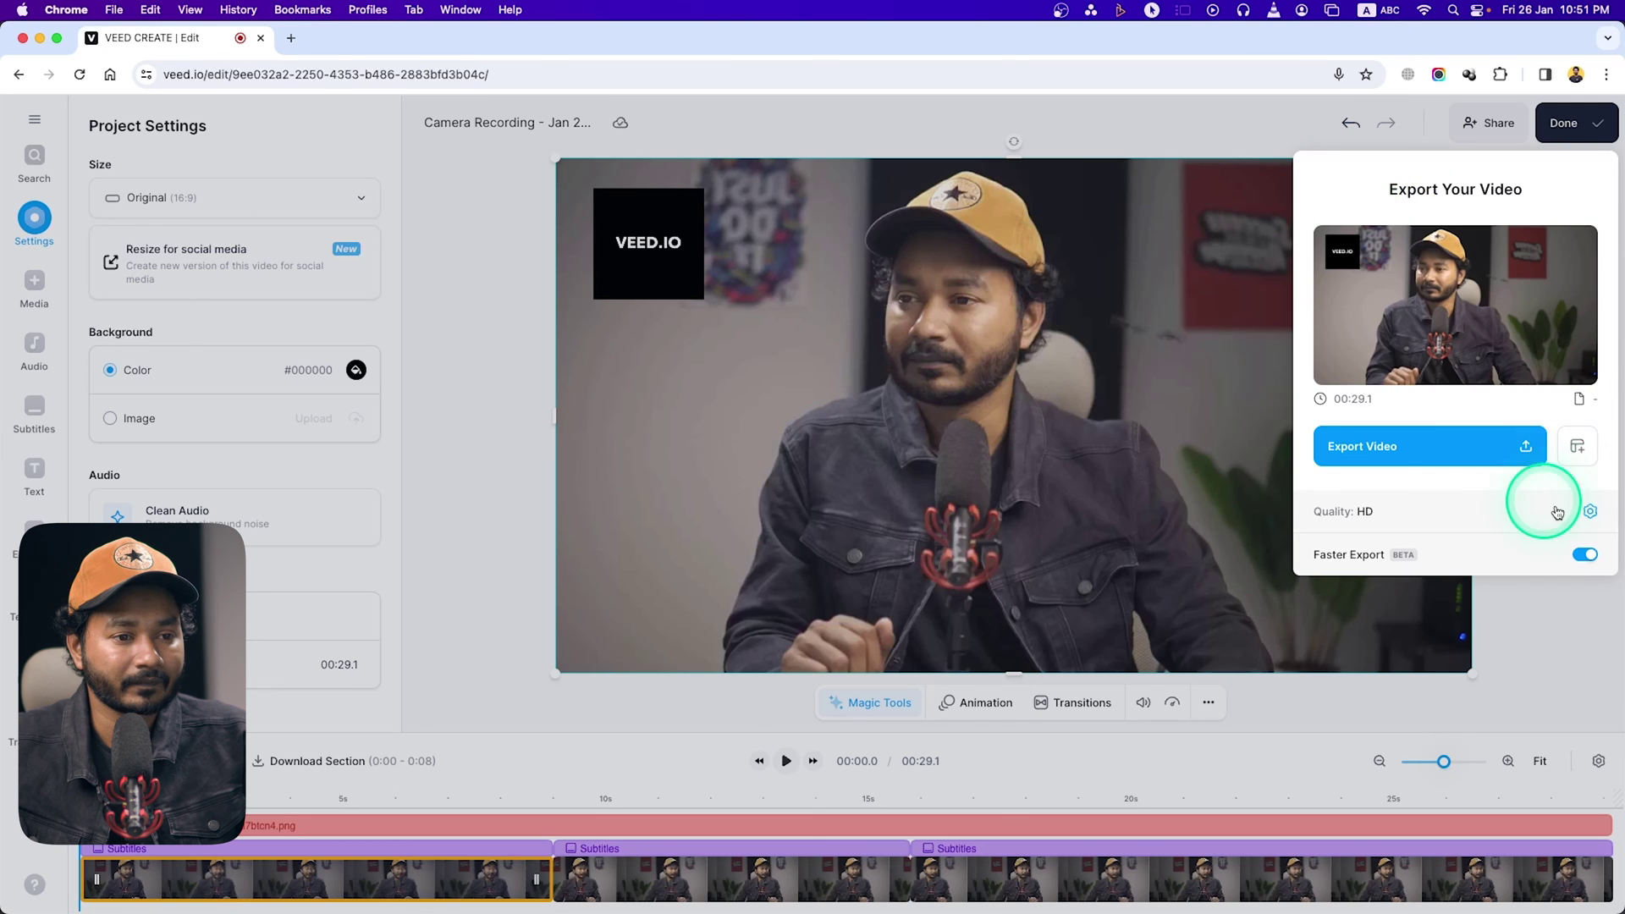
{"action": "left_click", "coordinate": [1416, 441]}
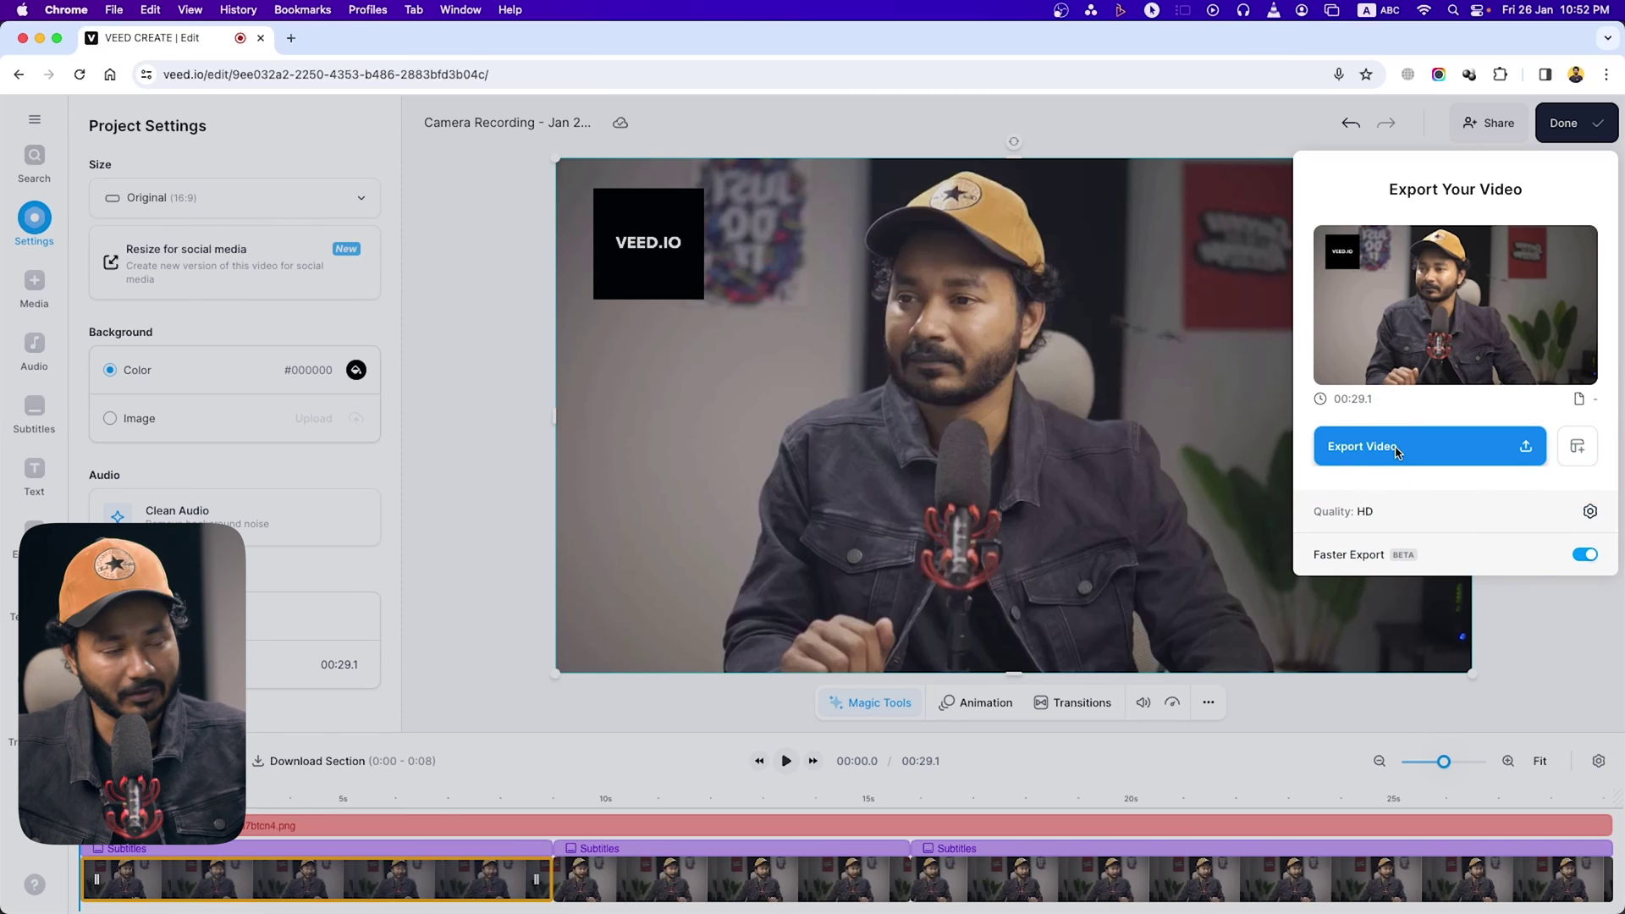
{"action": "left_click", "coordinate": [1359, 442]}
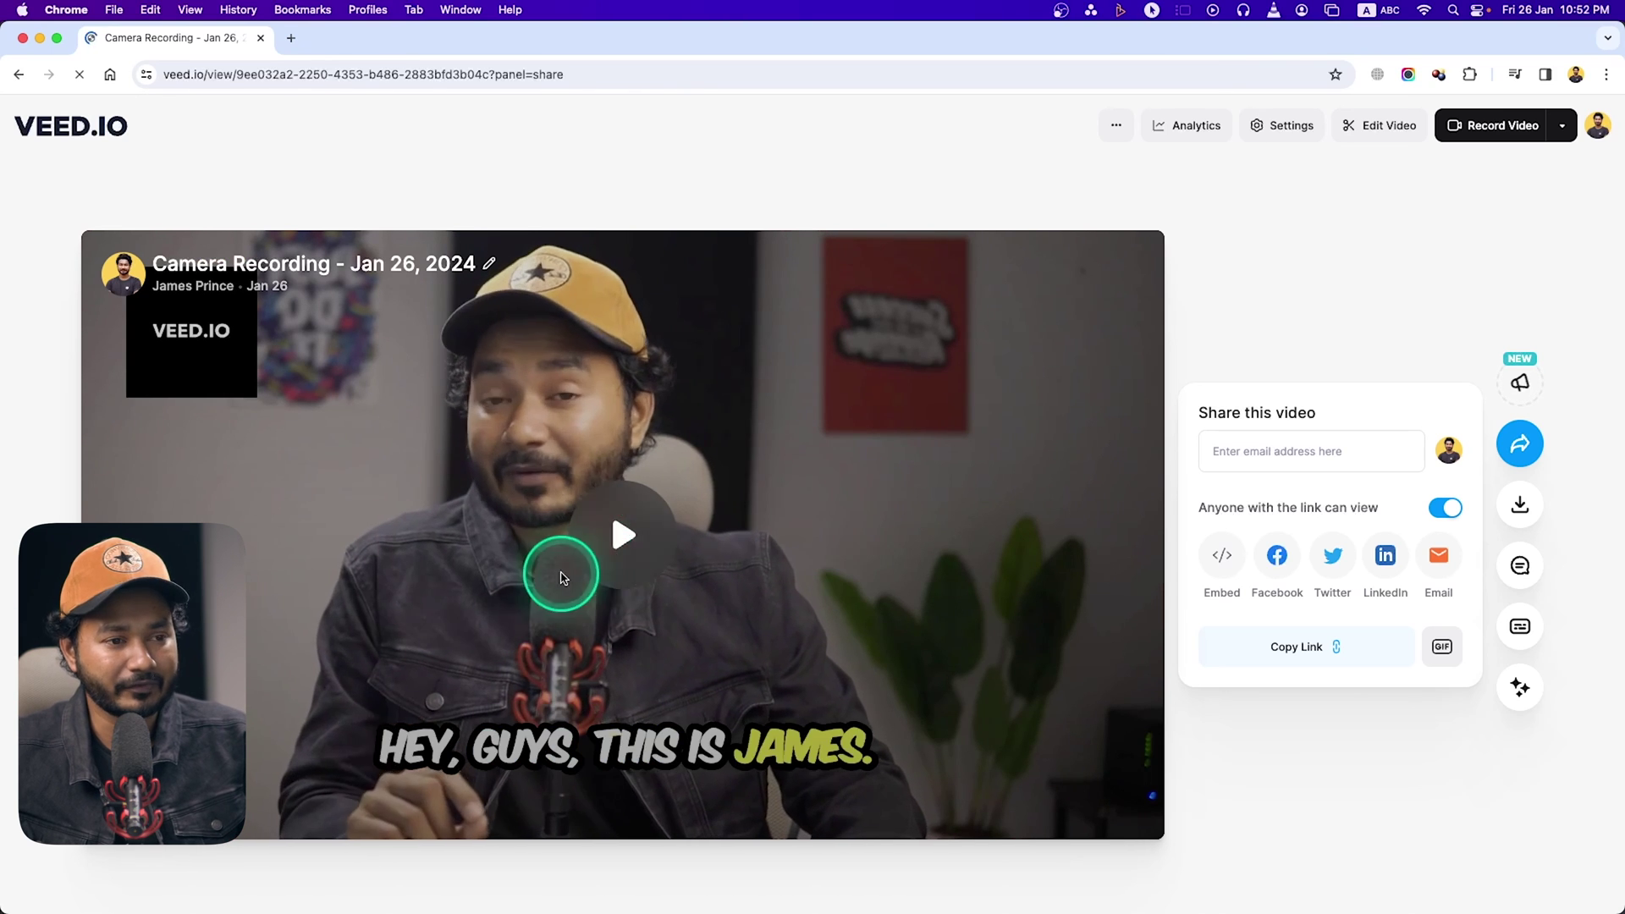
Download the video as an MP4 and save it to the Downloads folder.
{"action": "left_click", "coordinate": [1520, 508]}
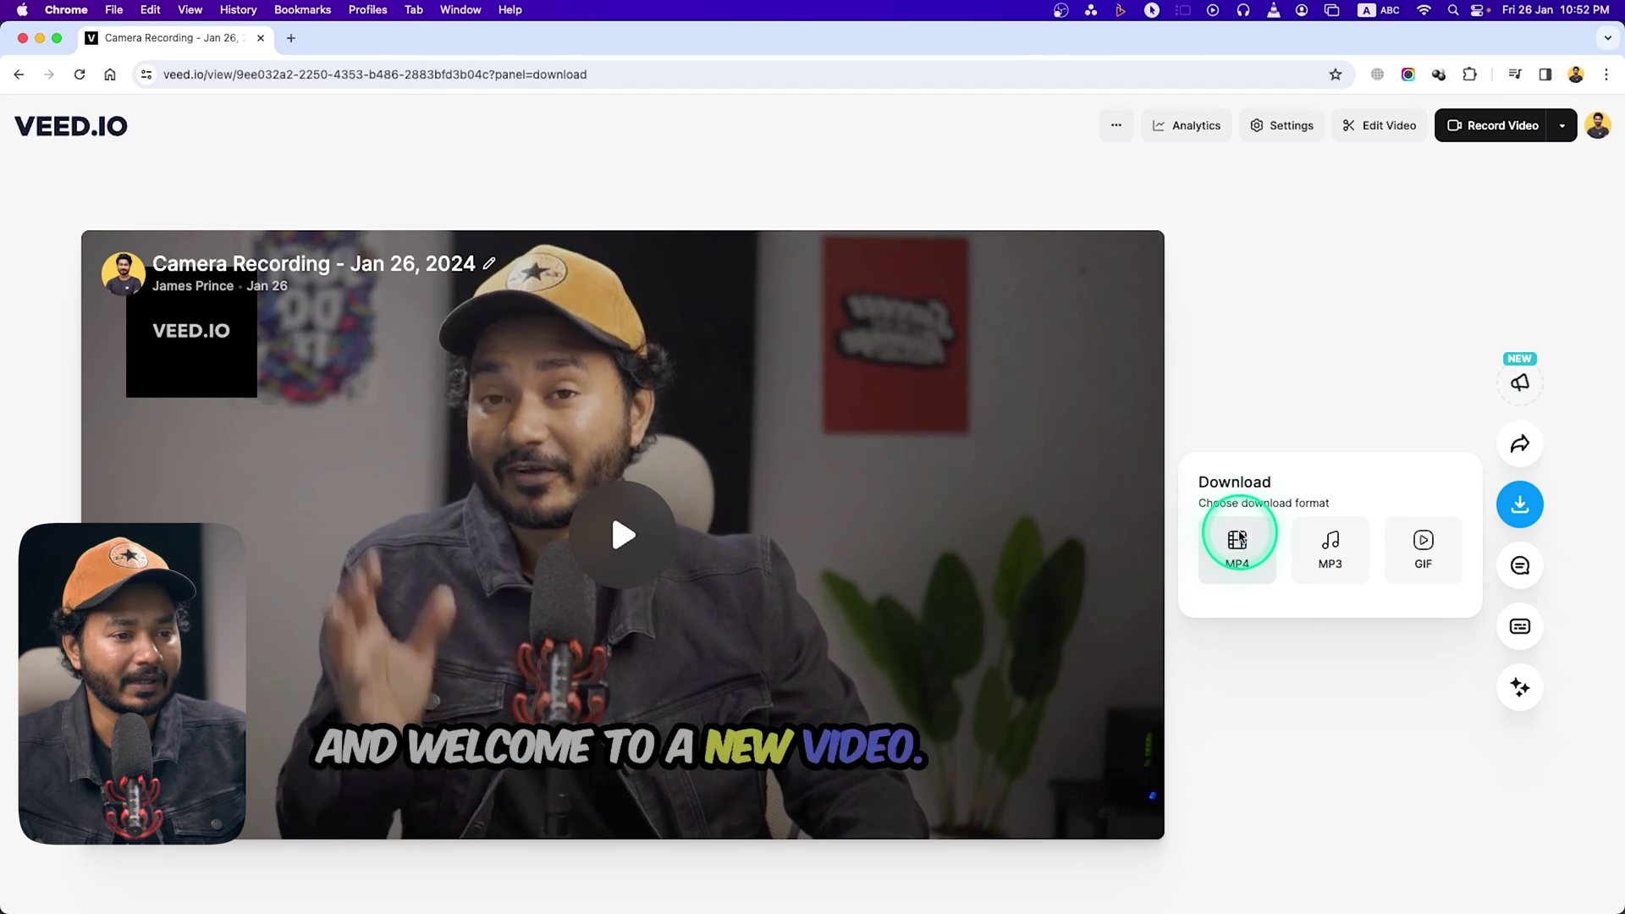
{"action": "left_click", "coordinate": [1241, 537]}
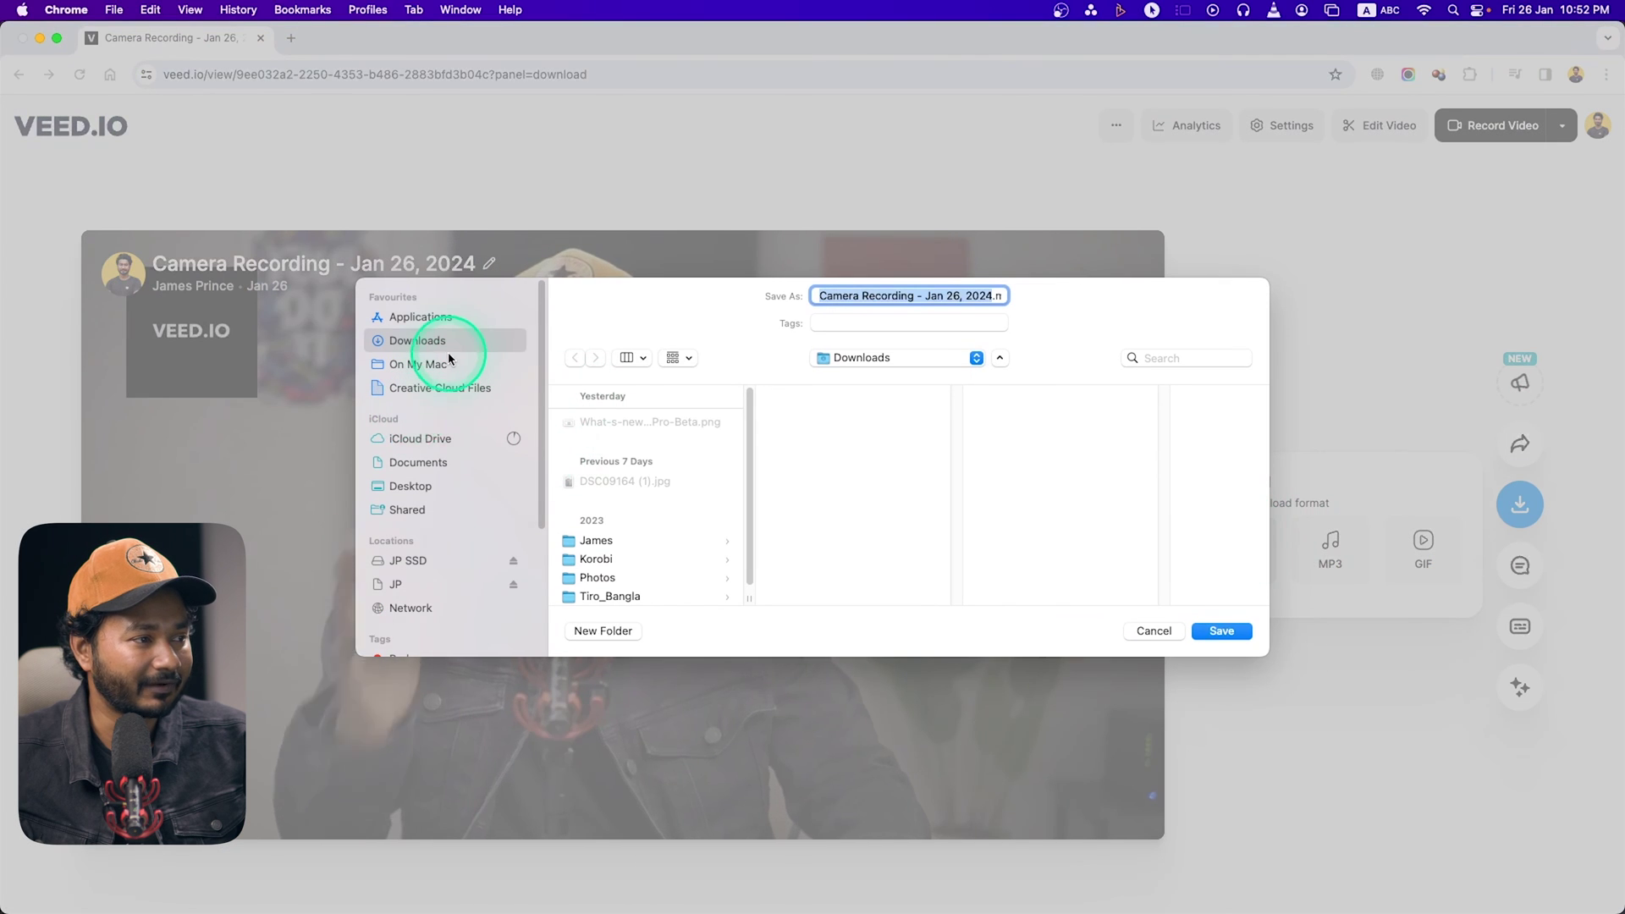
{"action": "left_click", "coordinate": [1238, 641]}
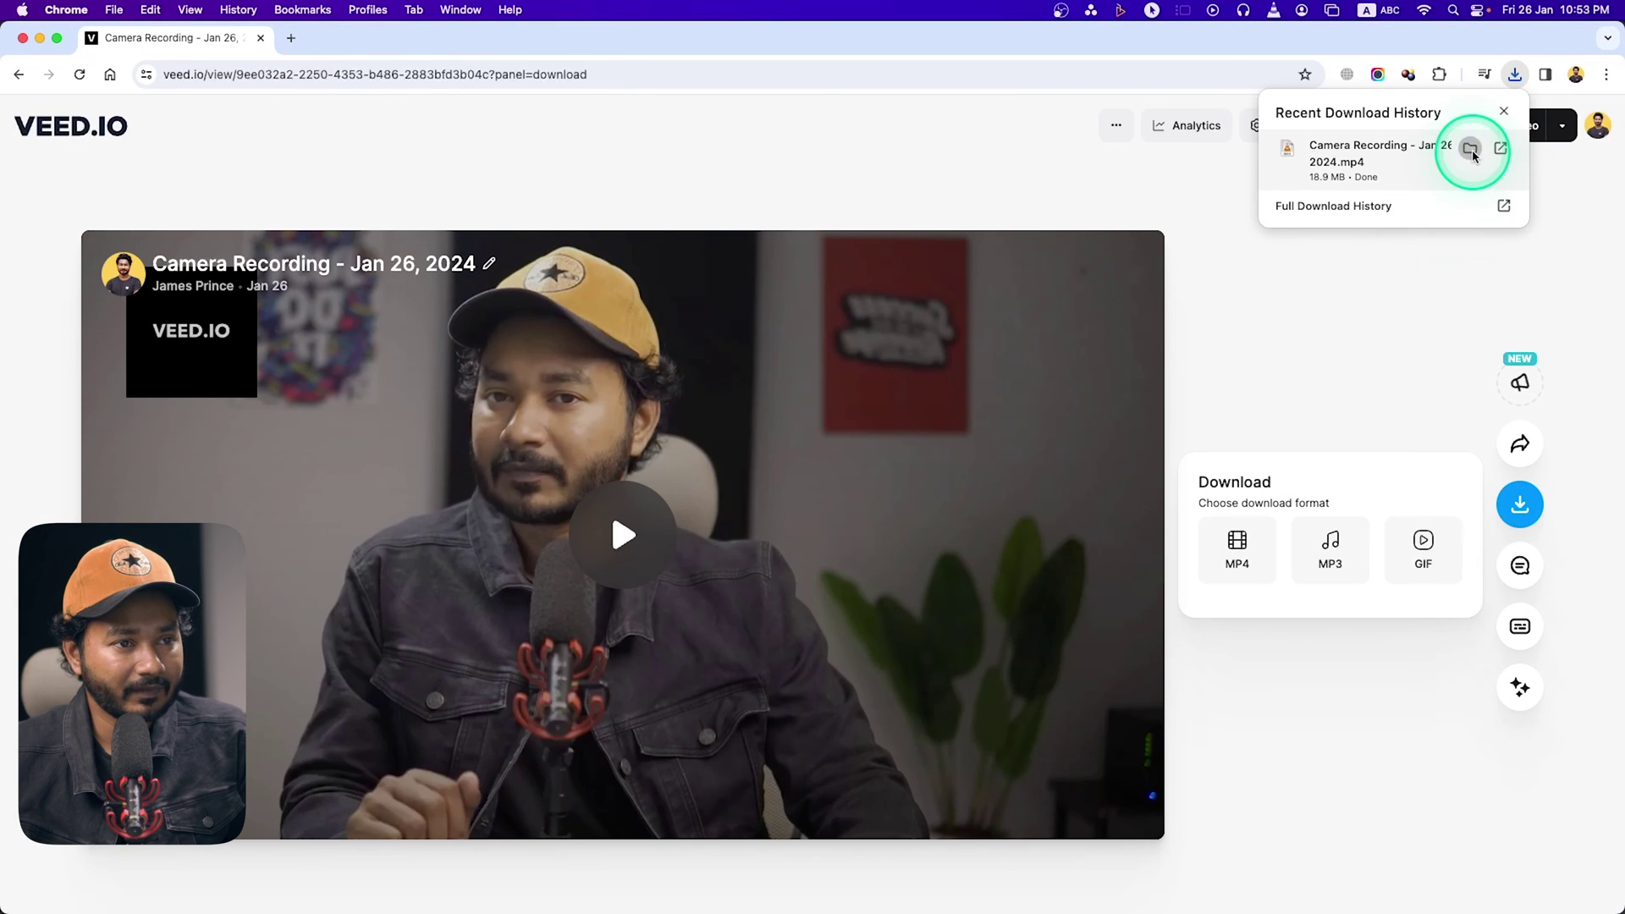
Open the downloaded 'Camera Recording - Jan 26, 2024.mp4' in VLC from Finder.
{"action": "left_click", "coordinate": [1471, 150]}
{"action": "right_click", "coordinate": [632, 575]}
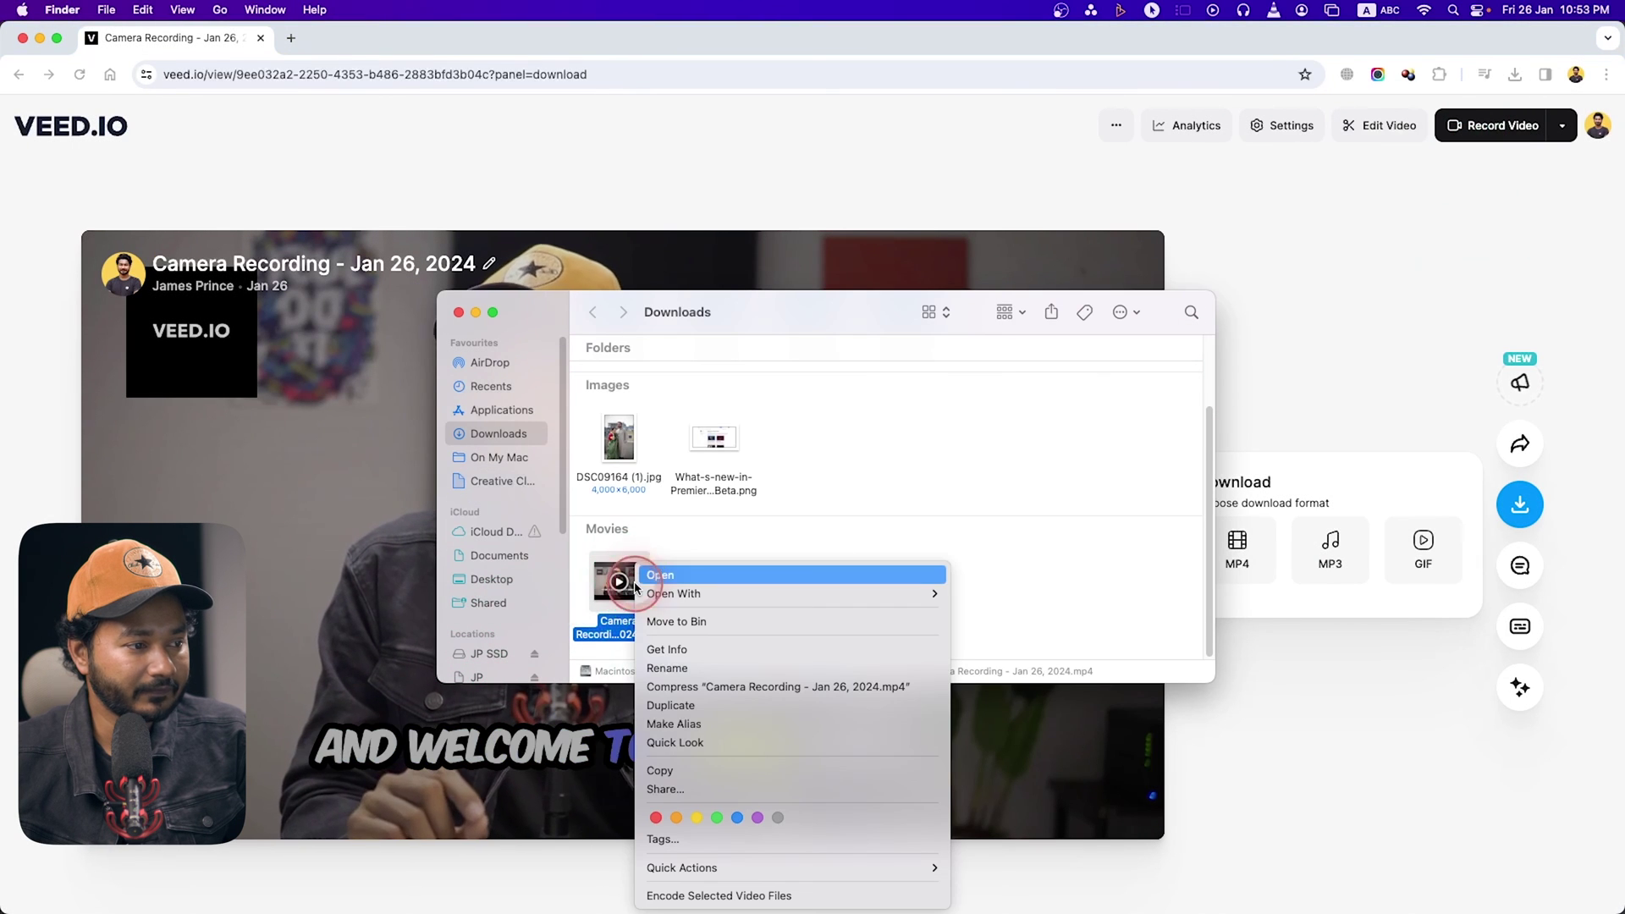
{"action": "mouse_move", "coordinate": [943, 596]}
{"action": "left_click", "coordinate": [1060, 602]}
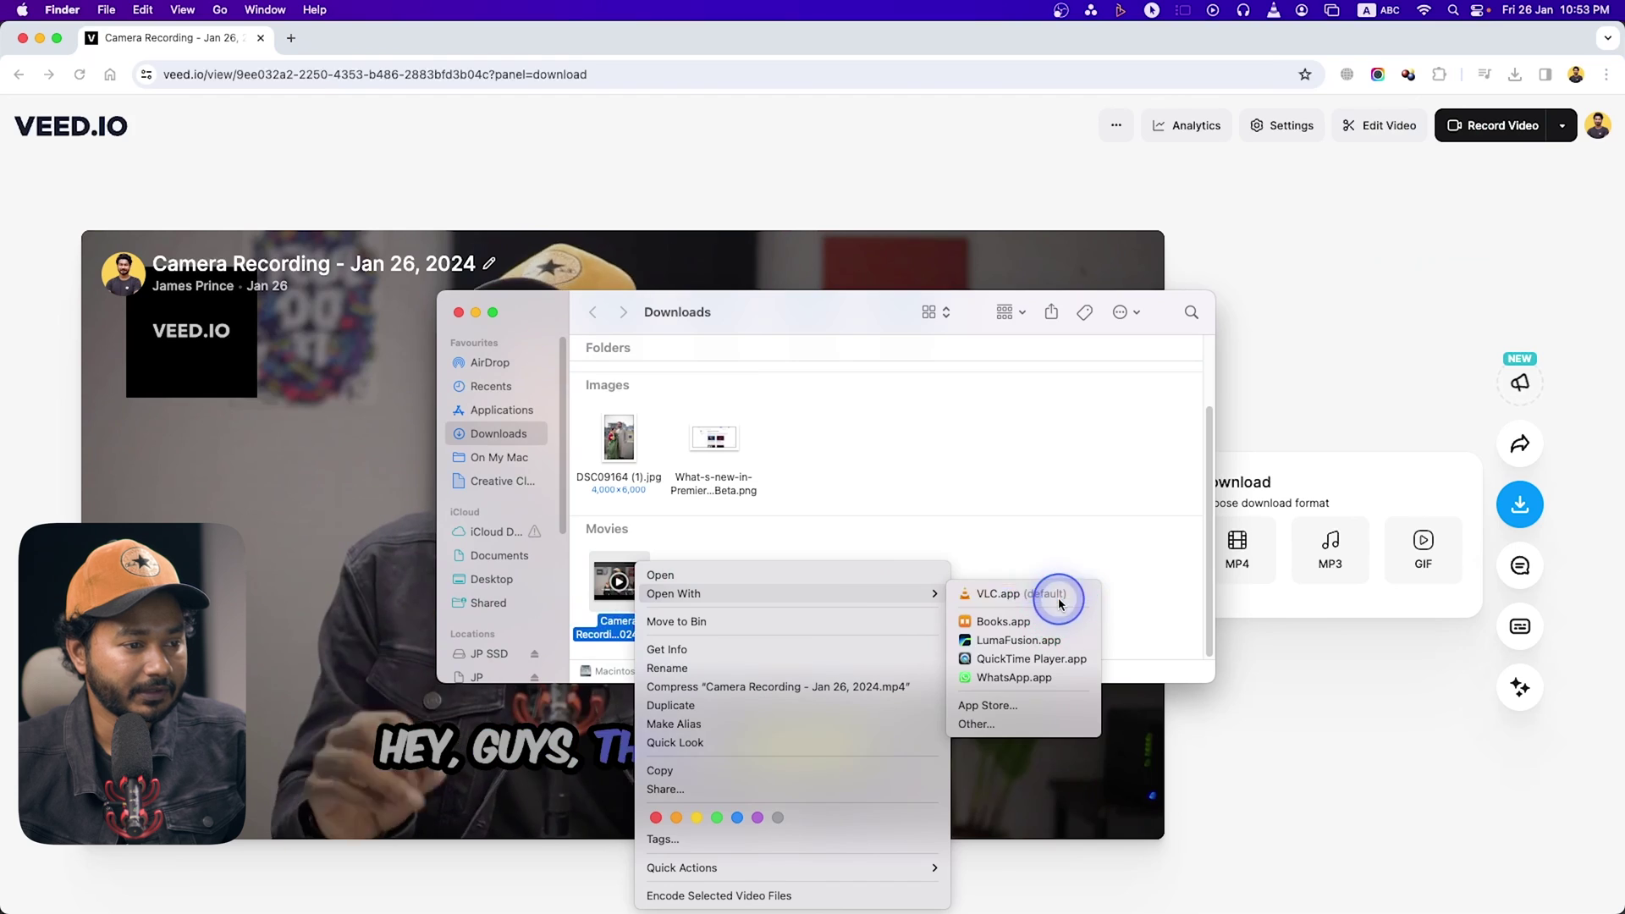